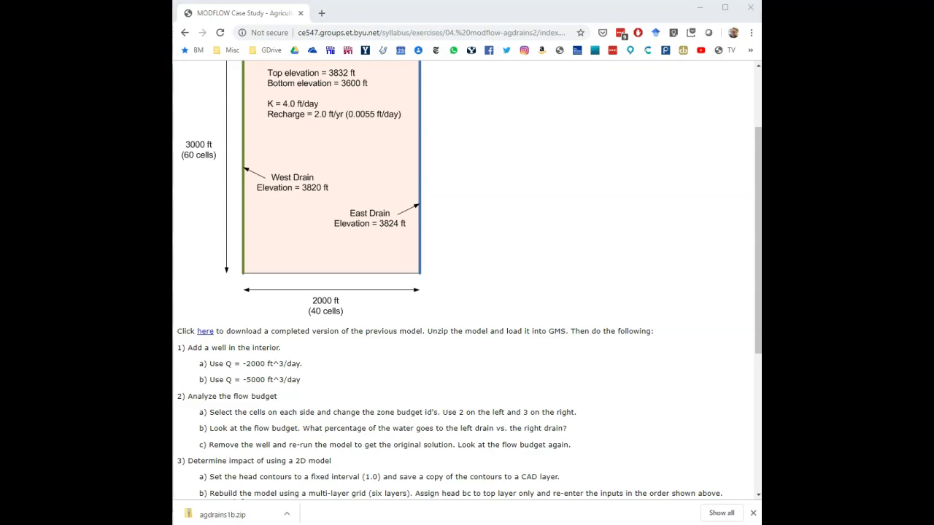
Switch to GMS and add a Wells (WEL) boundary condition to the interior grid cell at i 22, j 24
{"action": "key", "text": "alt+Tab"}
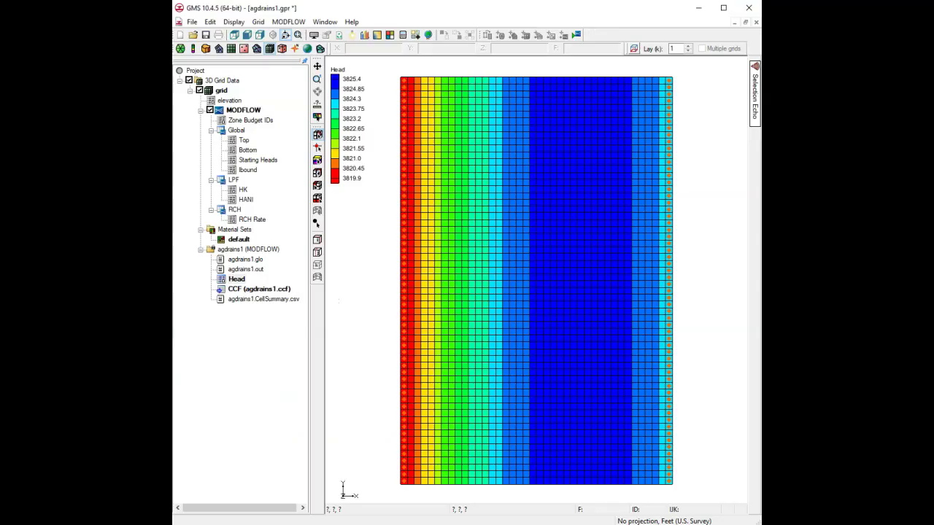
{"action": "right_click", "coordinate": [560, 222]}
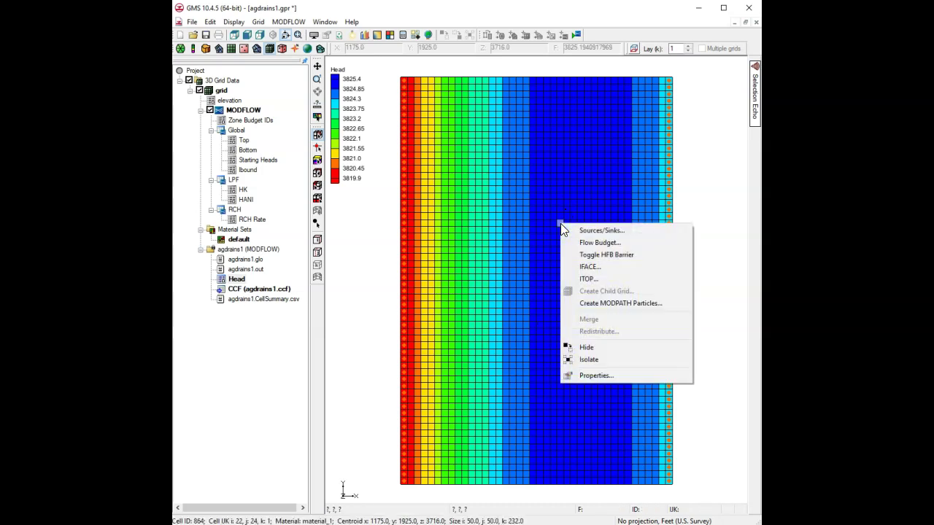
{"action": "left_click", "coordinate": [603, 232]}
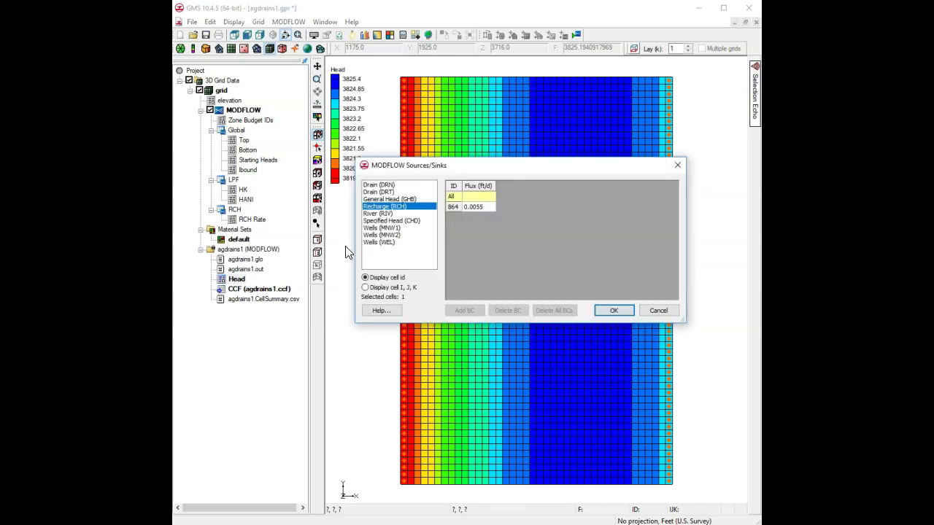
{"action": "left_click", "coordinate": [373, 242]}
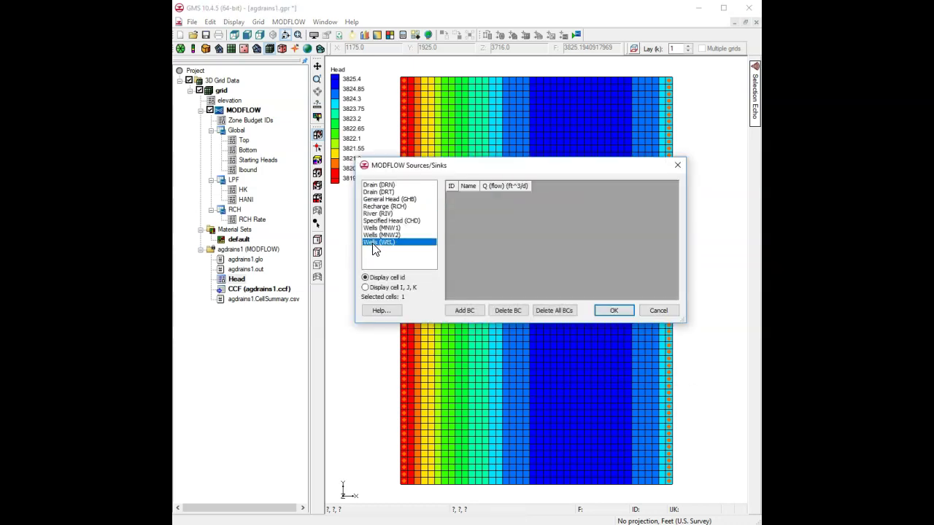
{"action": "left_click", "coordinate": [466, 310]}
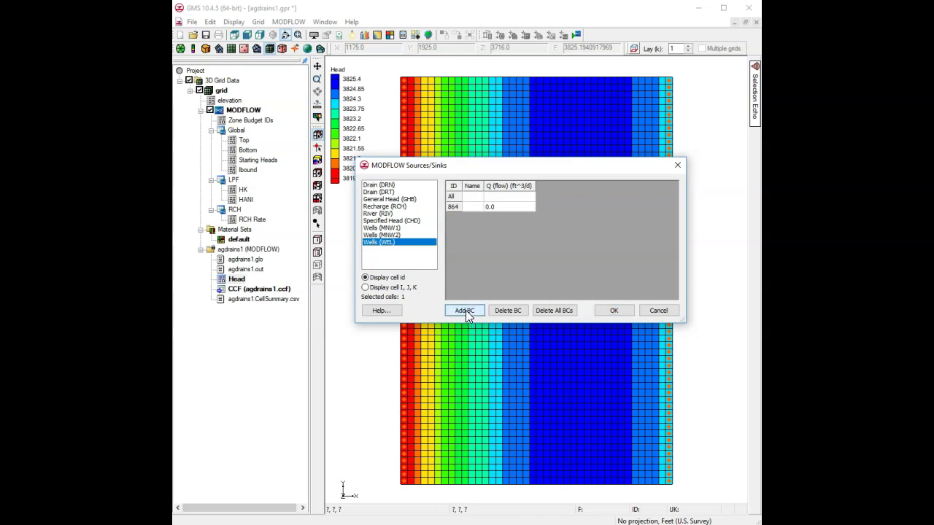
Set the new well's flow Q to -2000 ft^3/d, accept the sources/sinks settings, and leave no cell selected
{"action": "left_click", "coordinate": [510, 207]}
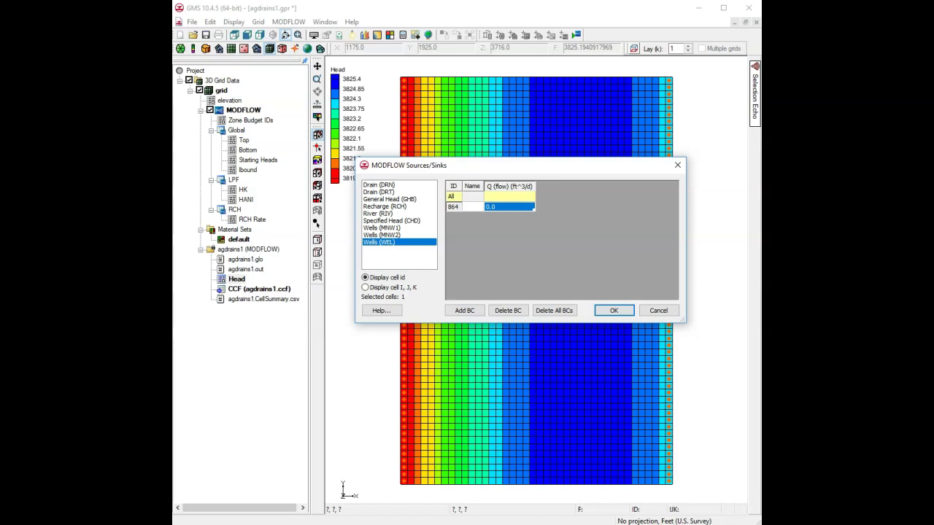
{"action": "key", "text": "alt+Tab"}
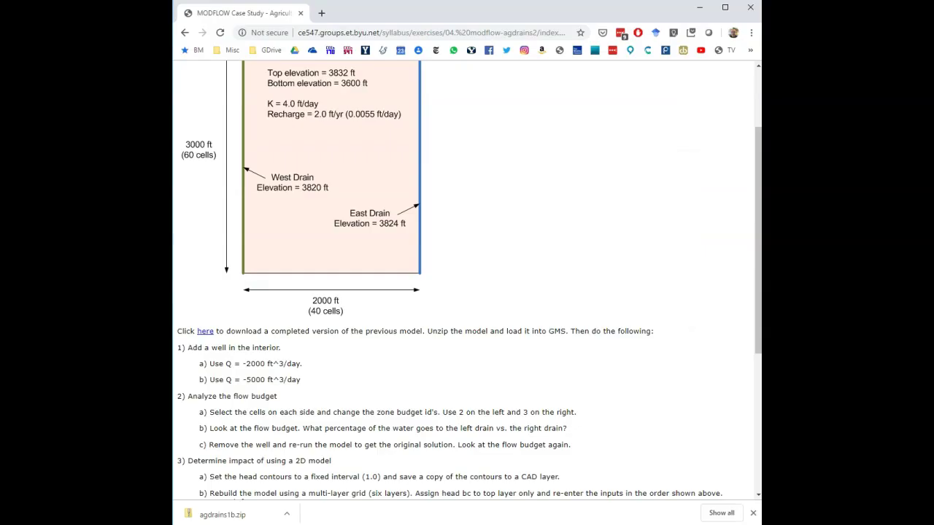
{"action": "key", "text": "alt+Tab"}
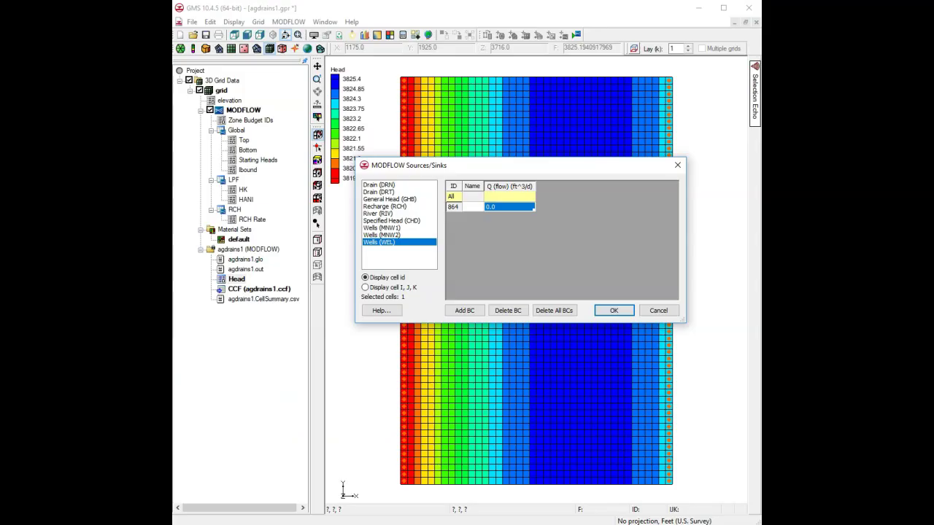
{"action": "type", "text": "-2000"}
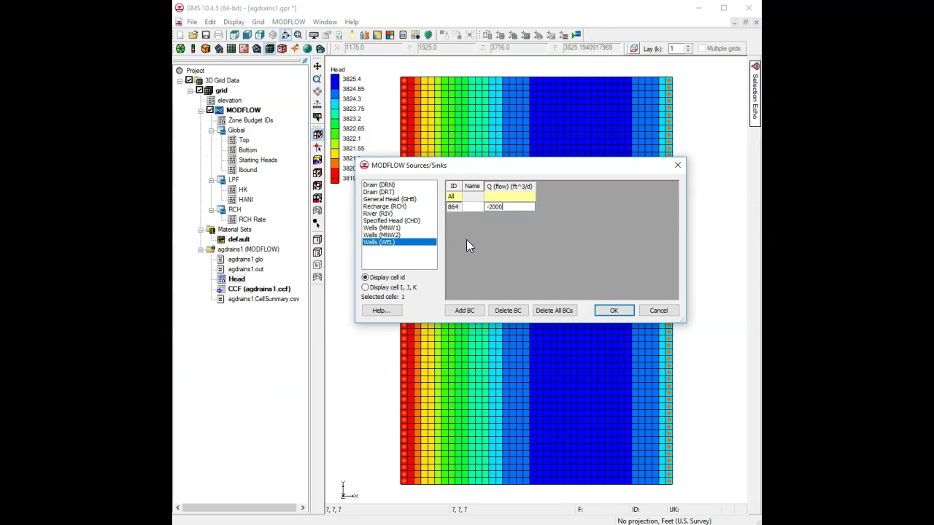
{"action": "key", "text": "Return"}
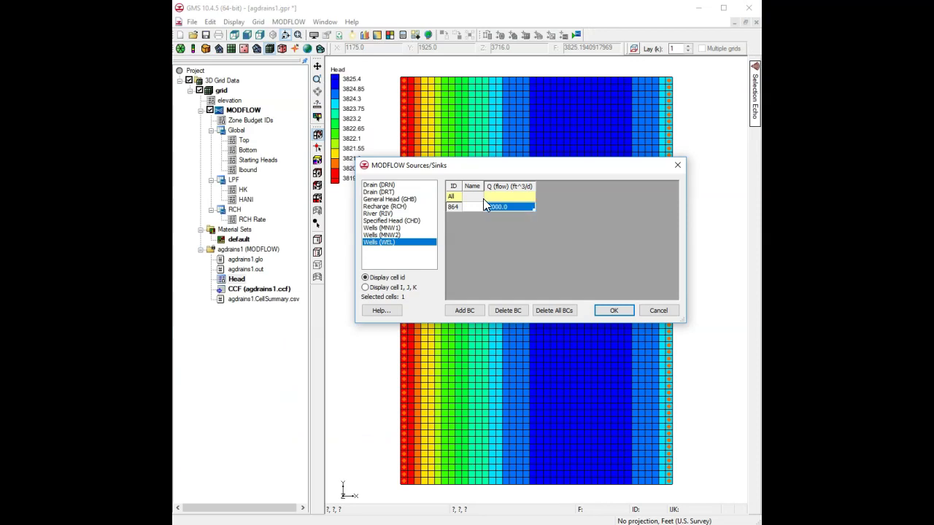
{"action": "left_click", "coordinate": [619, 310]}
{"action": "left_click", "coordinate": [581, 291]}
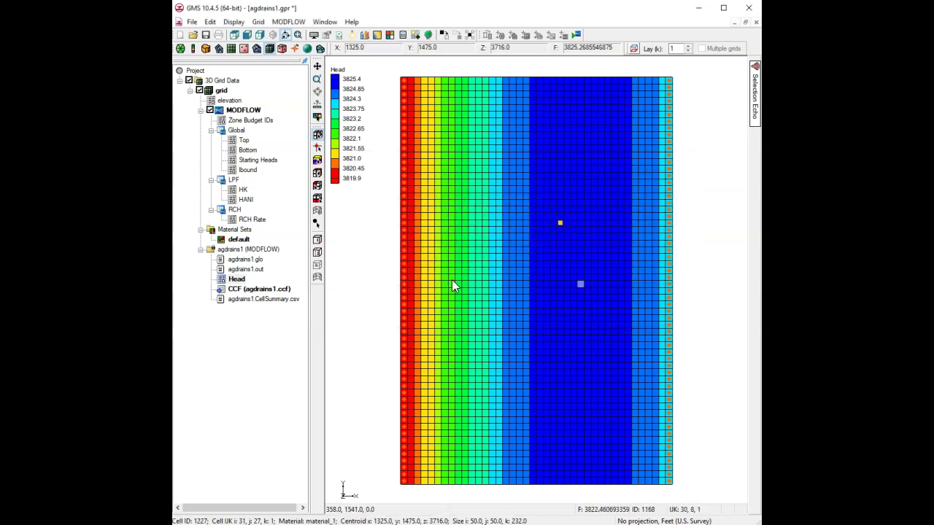
{"action": "left_click", "coordinate": [381, 246]}
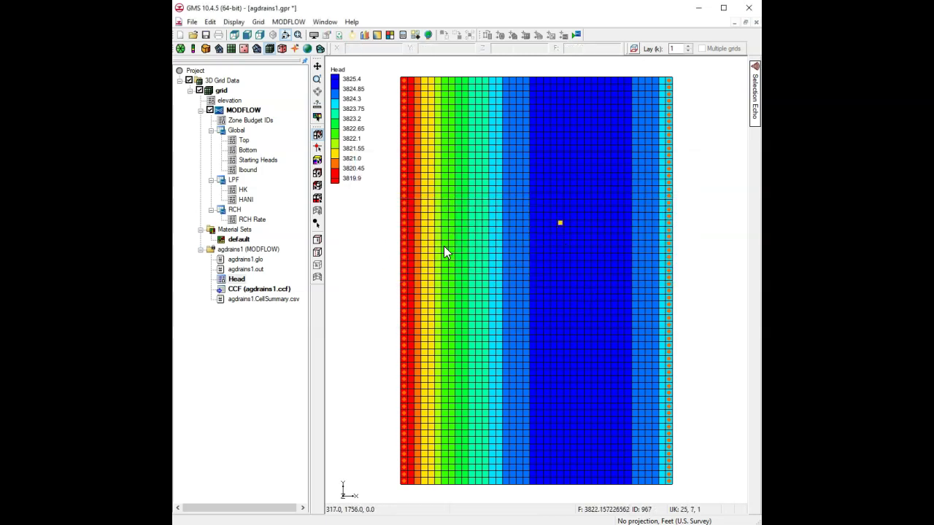
Save the project under the new name agdrains2.gpr in the temp folder
{"action": "left_click", "coordinate": [191, 22]}
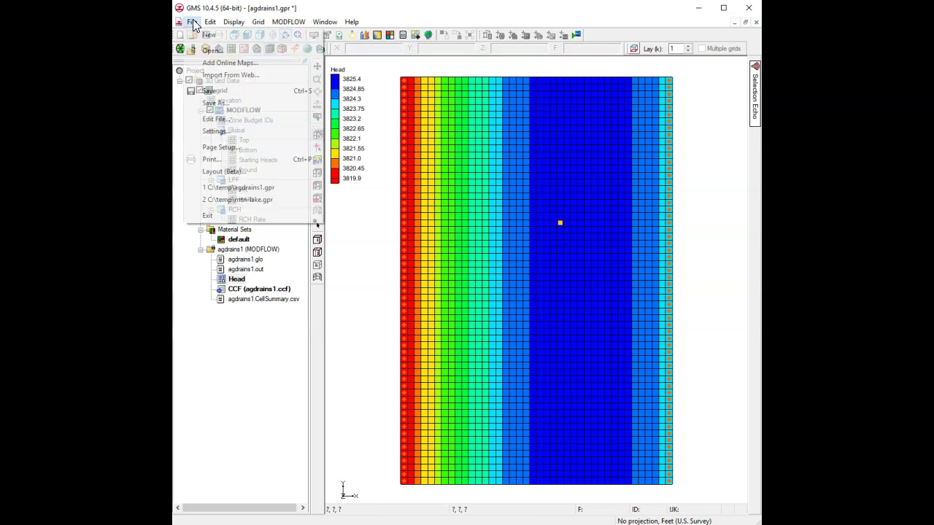
{"action": "left_click", "coordinate": [206, 101]}
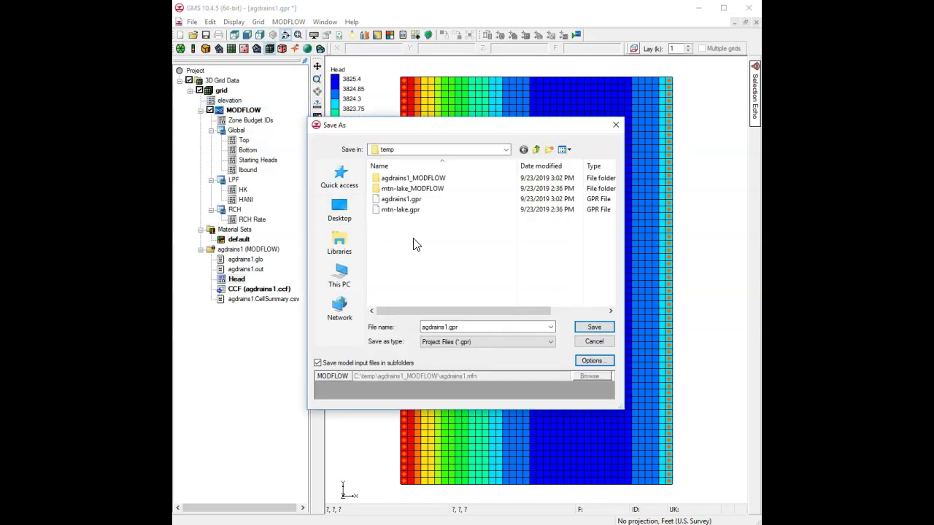
{"action": "double_click", "coordinate": [446, 326]}
{"action": "key", "text": "Right"}
{"action": "key", "text": "Left"}
{"action": "key", "text": "Left"}
{"action": "key", "text": "Left"}
{"action": "key", "text": "Left"}
{"action": "key", "text": "BackSpace"}
{"action": "type", "text": "2"}
{"action": "left_click", "coordinate": [593, 327]}
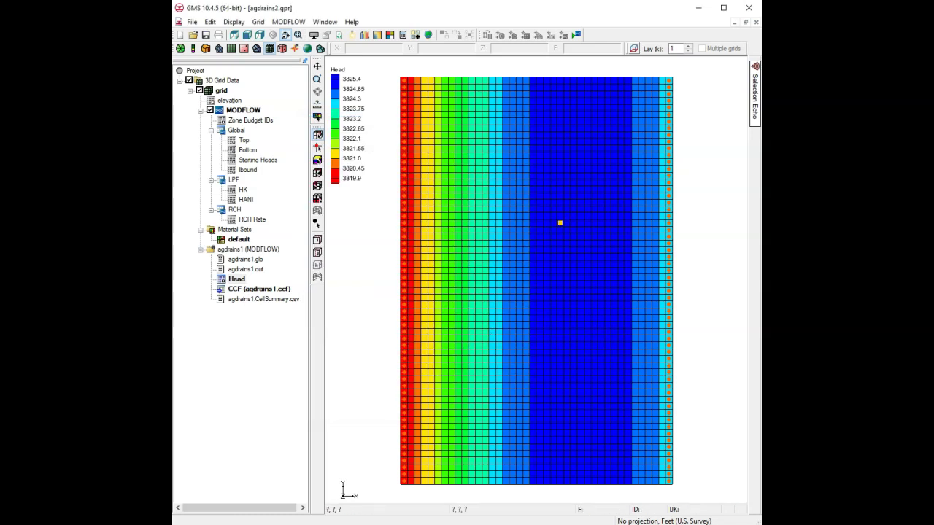
Switch to File Explorer and examine how the project files in C:\temp pair with their MODFLOW folders
{"action": "key", "text": "alt+Tab"}
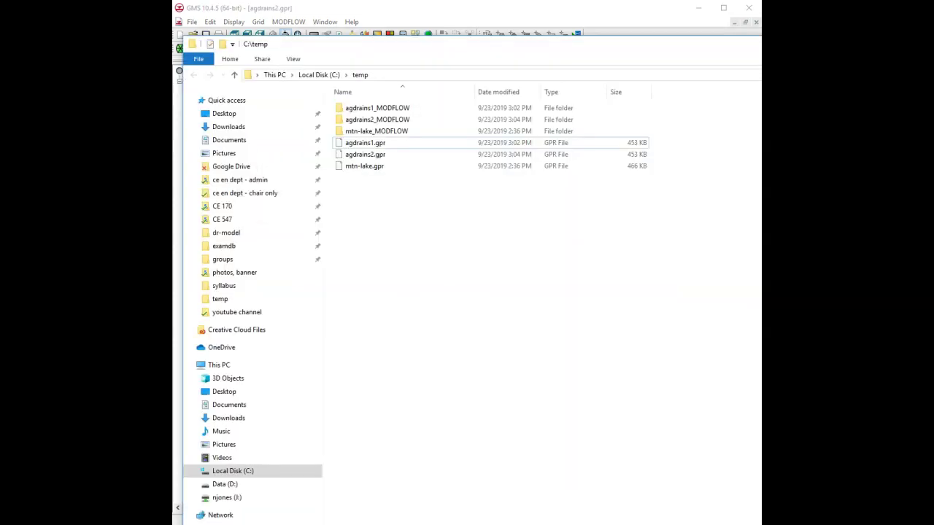
{"action": "double_click", "coordinate": [328, 37]}
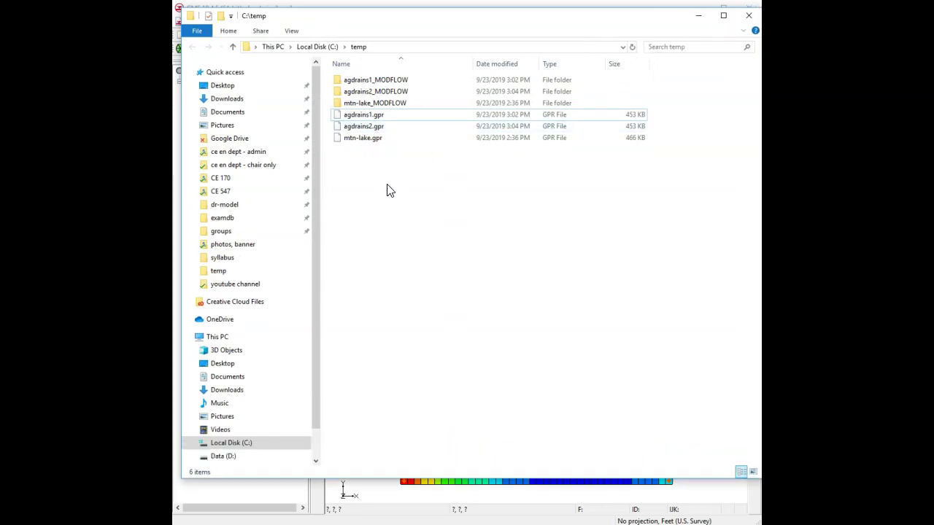
{"action": "left_click", "coordinate": [391, 129]}
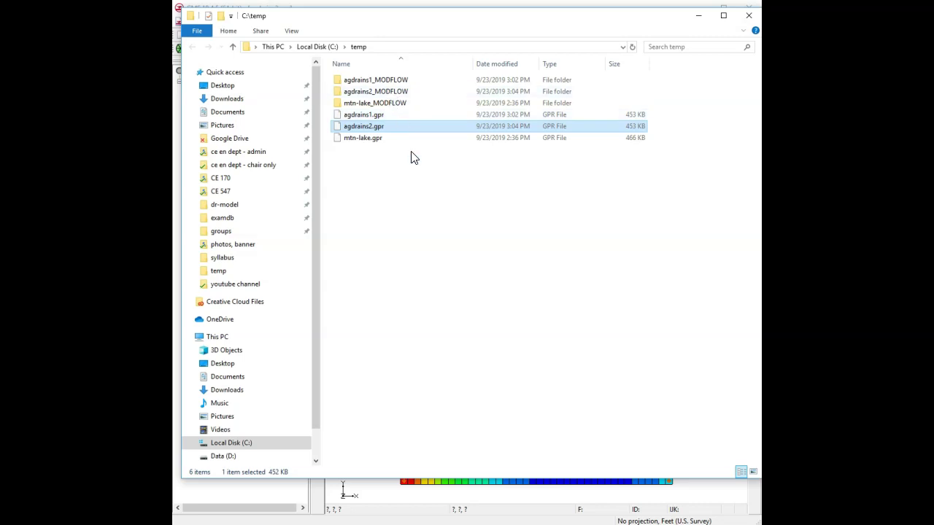
{"action": "left_click", "coordinate": [406, 97]}
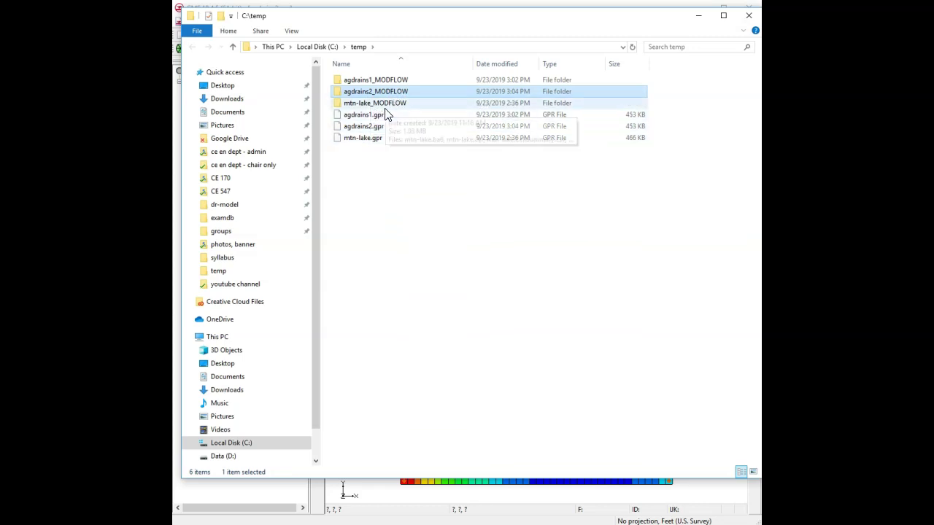
{"action": "left_click", "coordinate": [368, 143]}
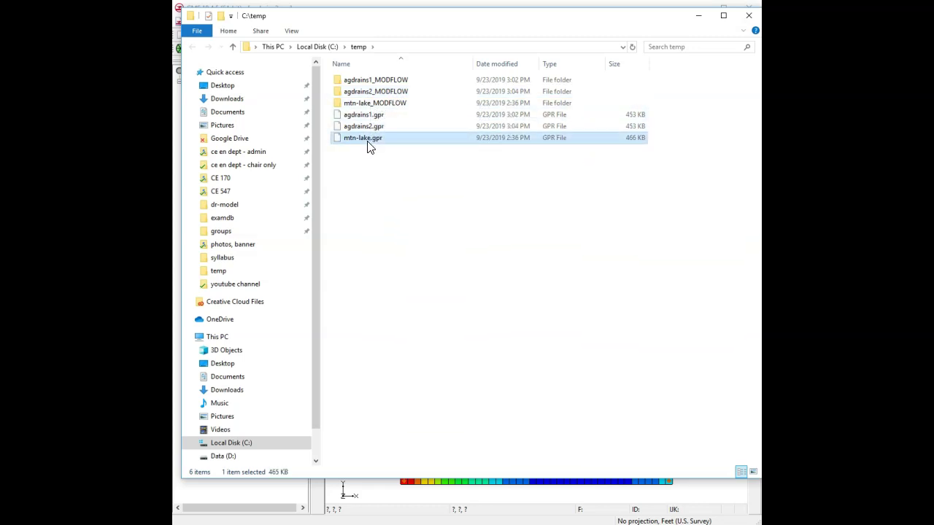
{"action": "left_click", "coordinate": [378, 105]}
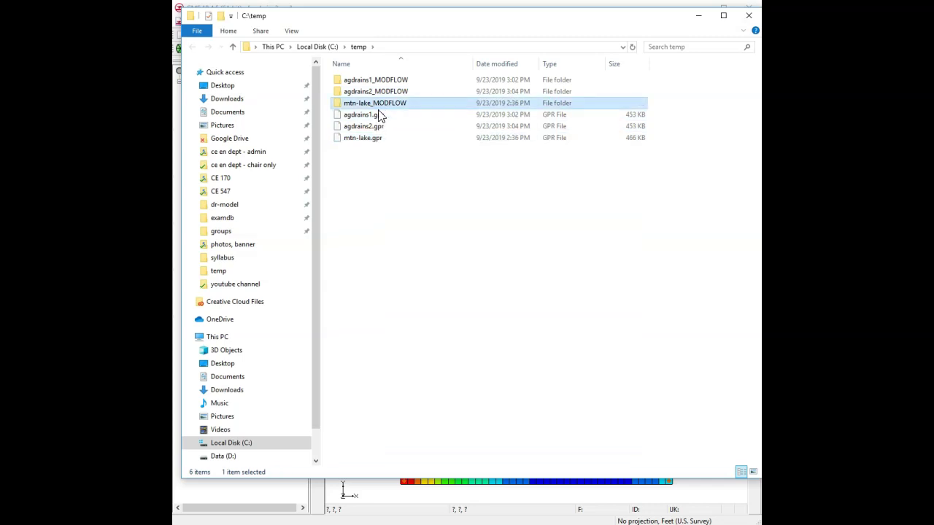
{"action": "left_click", "coordinate": [387, 118]}
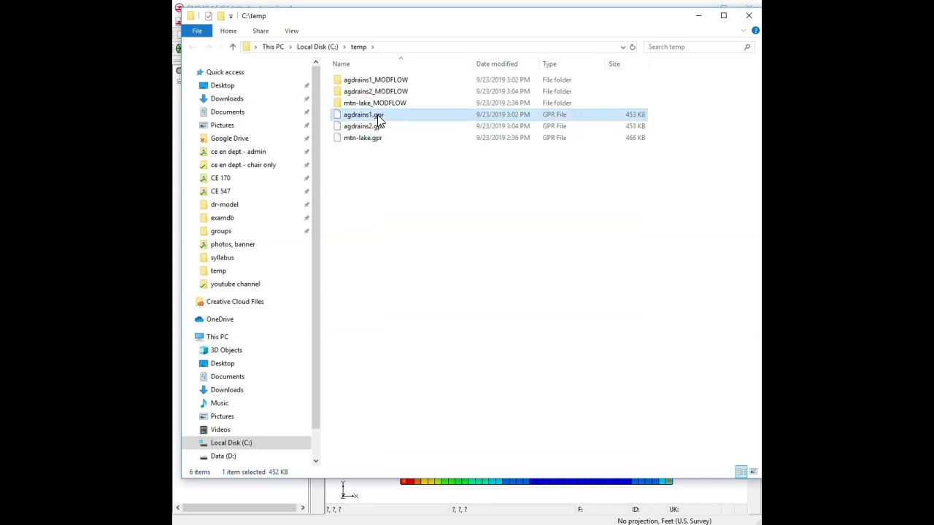
{"action": "left_click", "coordinate": [401, 81]}
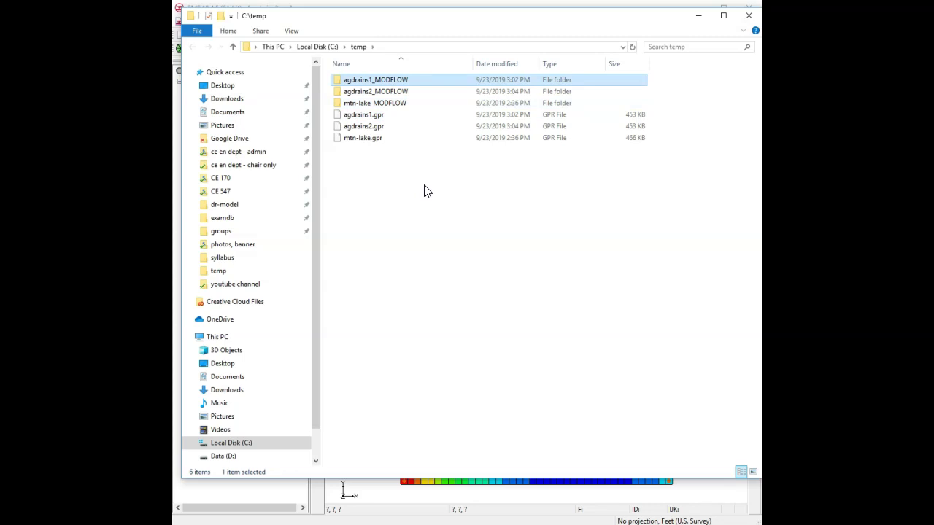
{"action": "left_click", "coordinate": [386, 94]}
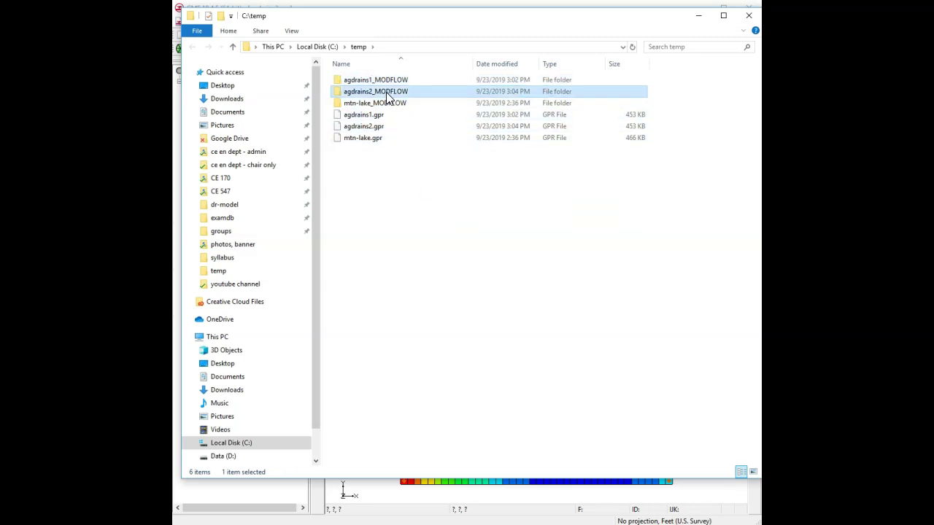
Open agdrains2.mfn from the agdrains2_MODFLOW folder in Notepad, review its input and output file list, and close it
{"action": "double_click", "coordinate": [387, 95]}
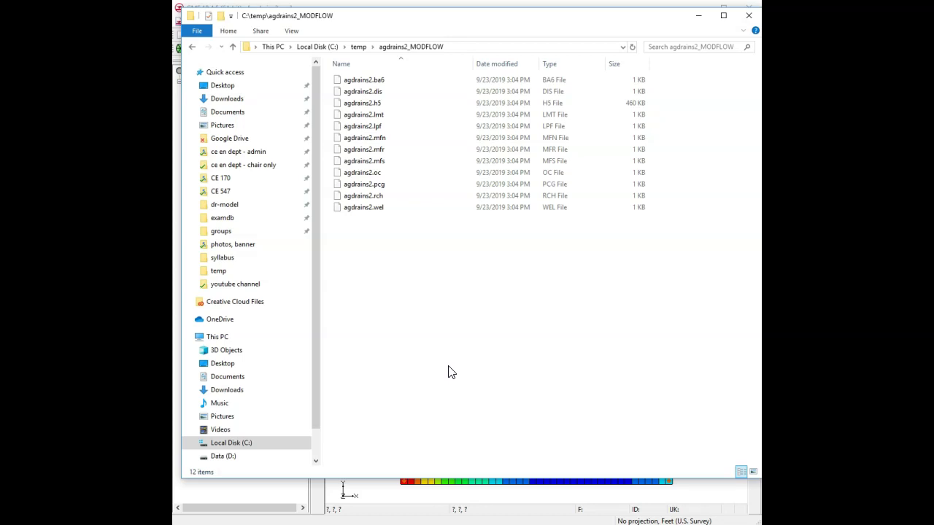
{"action": "left_click", "coordinate": [389, 141]}
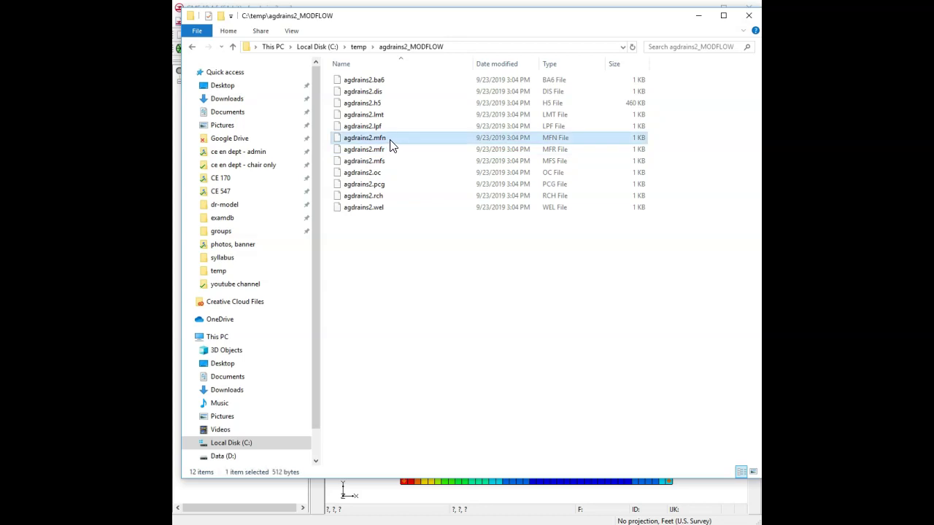
{"action": "right_click", "coordinate": [389, 139]}
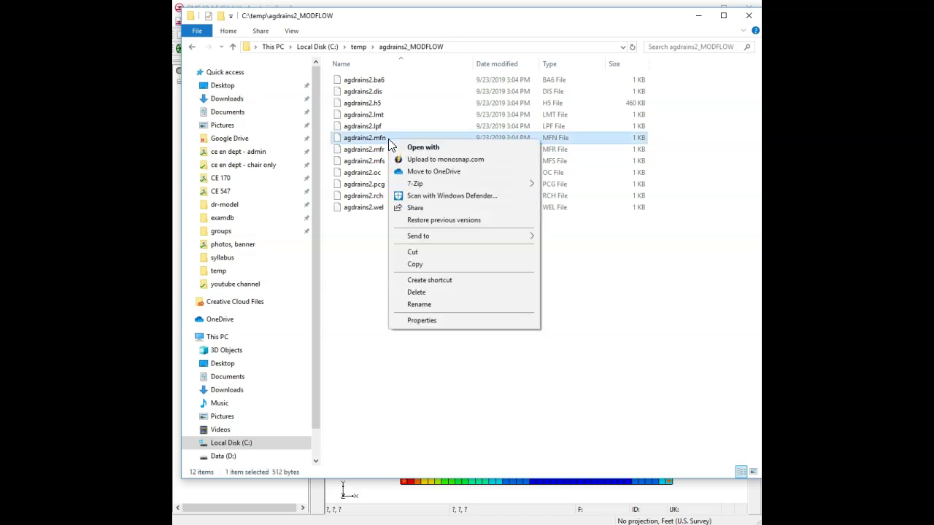
{"action": "left_click", "coordinate": [448, 145]}
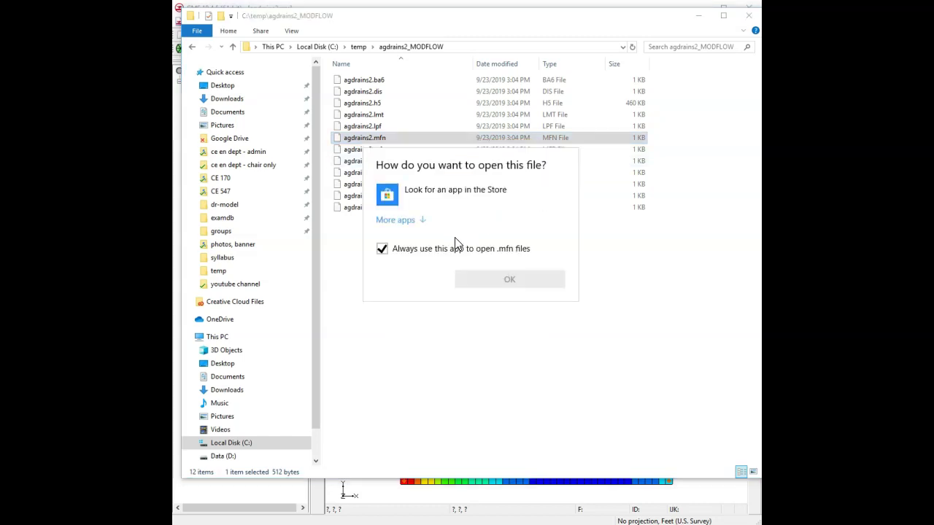
{"action": "left_click", "coordinate": [395, 219]}
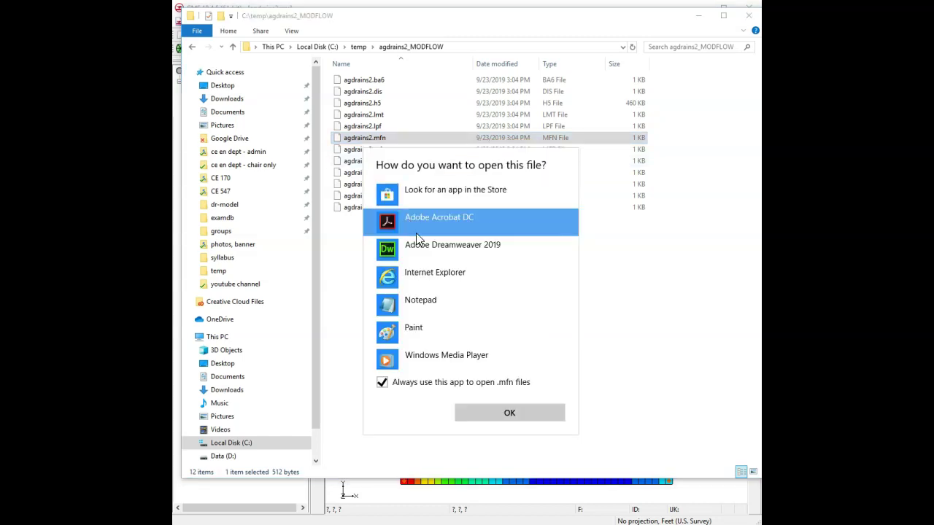
{"action": "double_click", "coordinate": [409, 299]}
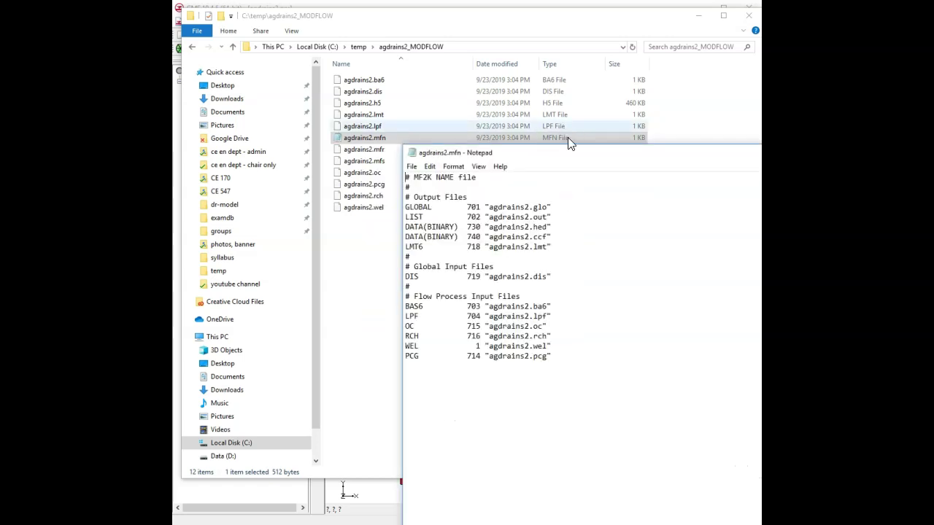
{"action": "left_click_drag", "start_coordinate": [562, 151], "coordinate": [421, 47]}
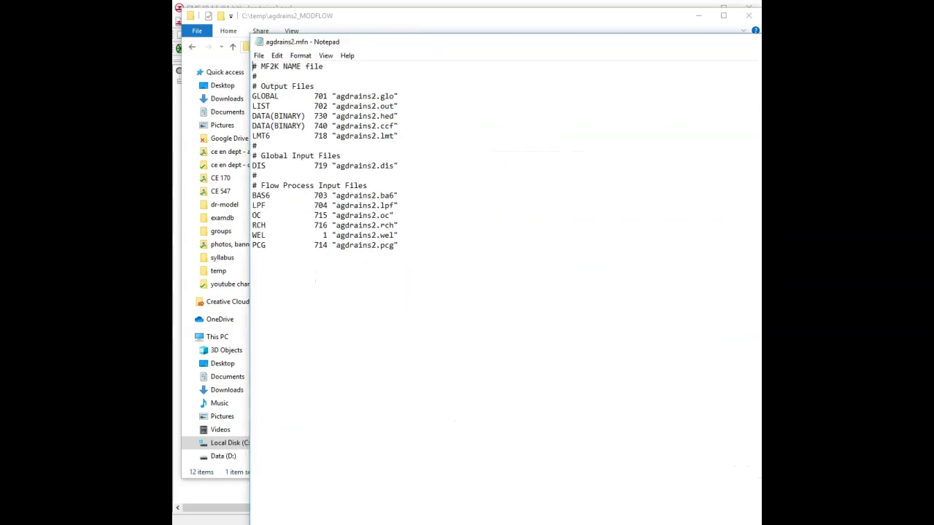
{"action": "left_click_drag", "start_coordinate": [760, 523], "coordinate": [708, 461]}
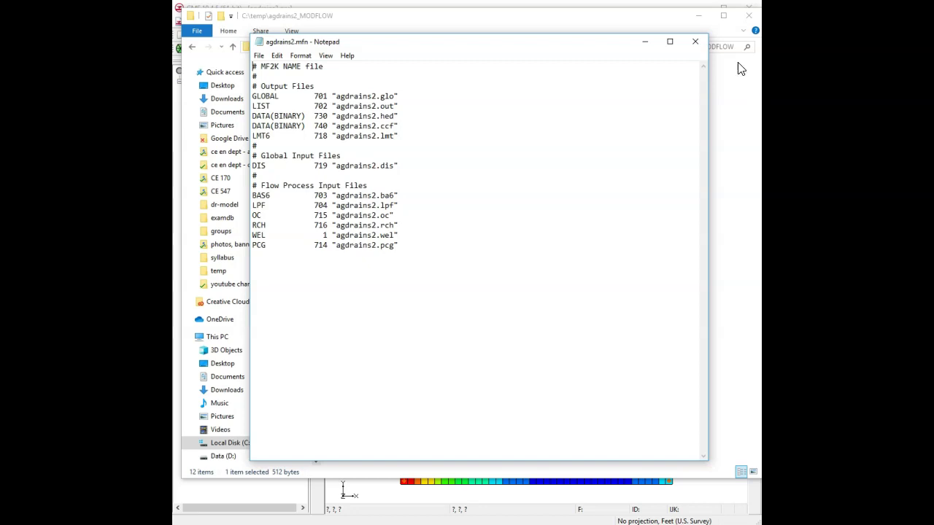
{"action": "left_click", "coordinate": [697, 44]}
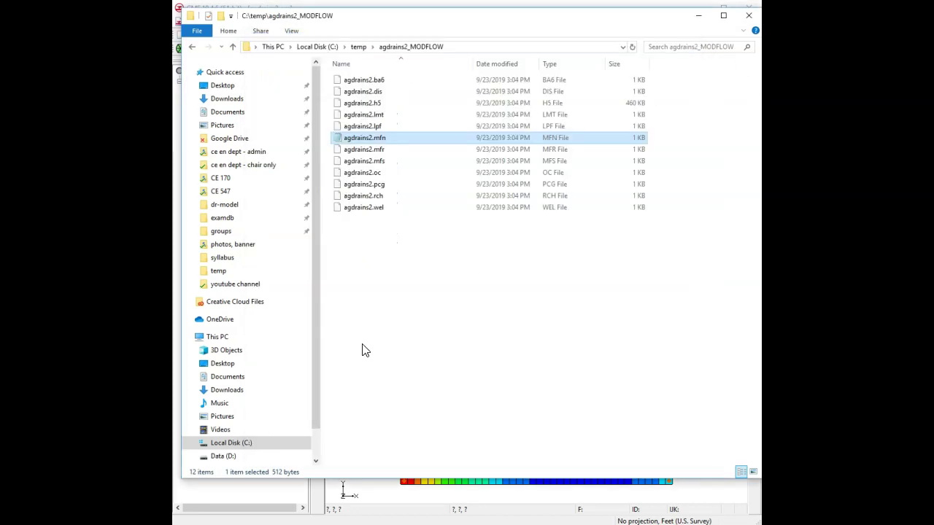
Open agdrains2.wel in Notepad, review its well package contents, close it, and return to the temp folder to locate agdrains2.gpr
{"action": "right_click", "coordinate": [367, 212]}
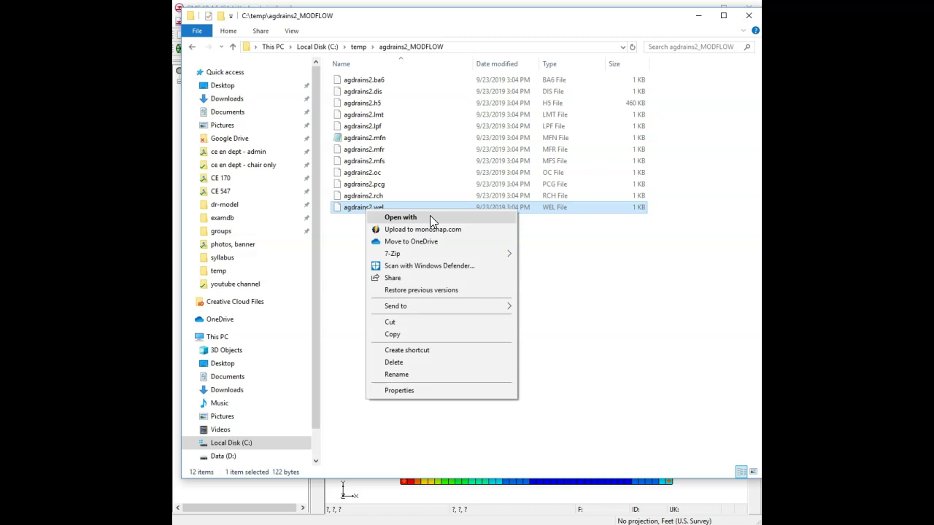
{"action": "left_click", "coordinate": [429, 217]}
{"action": "left_click", "coordinate": [413, 222]}
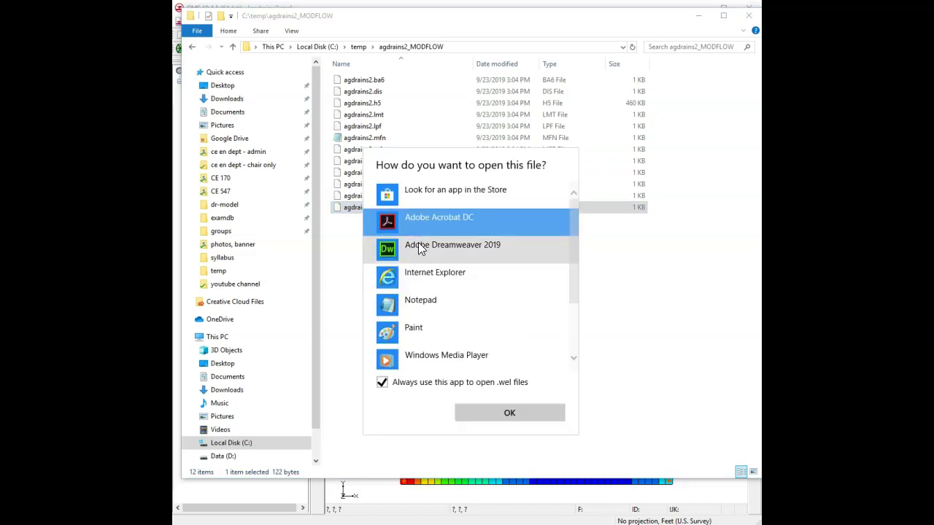
{"action": "double_click", "coordinate": [415, 293]}
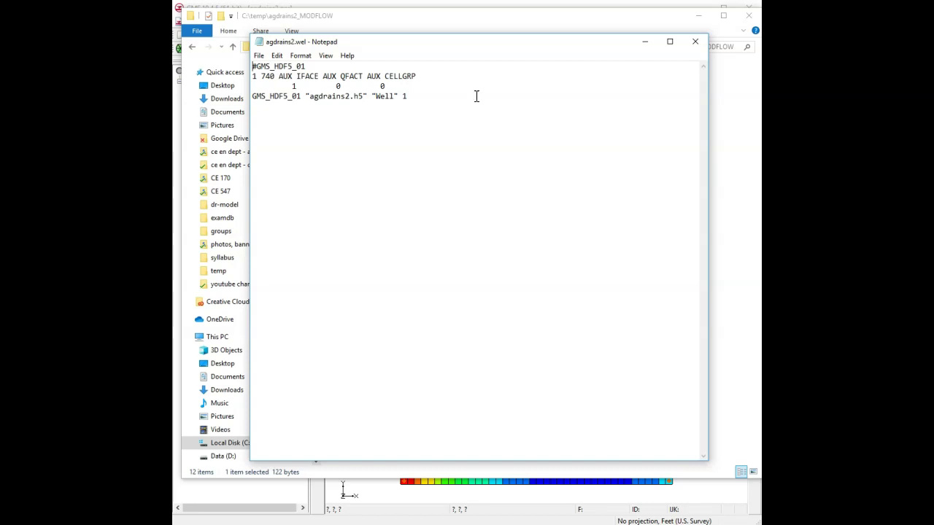
{"action": "left_click", "coordinate": [694, 42]}
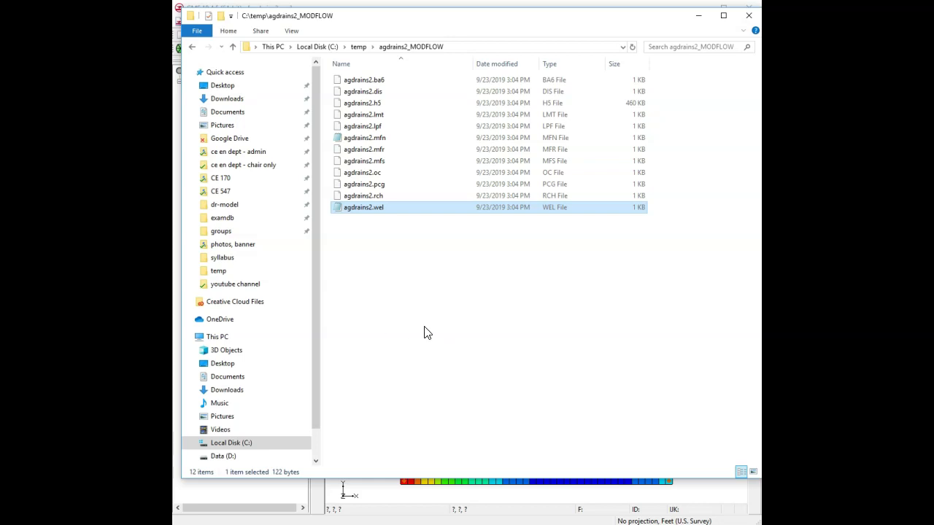
{"action": "left_click", "coordinate": [360, 47]}
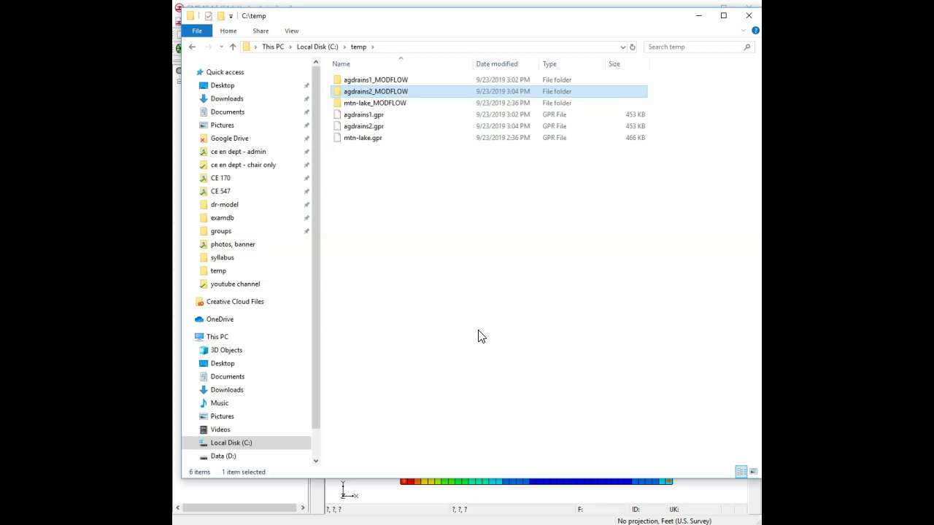
{"action": "left_click", "coordinate": [373, 128]}
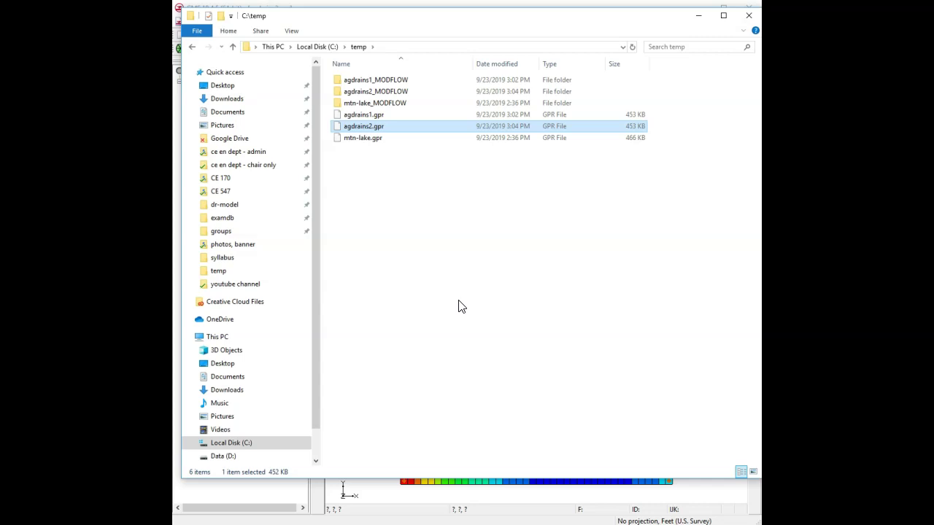
Switch back to GMS, run MODFLOW on the agdrains2 model, and read in the solution
{"action": "left_click", "coordinate": [324, 7]}
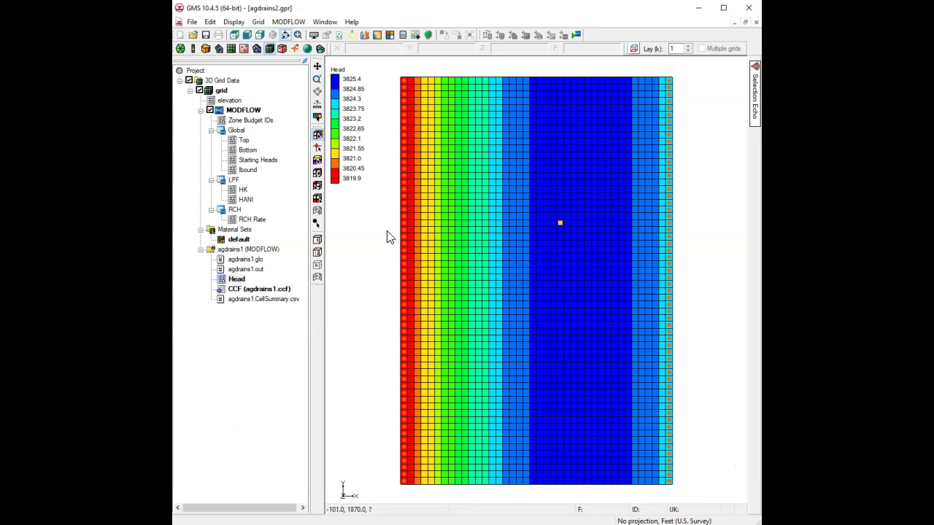
{"action": "left_click", "coordinate": [576, 34]}
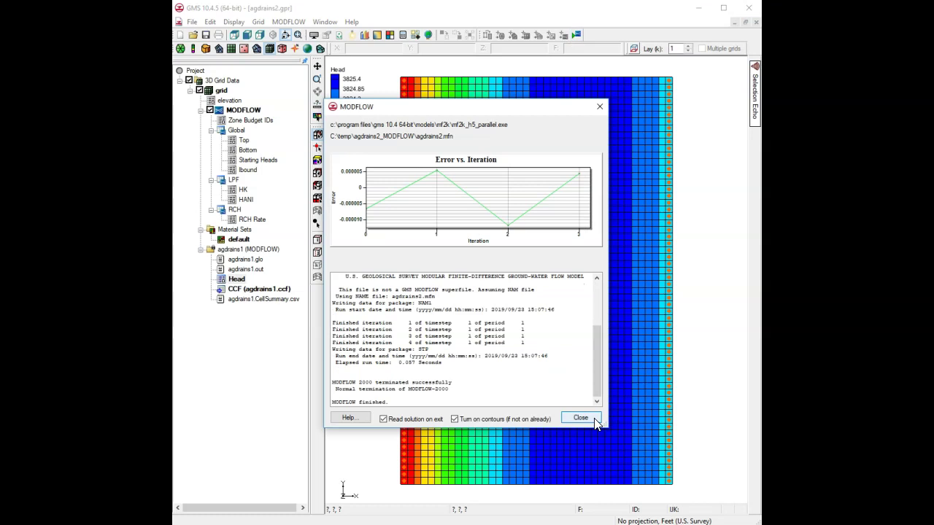
{"action": "left_click", "coordinate": [591, 420]}
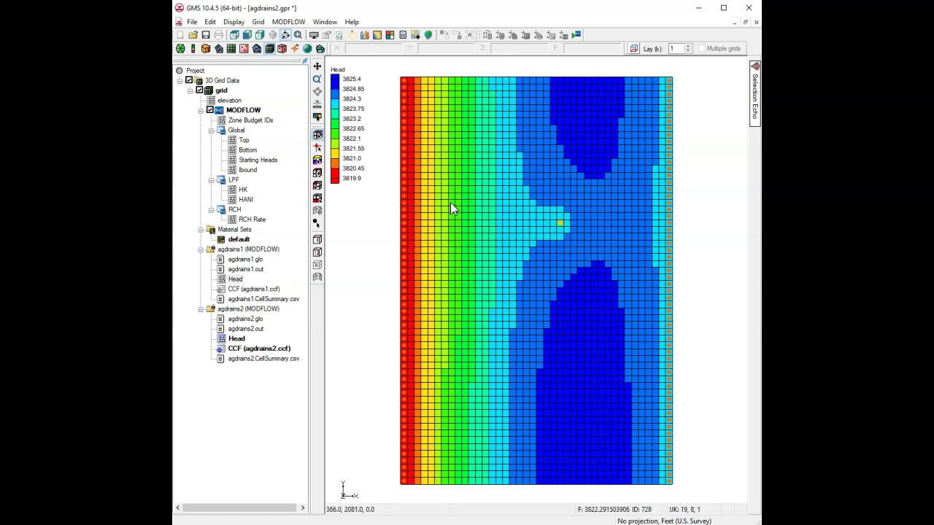
Set the head contour method to Color Fill and Linear and hide the 3D grid's cell edges
{"action": "left_click", "coordinate": [379, 36]}
{"action": "left_click", "coordinate": [375, 178]}
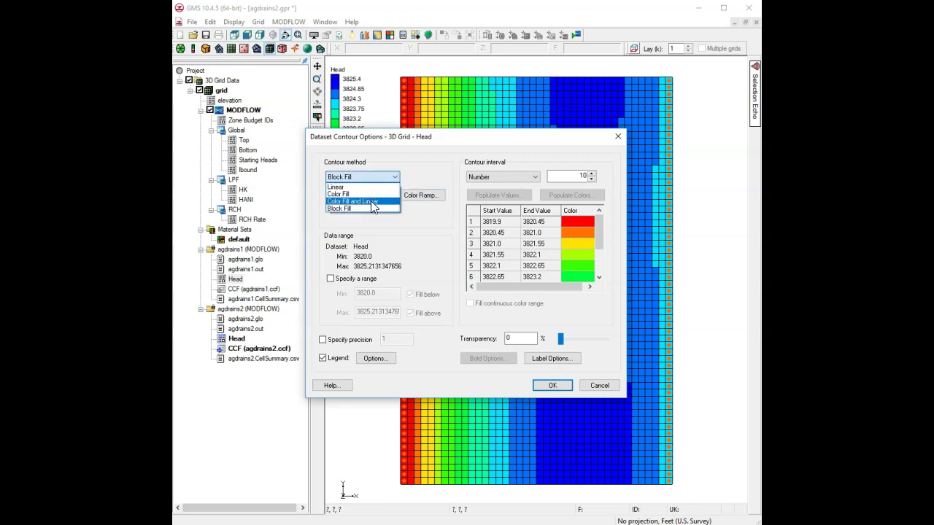
{"action": "left_click", "coordinate": [371, 201]}
{"action": "left_click", "coordinate": [552, 385]}
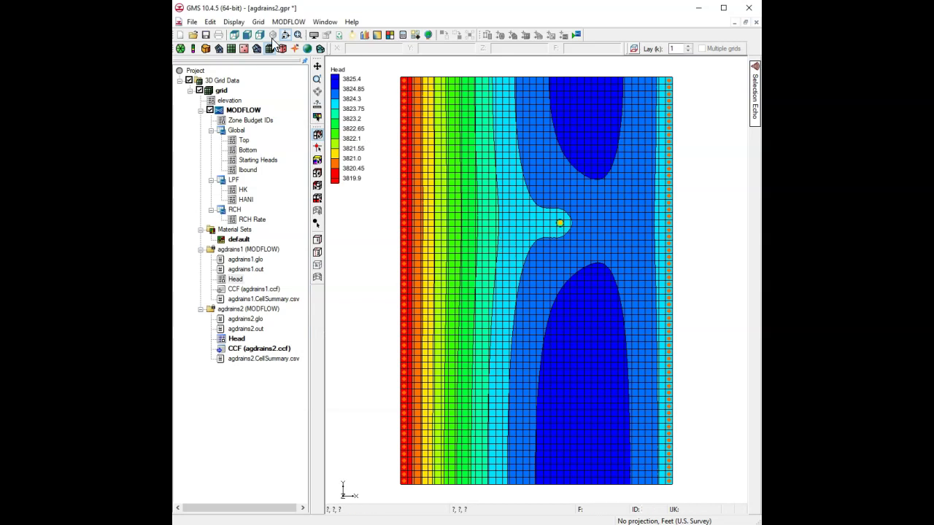
{"action": "left_click", "coordinate": [314, 37]}
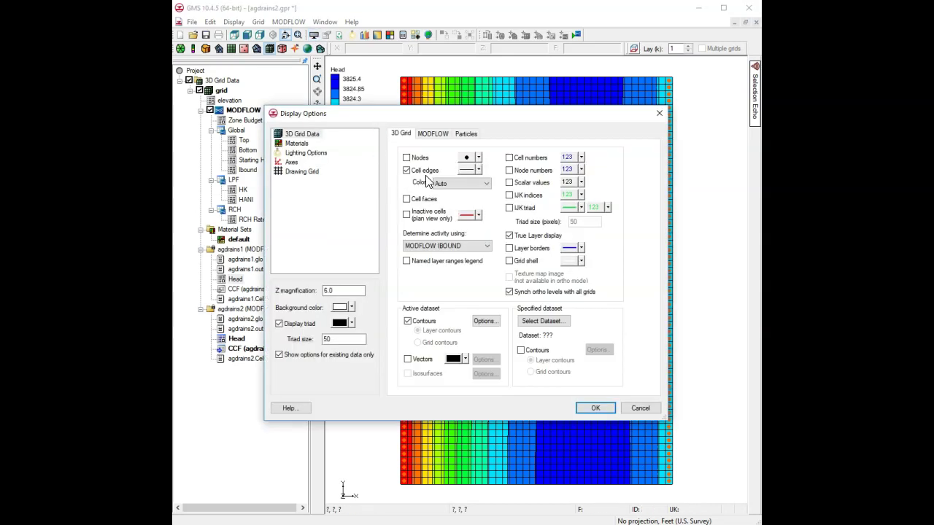
{"action": "left_click", "coordinate": [588, 407]}
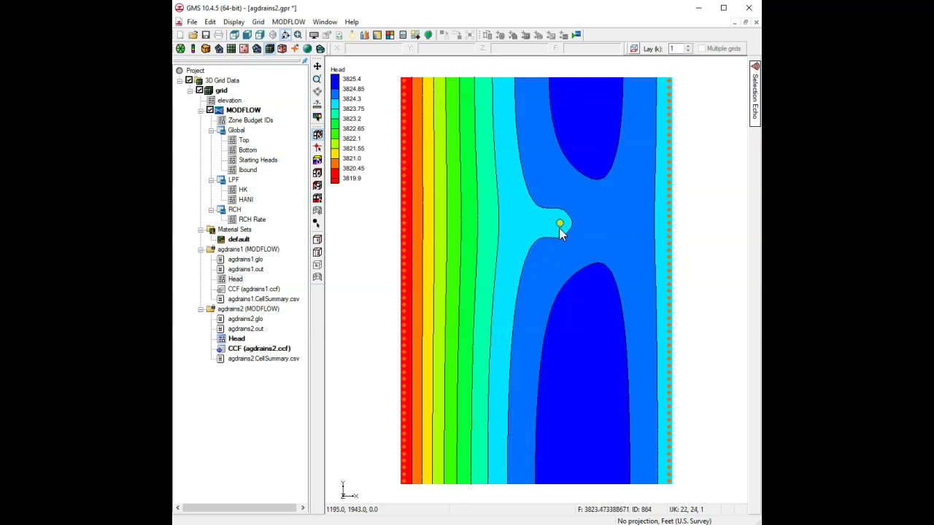
Examine the head contours around the well in a rotated oblique 3D view, ending in plan view
{"action": "left_click", "coordinate": [287, 35]}
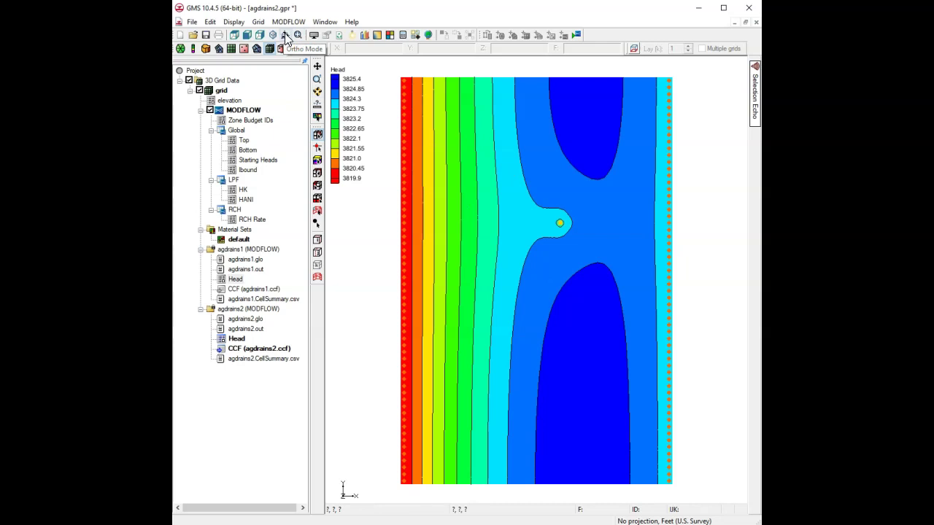
{"action": "left_click", "coordinate": [272, 35]}
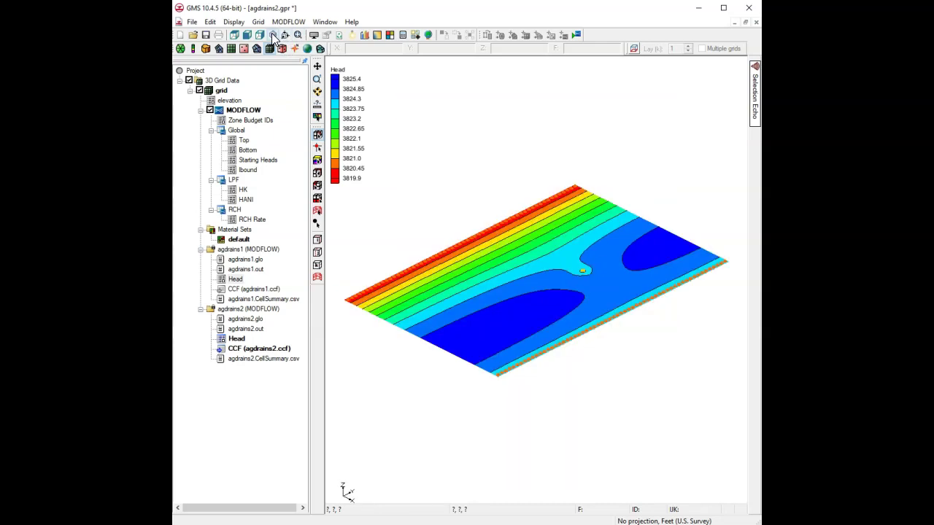
{"action": "left_click", "coordinate": [317, 91]}
{"action": "left_click_drag", "start_coordinate": [493, 327], "coordinate": [557, 416]}
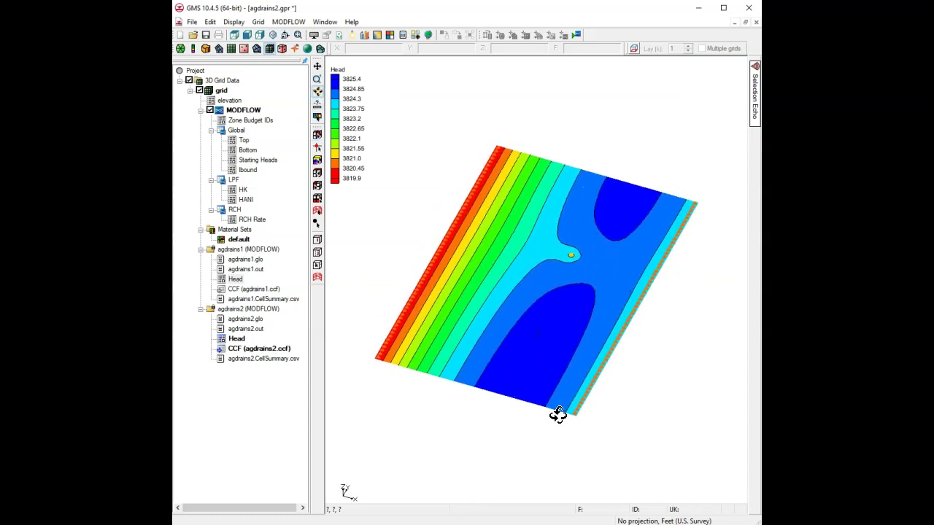
{"action": "left_click_drag", "start_coordinate": [496, 310], "coordinate": [588, 392]}
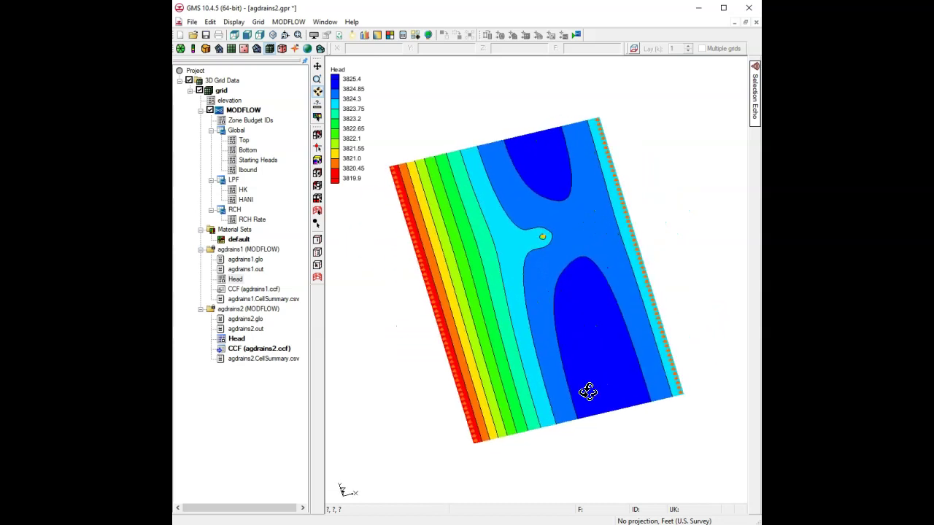
{"action": "left_click", "coordinate": [235, 35]}
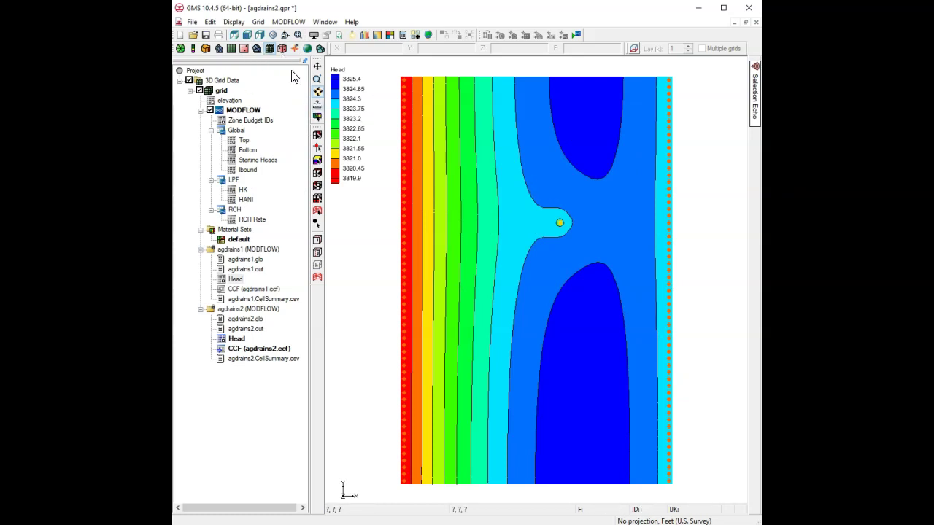
Turn the 3D grid's cell edges back on in the display options
{"action": "left_click", "coordinate": [314, 35]}
{"action": "left_click", "coordinate": [424, 172]}
{"action": "left_click", "coordinate": [594, 409]}
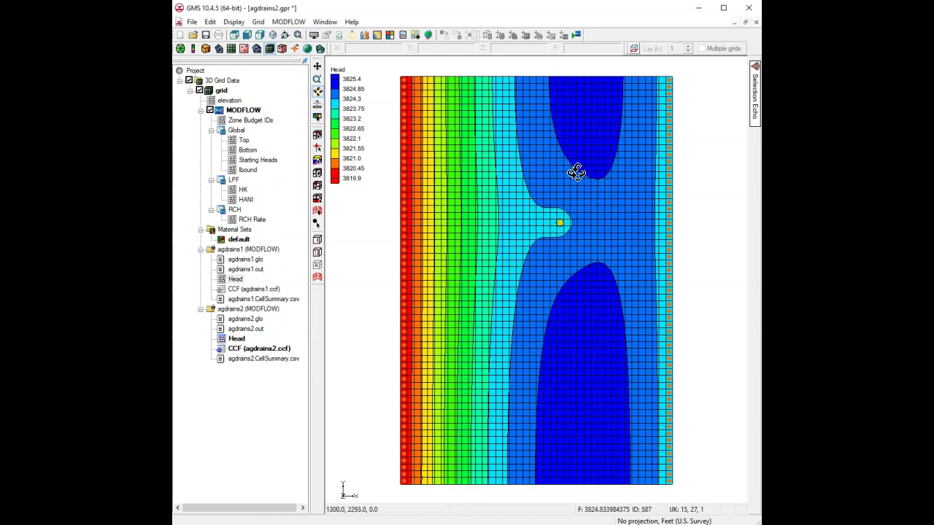
Select a cell just north of the well and view the head along row 17 in a front cross section with ortho mode on
{"action": "left_click", "coordinate": [318, 135]}
{"action": "left_click", "coordinate": [558, 190]}
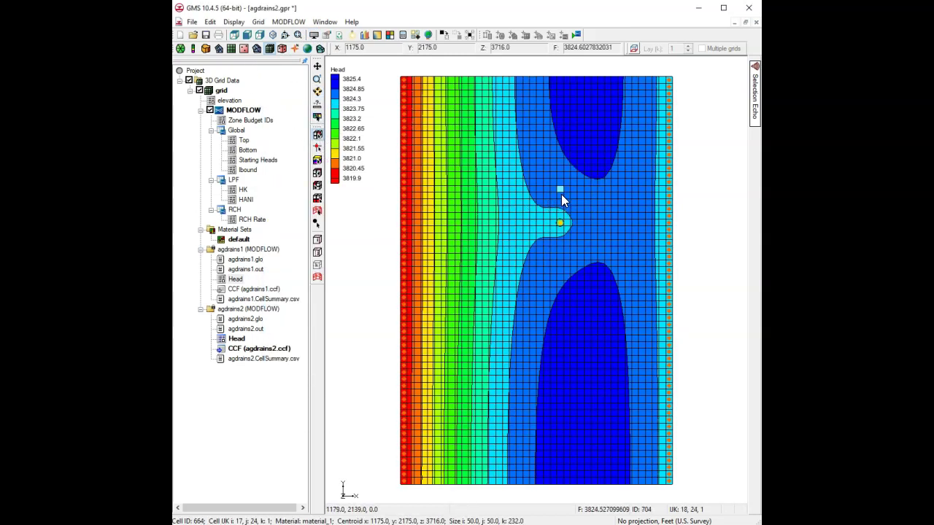
{"action": "left_click", "coordinate": [247, 35]}
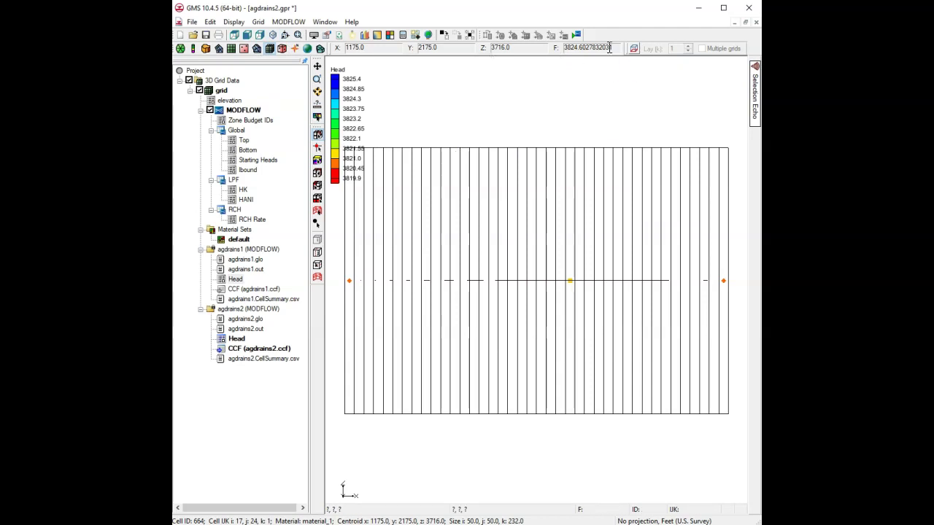
{"action": "left_click", "coordinate": [296, 36]}
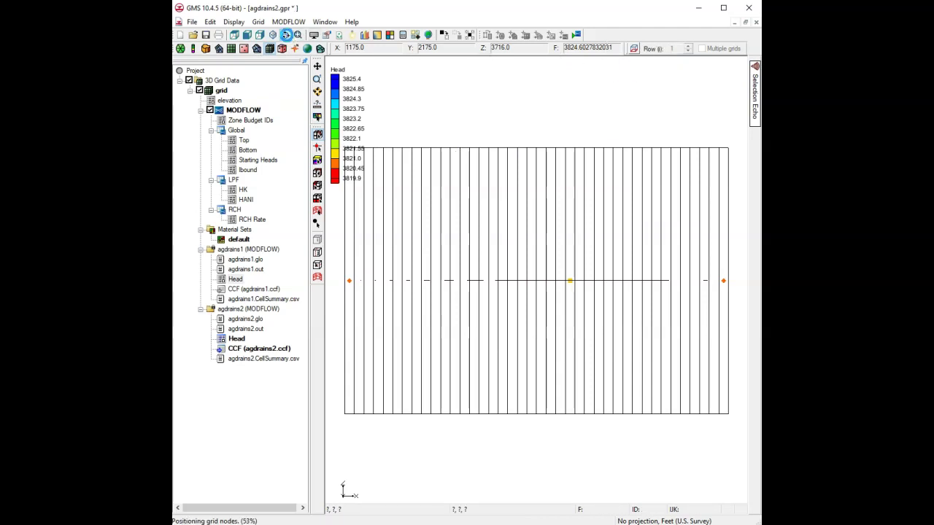
{"action": "left_click", "coordinate": [494, 101]}
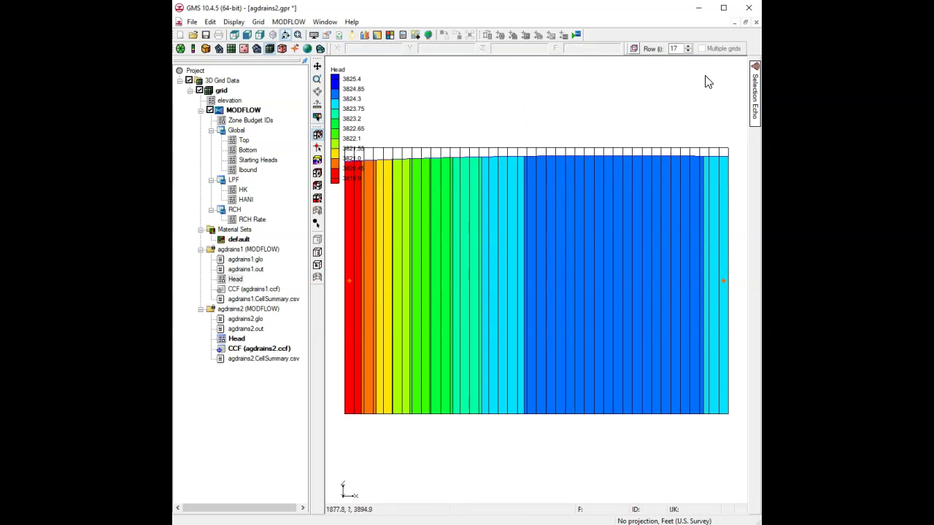
Advance the front cross section to row 22 to examine the water table at the well, and return to plan view
{"action": "left_click", "coordinate": [687, 46]}
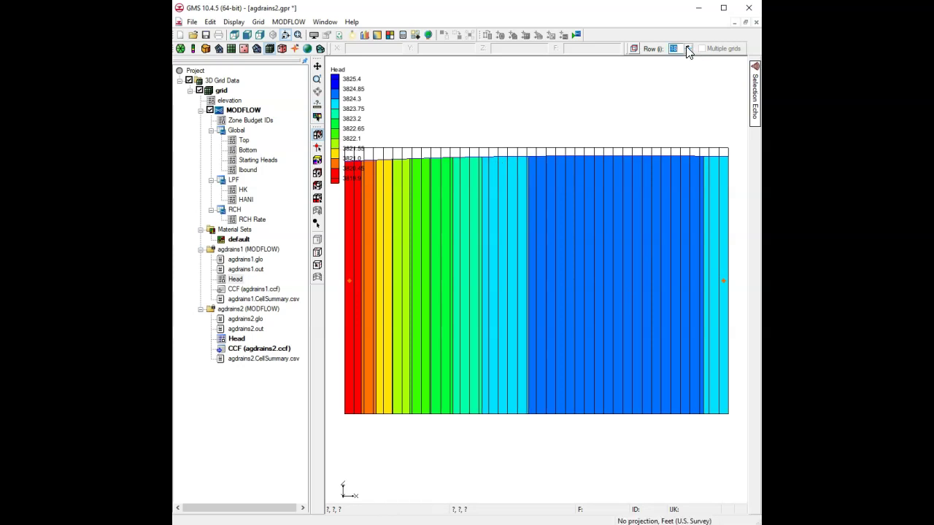
{"action": "left_click", "coordinate": [687, 47]}
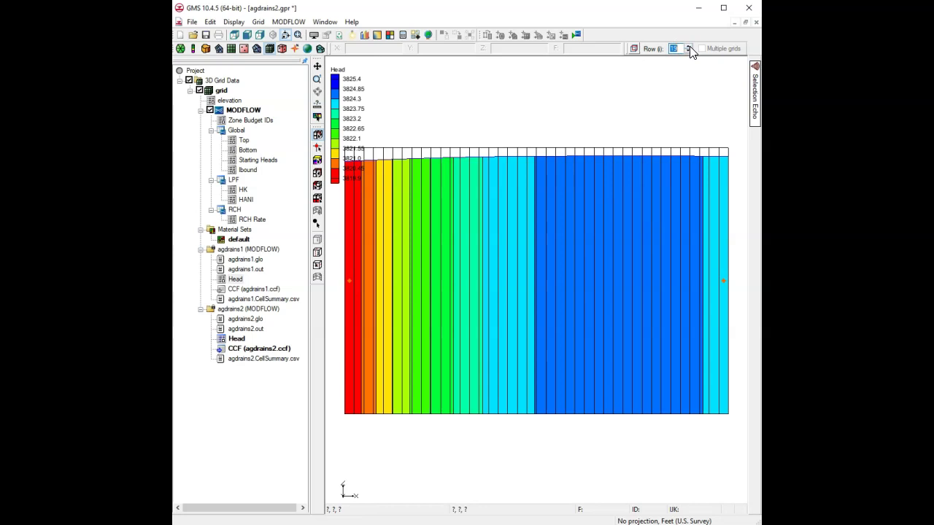
{"action": "left_click", "coordinate": [687, 46]}
{"action": "left_click", "coordinate": [687, 46]}
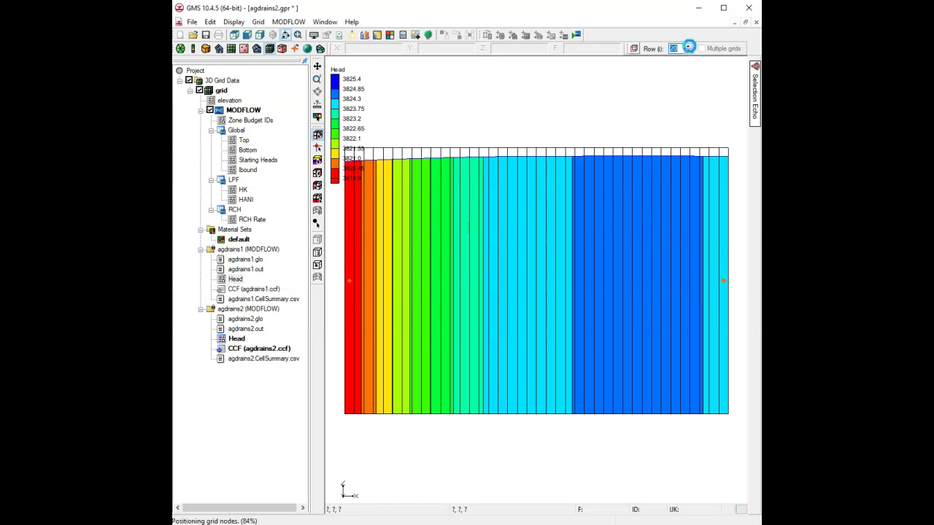
{"action": "left_click", "coordinate": [687, 46]}
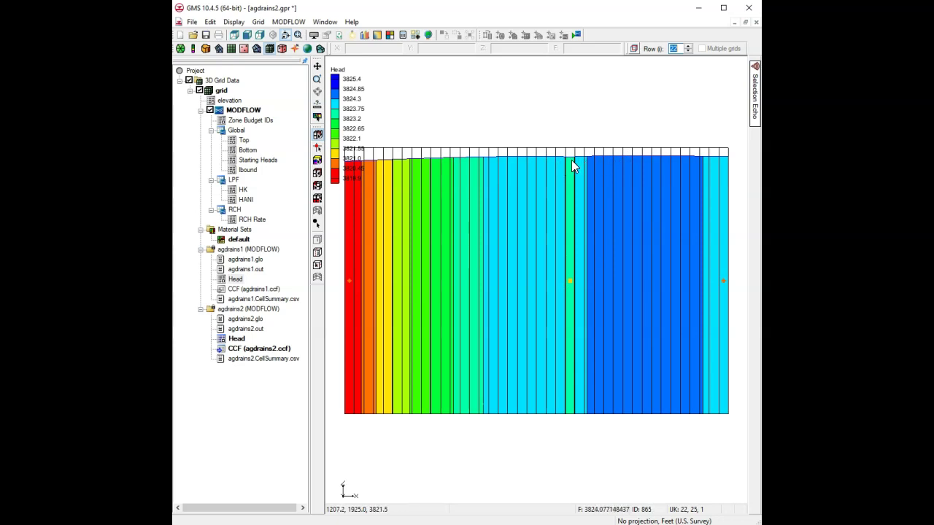
{"action": "left_click", "coordinate": [234, 34]}
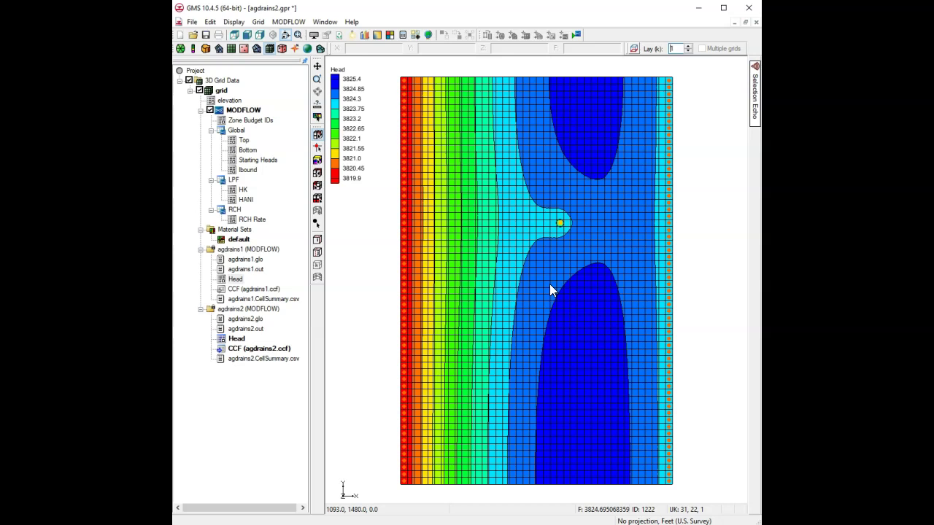
Change the well cell's flow Q to -5000 ft^3/d in its MODFLOW sources/sinks and accept the change
{"action": "right_click", "coordinate": [559, 222]}
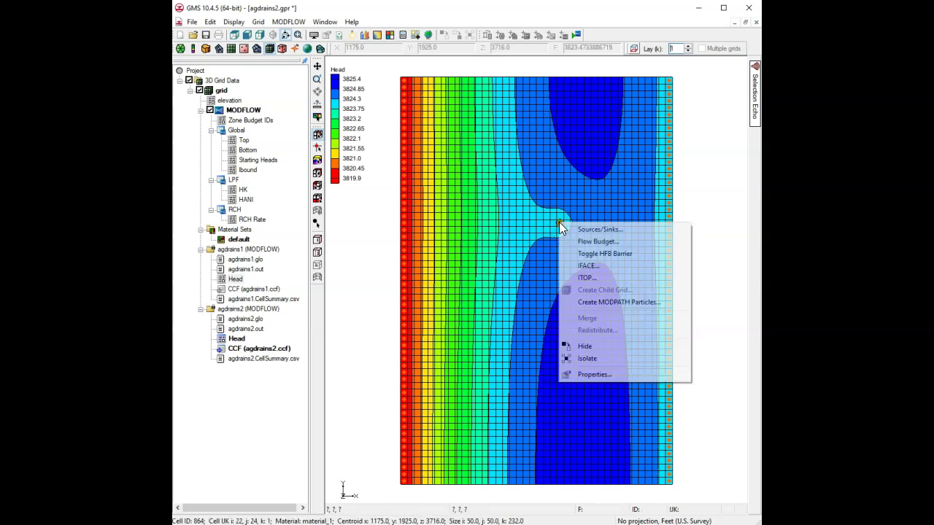
{"action": "left_click", "coordinate": [602, 228]}
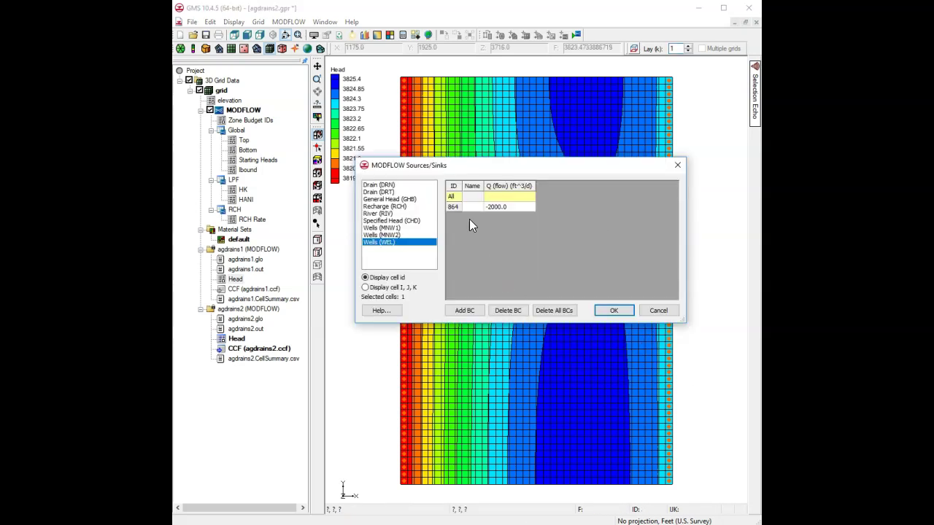
{"action": "left_click", "coordinate": [489, 208]}
{"action": "left_click", "coordinate": [490, 207]}
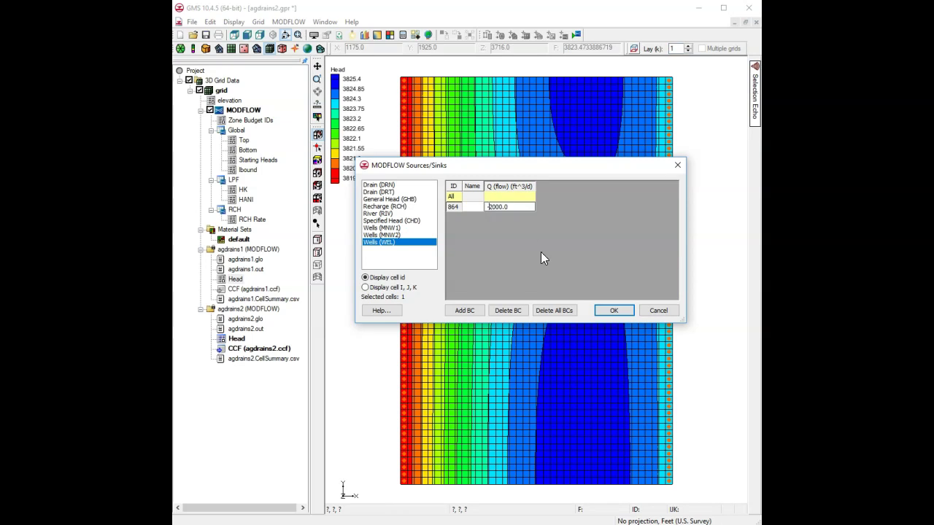
{"action": "key", "text": "Delete"}
{"action": "type", "text": "5"}
{"action": "left_click", "coordinate": [615, 309]}
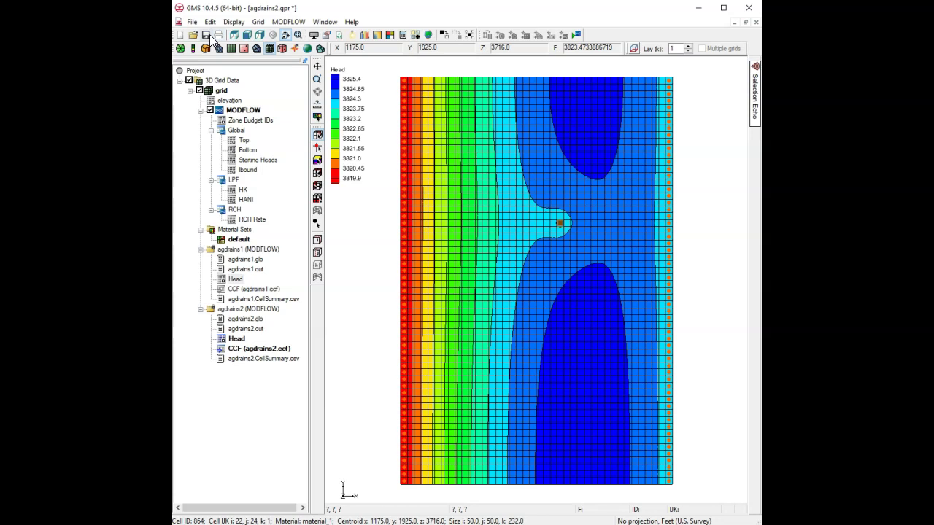
Save the project, rerun MODFLOW with the new pumping rate, and read in the updated solution
{"action": "left_click", "coordinate": [207, 36]}
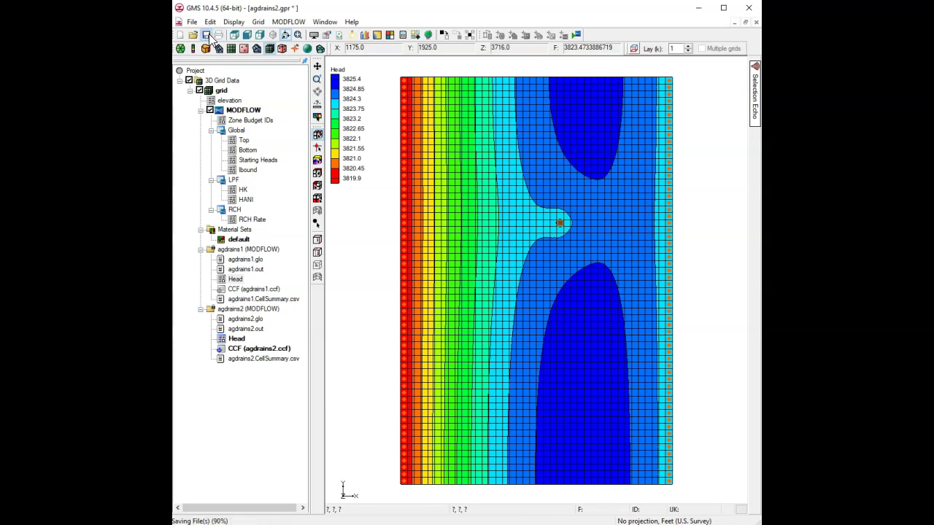
{"action": "left_click", "coordinate": [576, 35]}
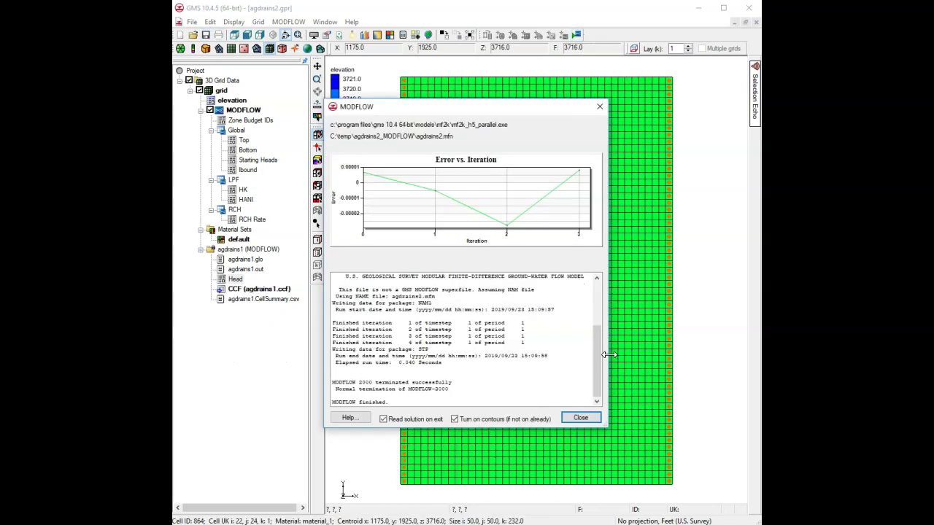
{"action": "left_click", "coordinate": [580, 417]}
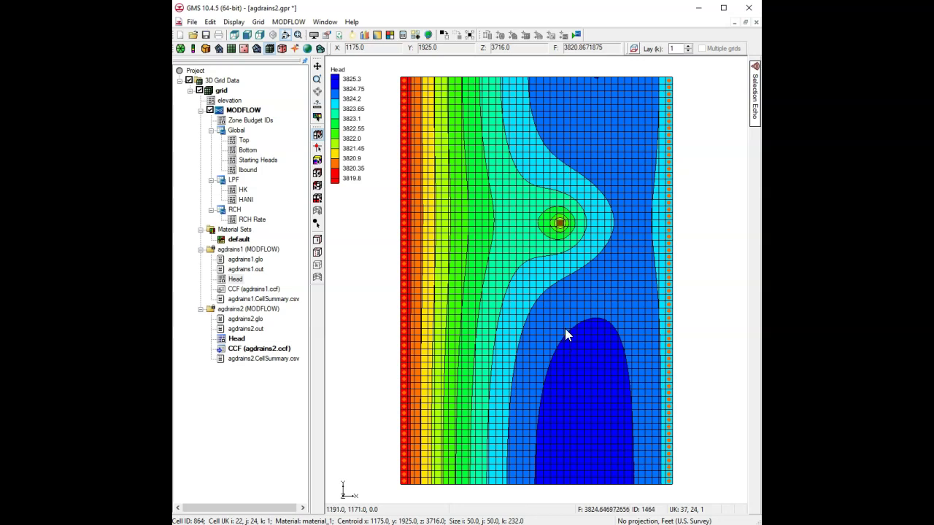
Switch to the browser and read the exercise instructions on analyzing the flow budget
{"action": "key", "text": "alt+Tab"}
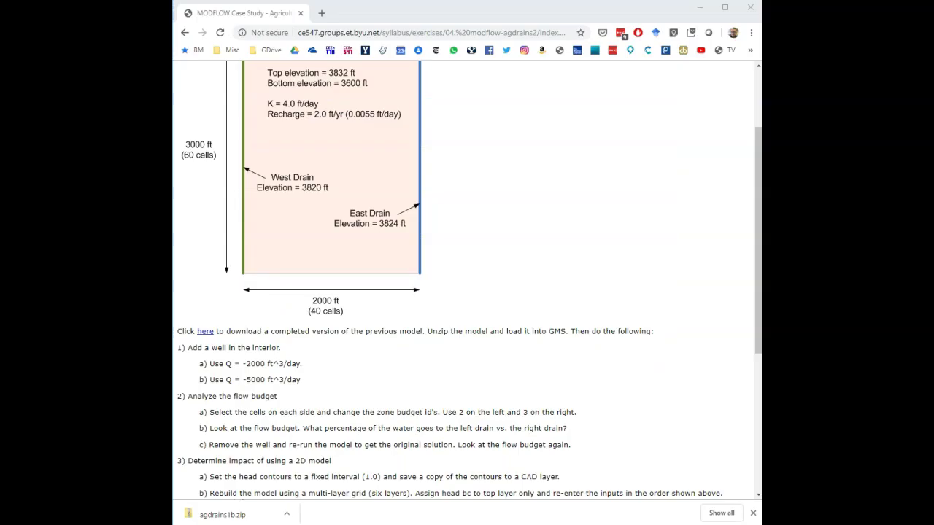
{"action": "scroll", "coordinate": [328, 204], "scroll_direction": "down", "scroll_amount": 2}
{"action": "scroll", "coordinate": [314, 208], "scroll_direction": "down", "scroll_amount": 1}
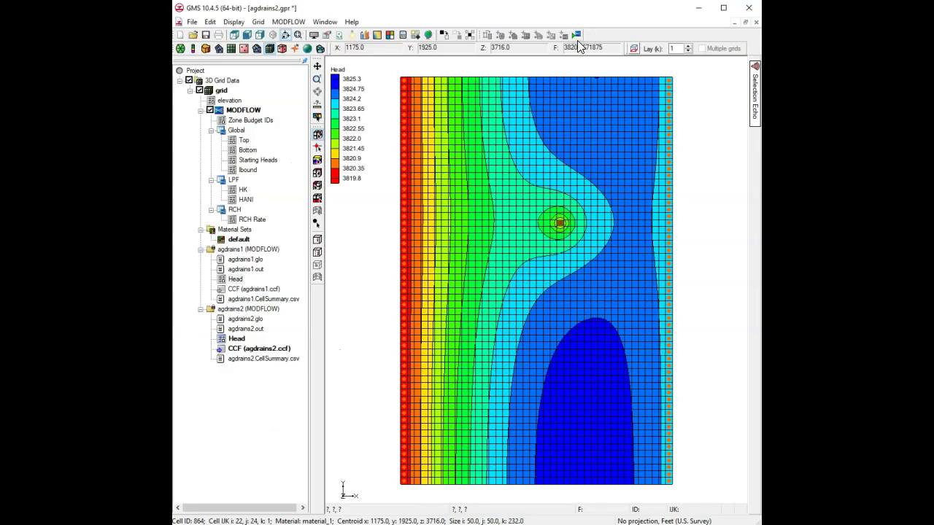
View the MODFLOW flow budget for the selected well cell, and for the whole model with no cells selected
{"action": "left_click", "coordinate": [299, 23]}
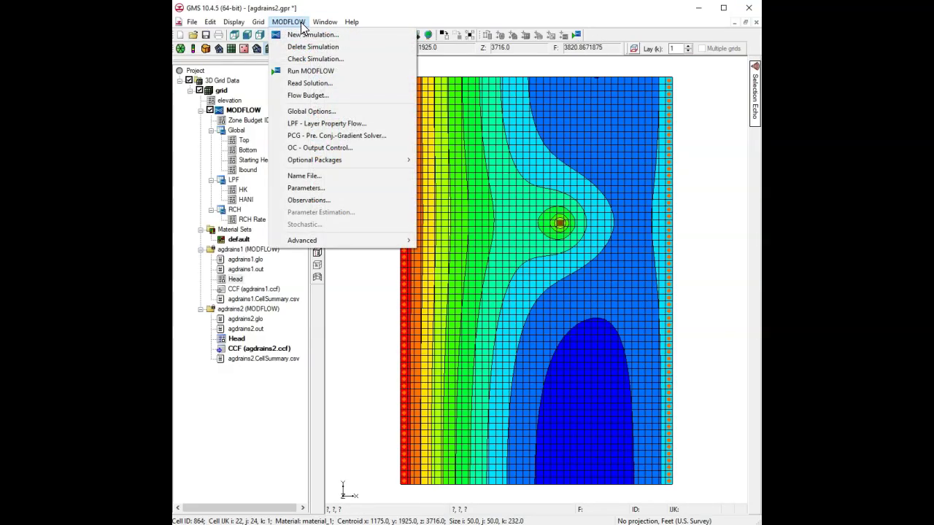
{"action": "left_click", "coordinate": [307, 96]}
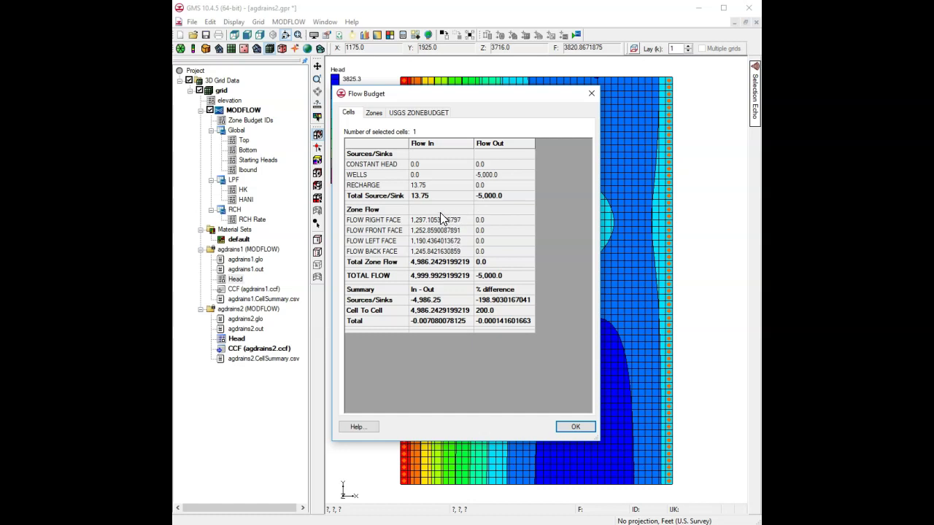
{"action": "left_click", "coordinate": [570, 427]}
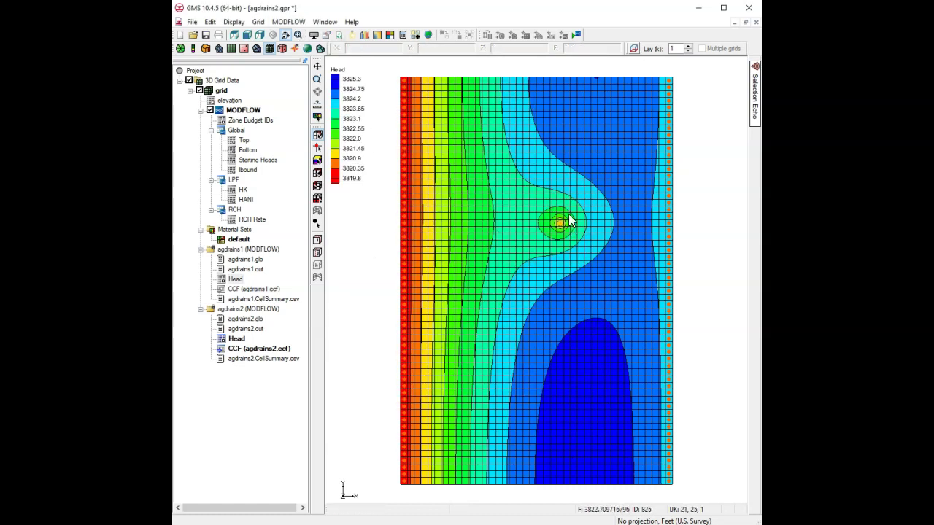
{"action": "left_click", "coordinate": [296, 21]}
{"action": "left_click", "coordinate": [309, 95]}
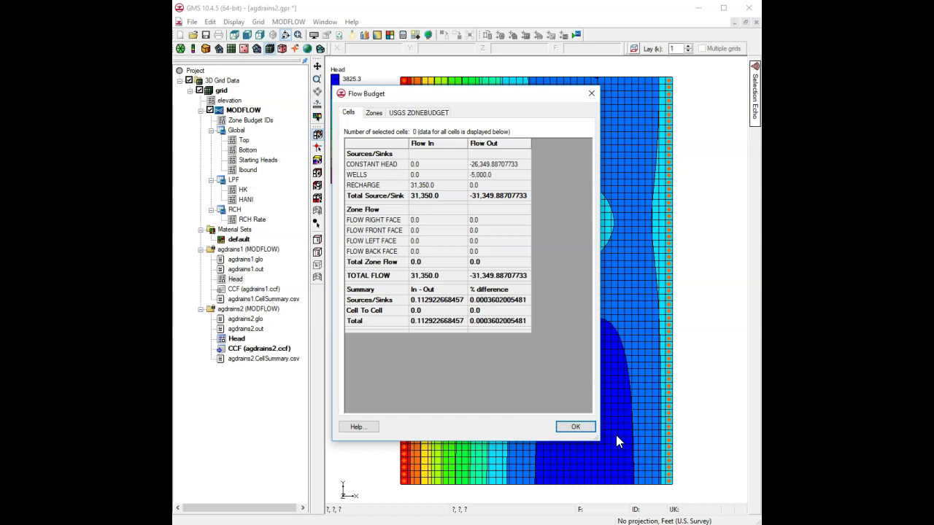
{"action": "left_click", "coordinate": [574, 427]}
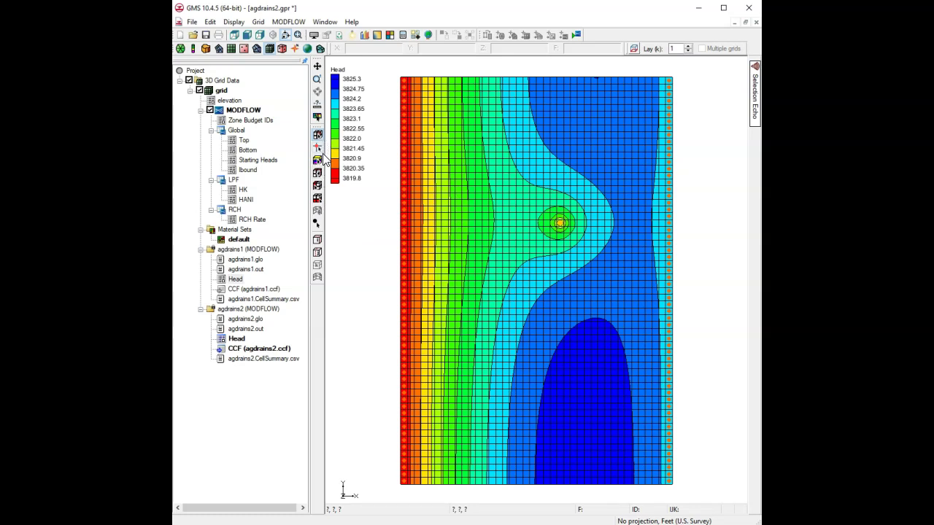
Select the whole west drain column of cells and set its zone budget ID to 2 in the cell properties
{"action": "left_click", "coordinate": [318, 186]}
{"action": "left_click", "coordinate": [405, 173]}
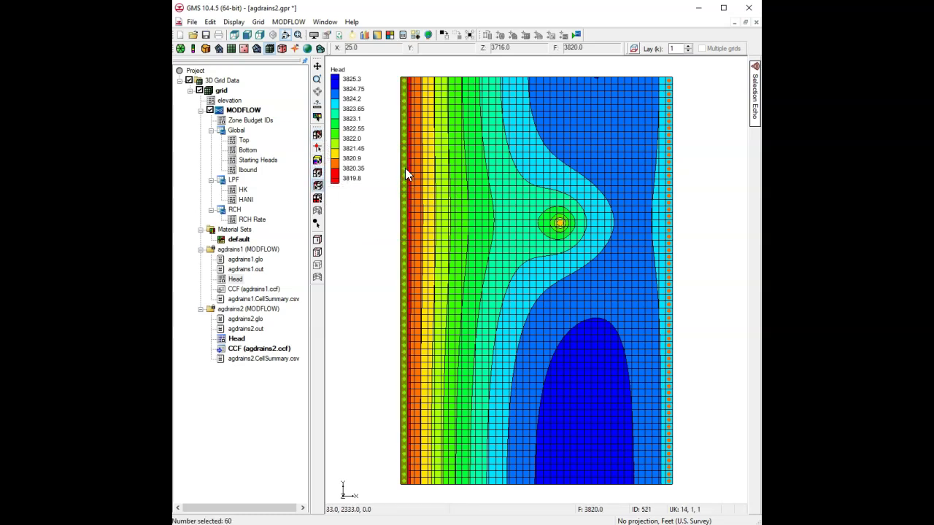
{"action": "double_click", "coordinate": [407, 174]}
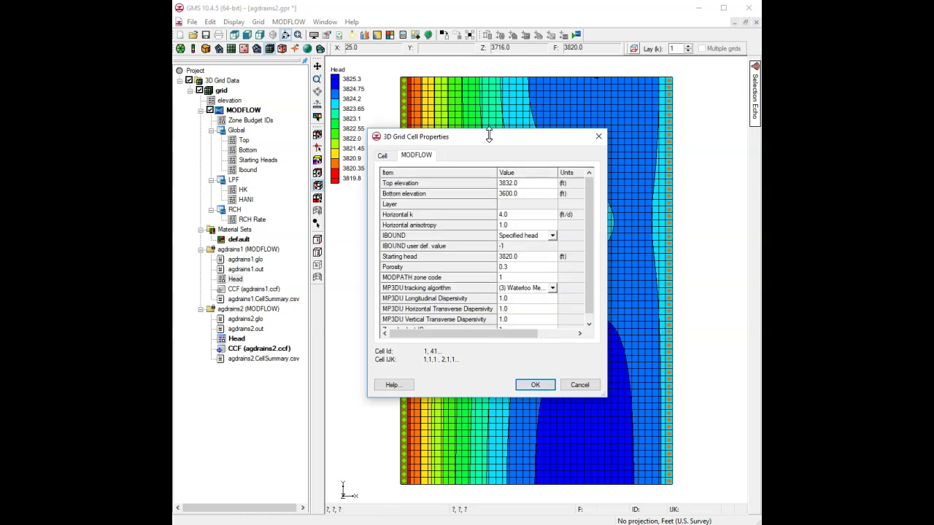
{"action": "left_click_drag", "start_coordinate": [475, 144], "coordinate": [539, 134]}
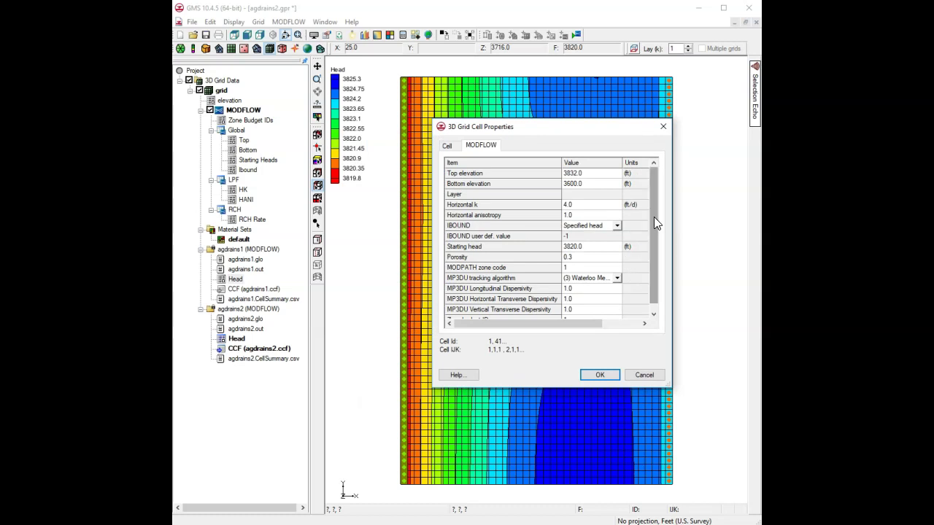
{"action": "left_click_drag", "start_coordinate": [654, 218], "coordinate": [654, 228]}
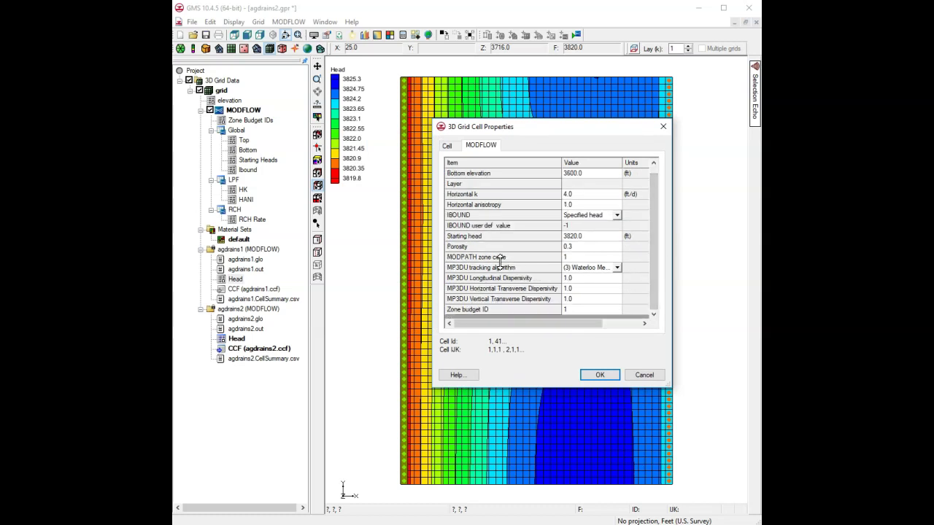
{"action": "type", "text": "1"}
{"action": "left_click", "coordinate": [575, 310]}
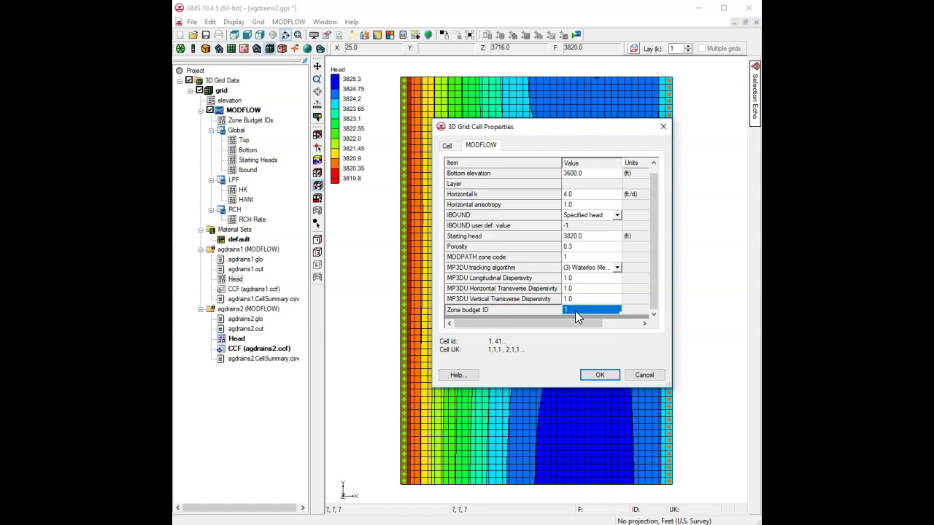
{"action": "left_click", "coordinate": [600, 375]}
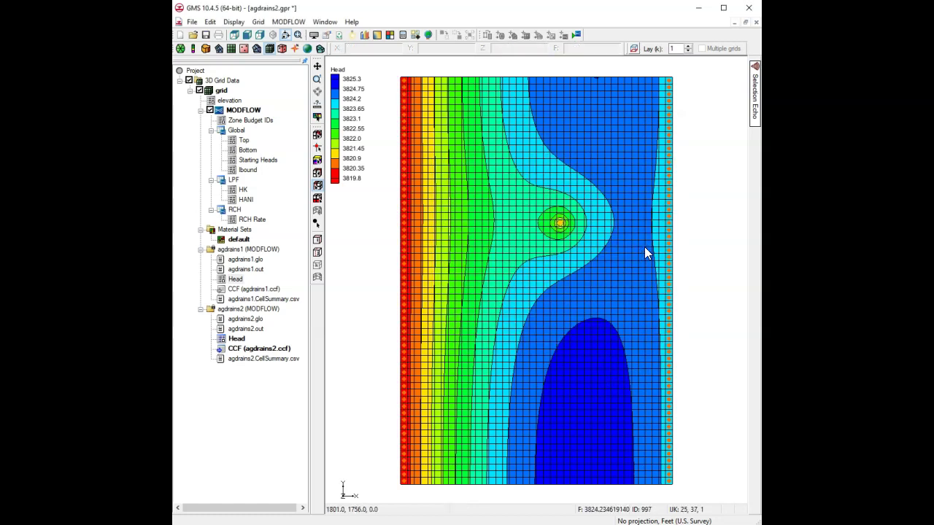
Set the zone budget ID of the whole east drain column to 3 in its cell properties
{"action": "double_click", "coordinate": [671, 247]}
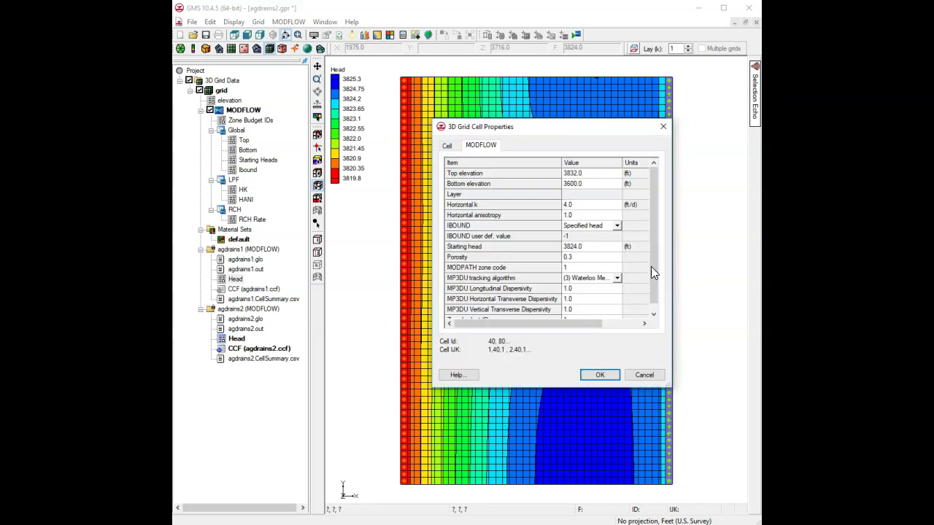
{"action": "scroll", "coordinate": [652, 234], "scroll_direction": "down", "scroll_amount": 1}
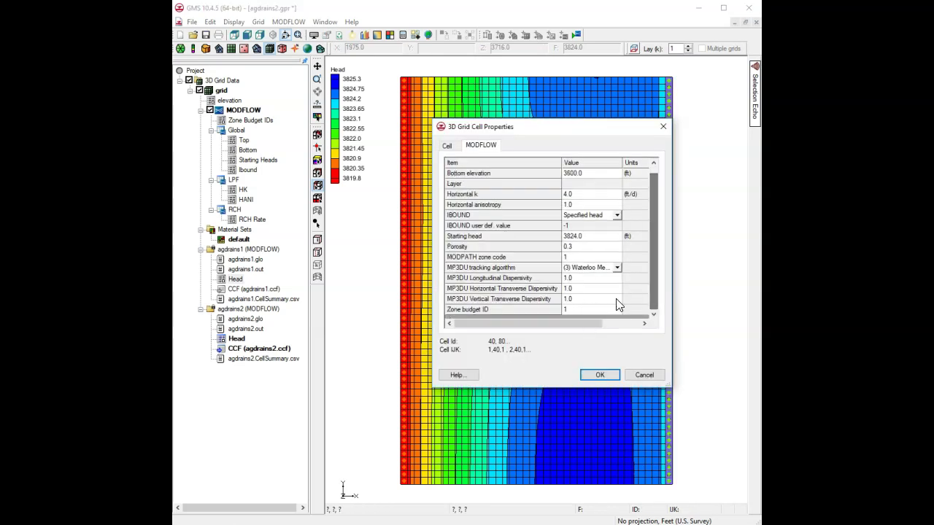
{"action": "left_click", "coordinate": [573, 309]}
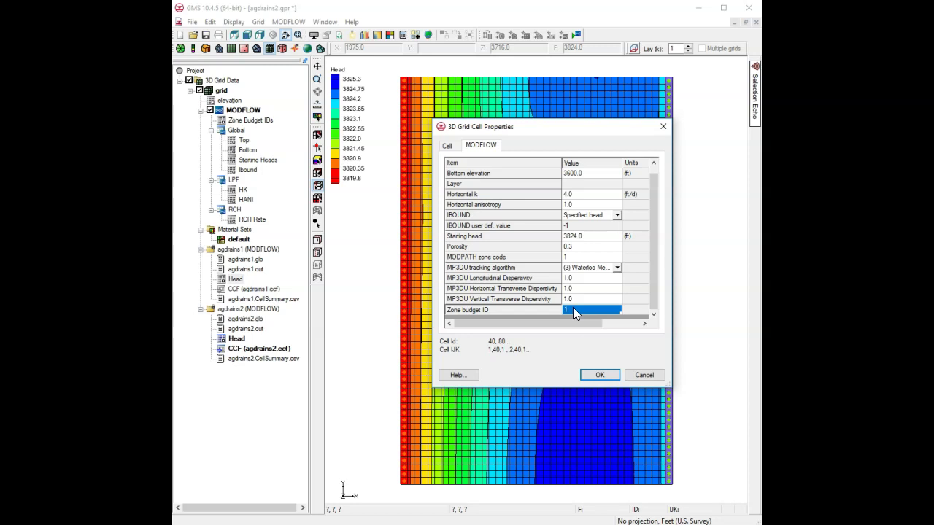
{"action": "left_click", "coordinate": [600, 374]}
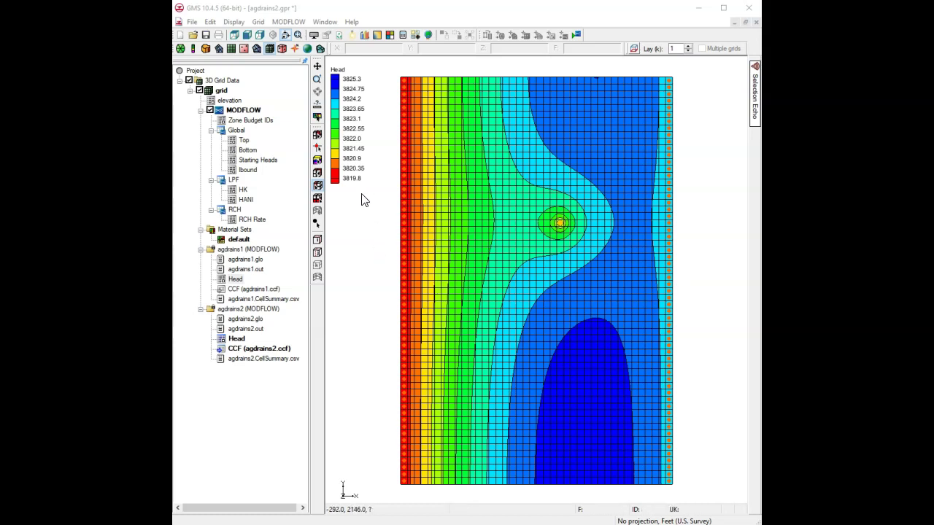
Examine the flow budget for zone 1, comparing its outflows to zones 2 and 3 with the all-cells constant head outflow
{"action": "left_click", "coordinate": [288, 22]}
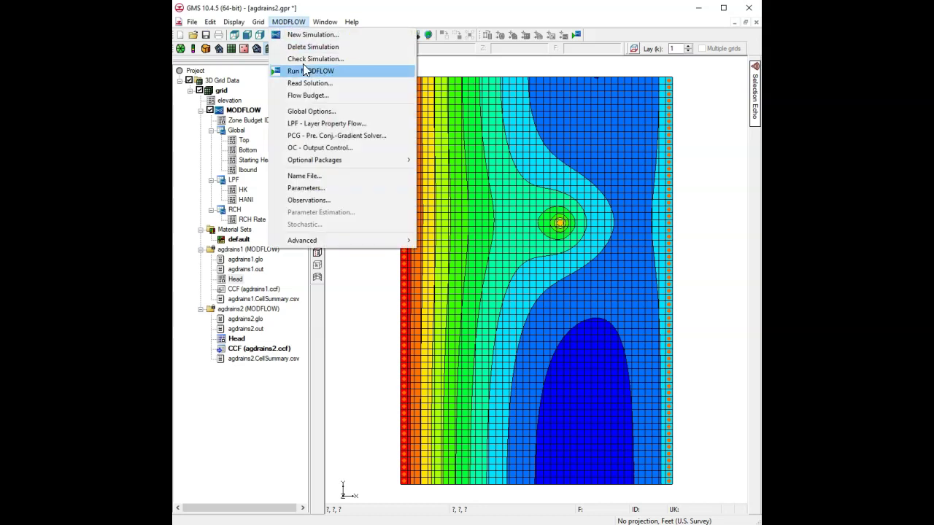
{"action": "left_click", "coordinate": [314, 96]}
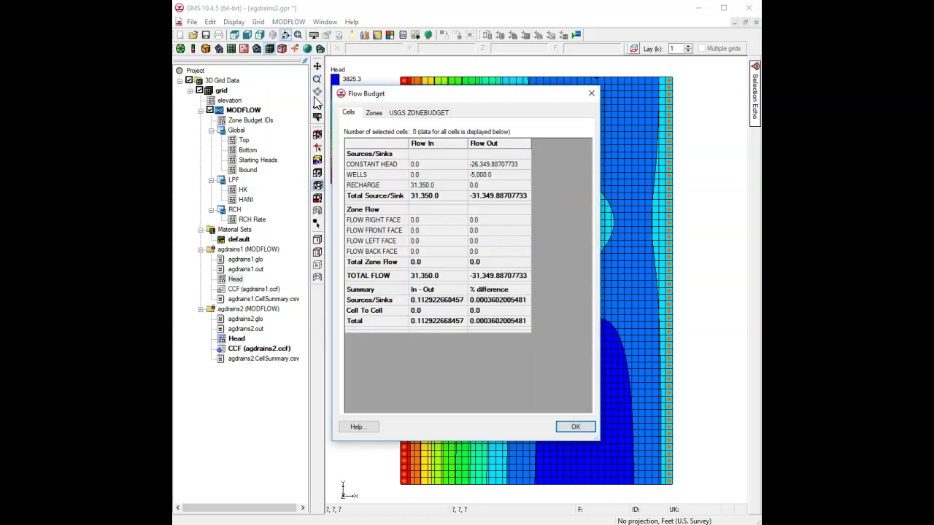
{"action": "left_click", "coordinate": [377, 116]}
{"action": "left_click", "coordinate": [458, 167]}
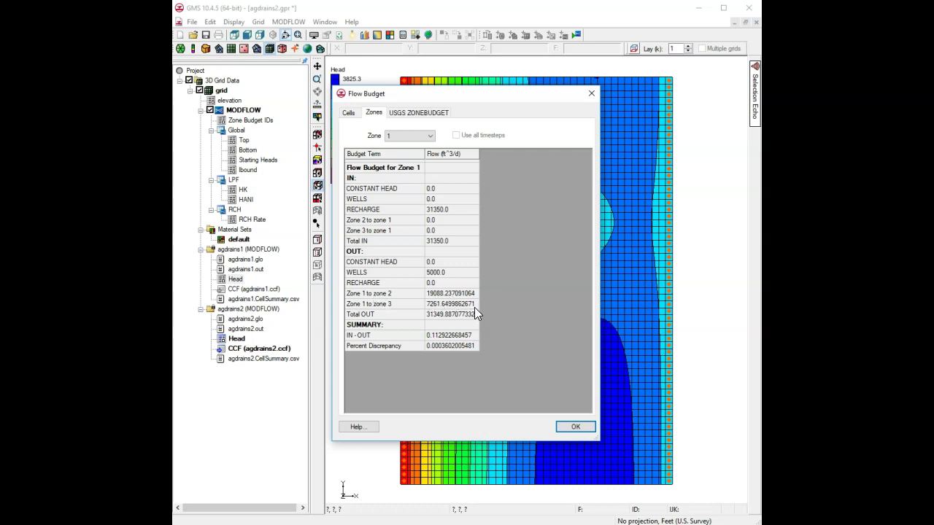
{"action": "left_click_drag", "start_coordinate": [463, 99], "coordinate": [543, 116]}
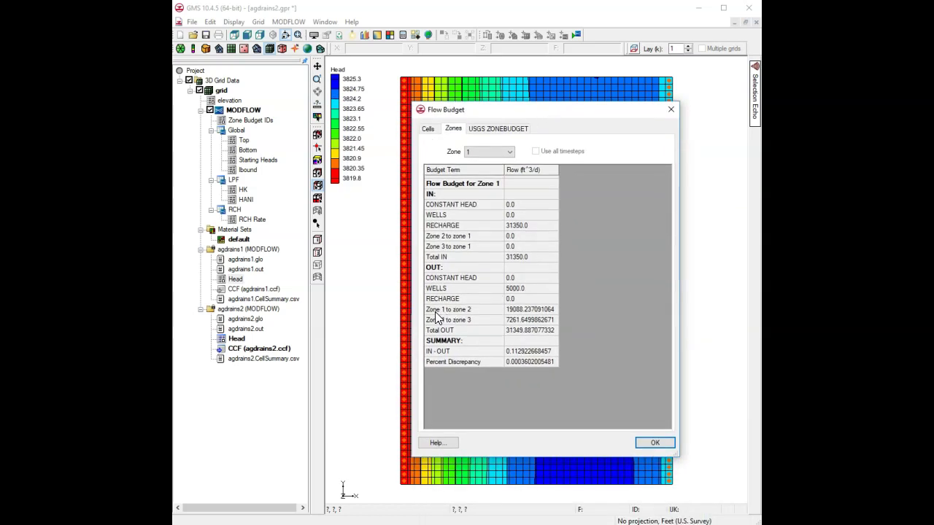
{"action": "left_click", "coordinate": [429, 130]}
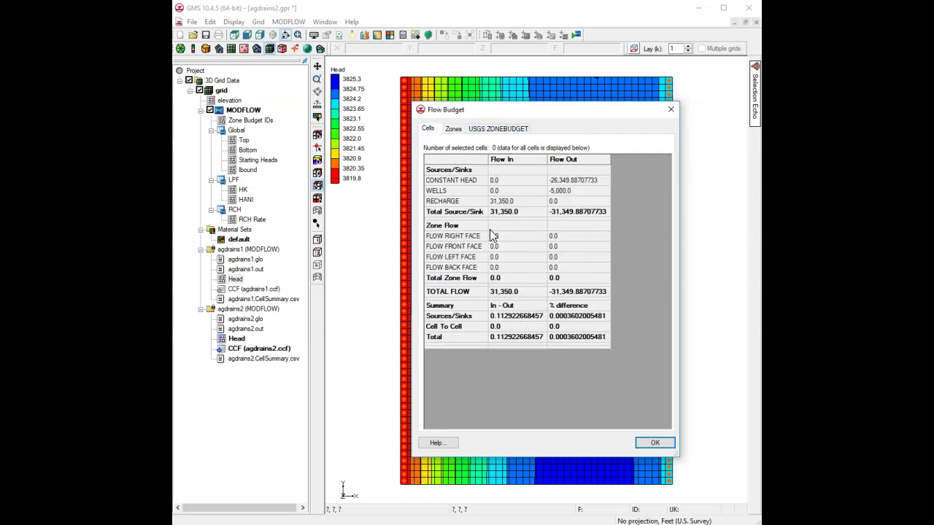
{"action": "left_click", "coordinate": [453, 130]}
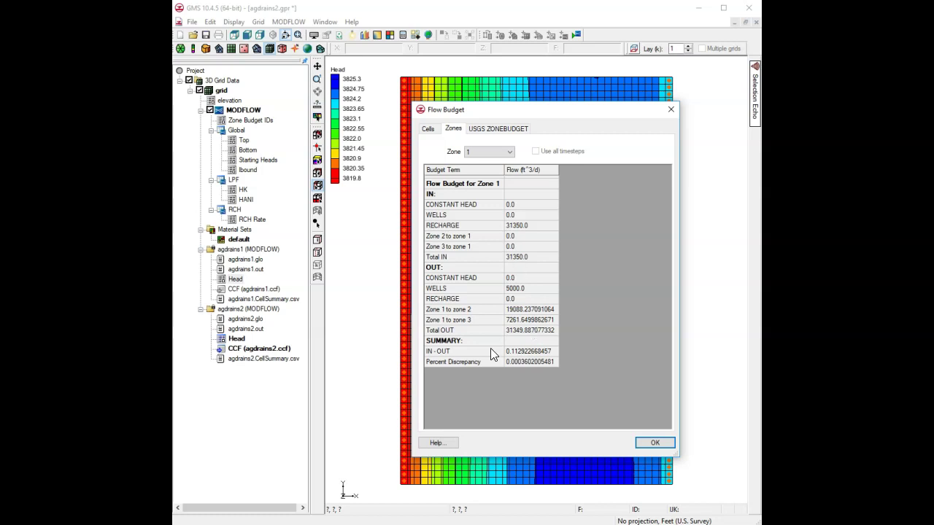
{"action": "left_click", "coordinate": [429, 130]}
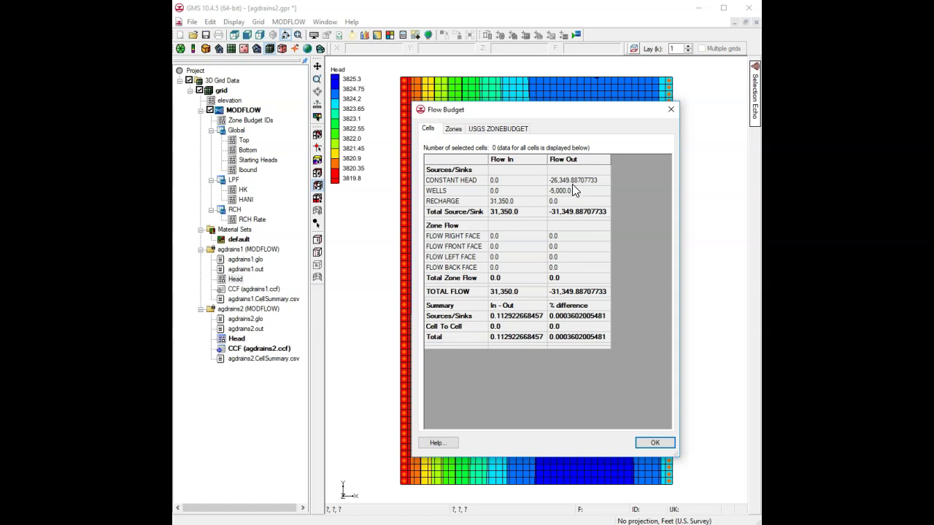
{"action": "left_click", "coordinate": [453, 130]}
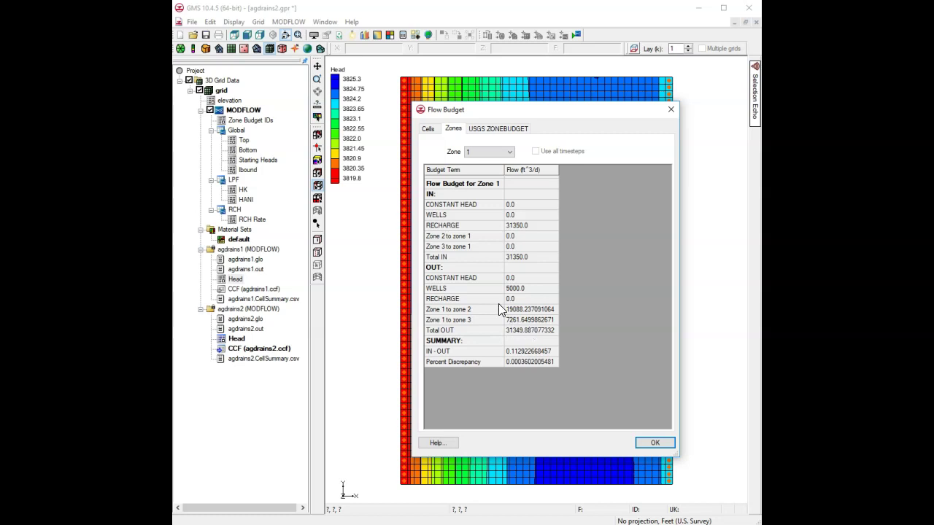
{"action": "left_click", "coordinate": [655, 444]}
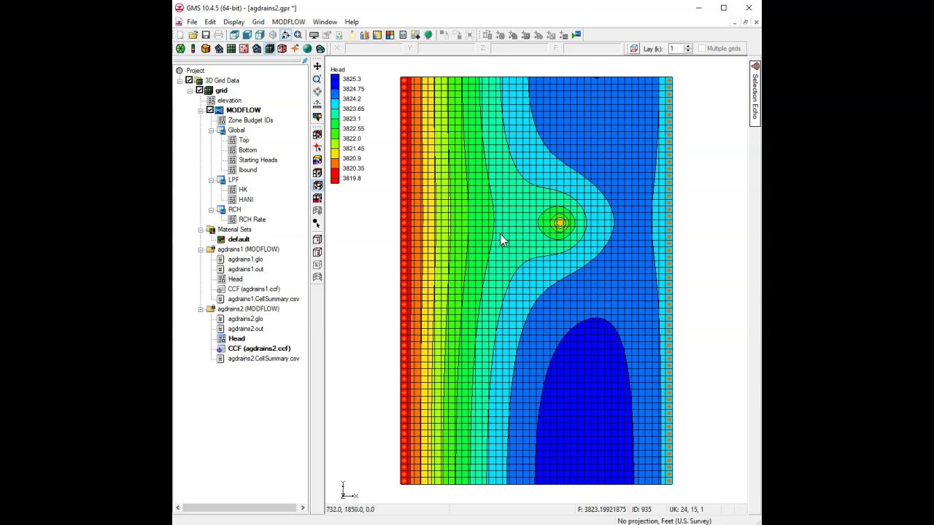
Select only the well cell and delete its well (WEL) boundary condition from the MODFLOW sources/sinks
{"action": "right_click", "coordinate": [560, 224]}
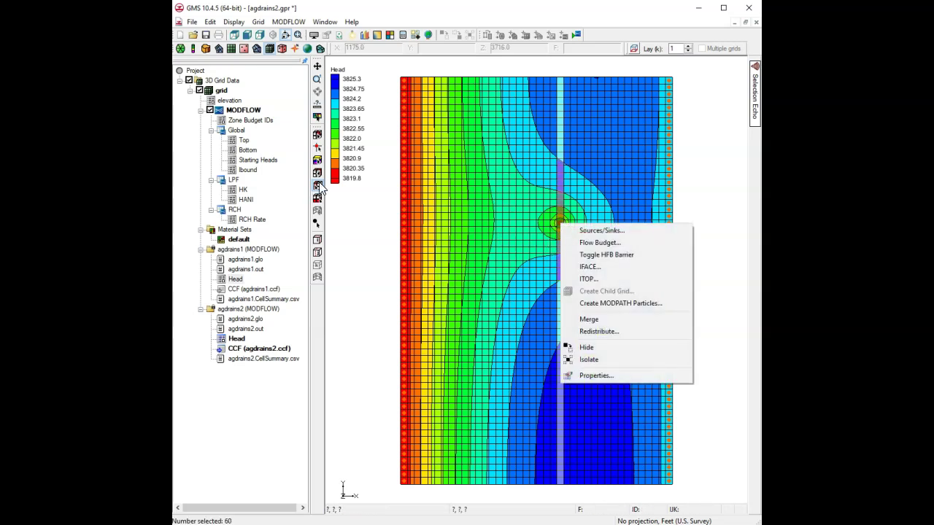
{"action": "left_click", "coordinate": [317, 137]}
{"action": "left_click", "coordinate": [321, 136]}
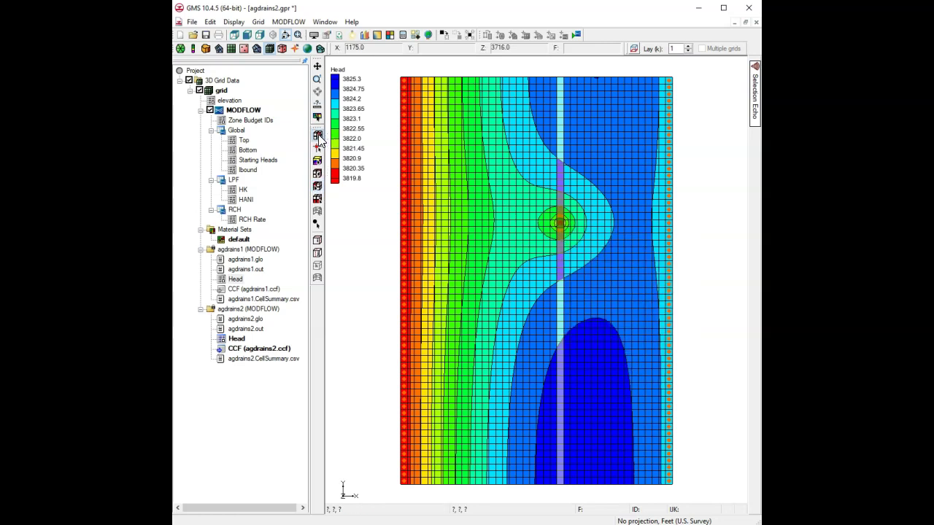
{"action": "left_click", "coordinate": [567, 216]}
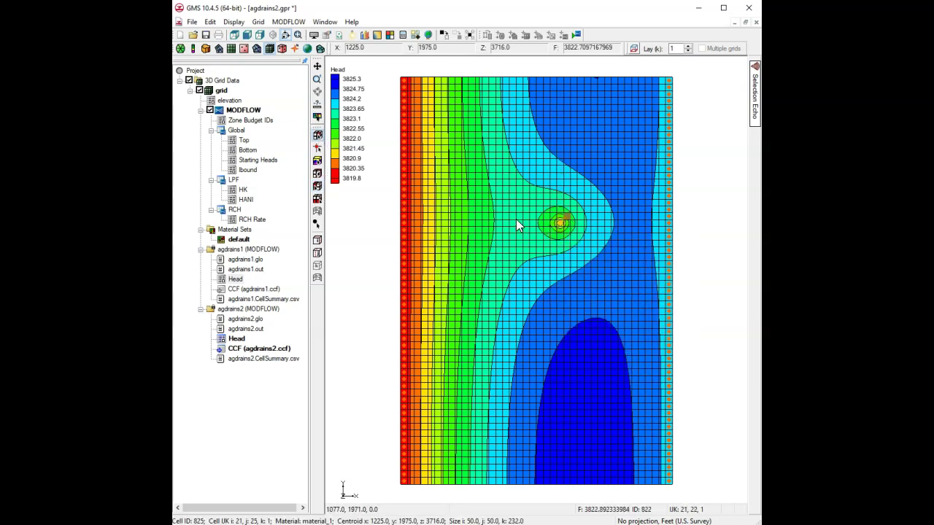
{"action": "right_click", "coordinate": [559, 223]}
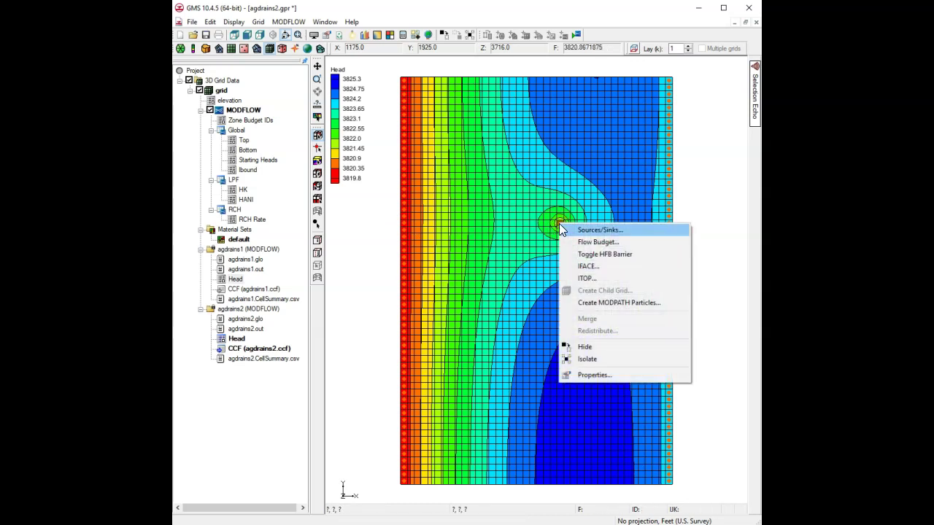
{"action": "left_click", "coordinate": [596, 231]}
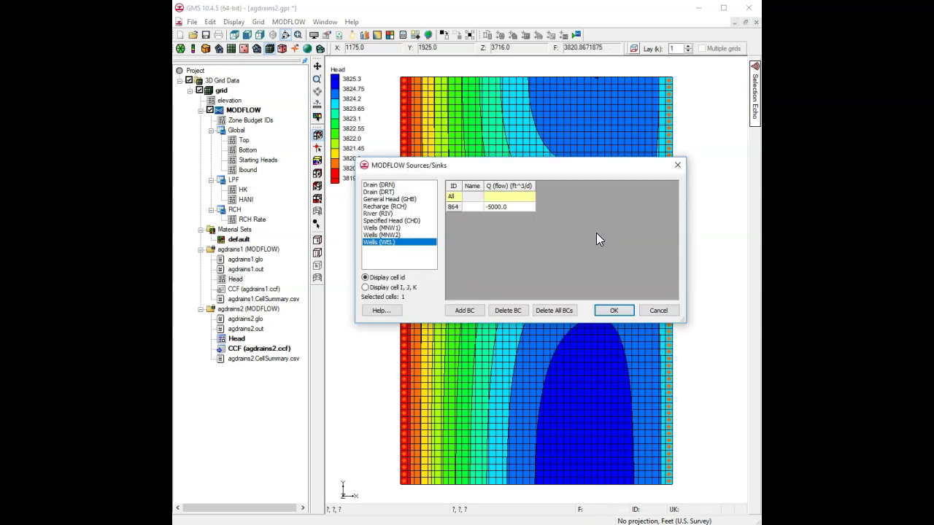
{"action": "left_click", "coordinate": [504, 208]}
{"action": "left_click", "coordinate": [496, 309]}
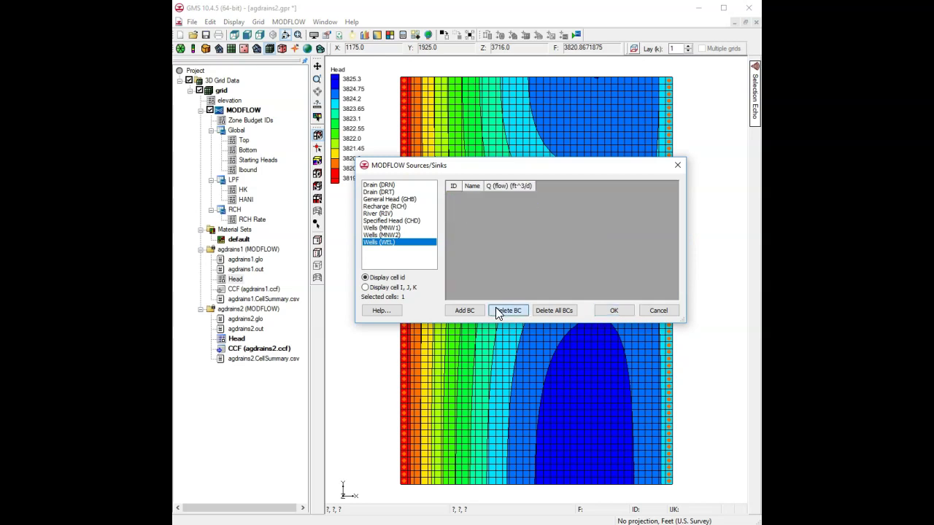
{"action": "left_click", "coordinate": [611, 310]}
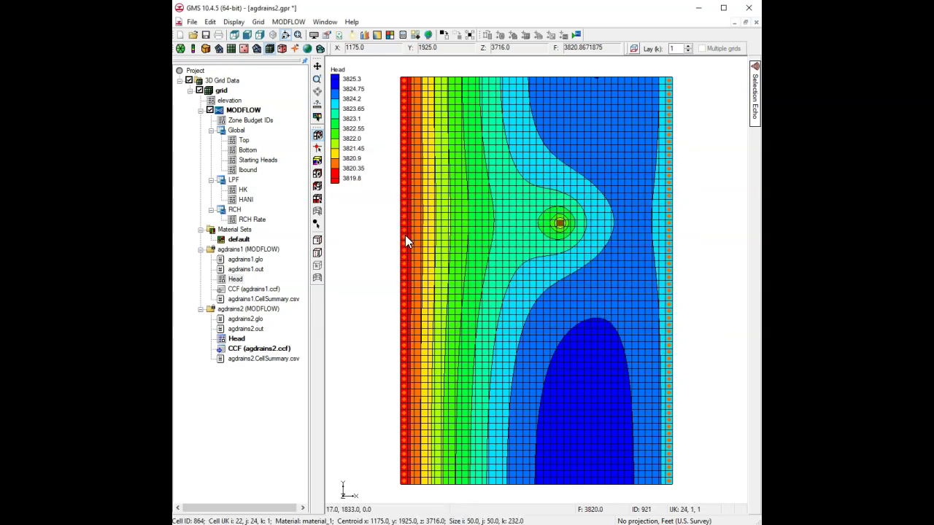
Save the project, rerun MODFLOW without the well, and read in the updated solution
{"action": "key", "text": "ctrl+s"}
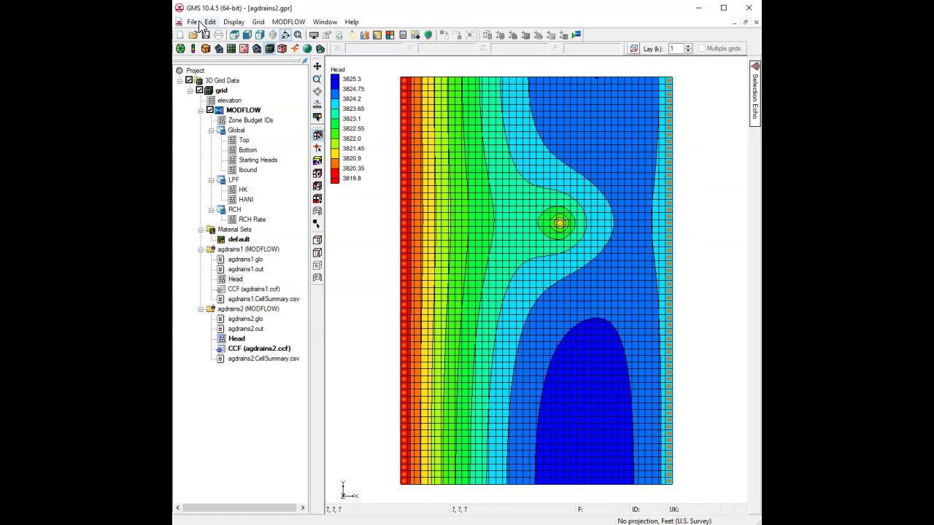
{"action": "left_click", "coordinate": [576, 35]}
{"action": "left_click", "coordinate": [588, 418]}
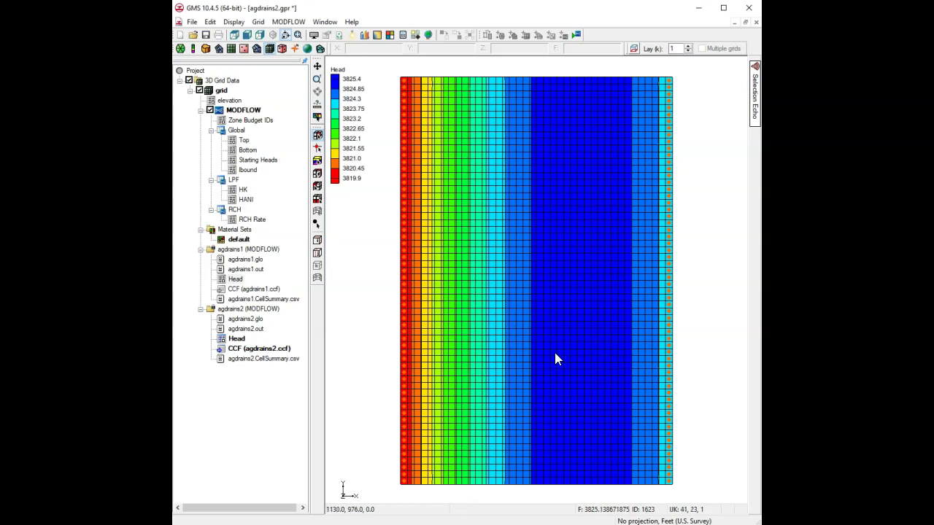
Examine the flow budget without the well, comparing zone 1's outflows to zones 2 and 3 with the all-cells constant head outflow
{"action": "left_click", "coordinate": [291, 23]}
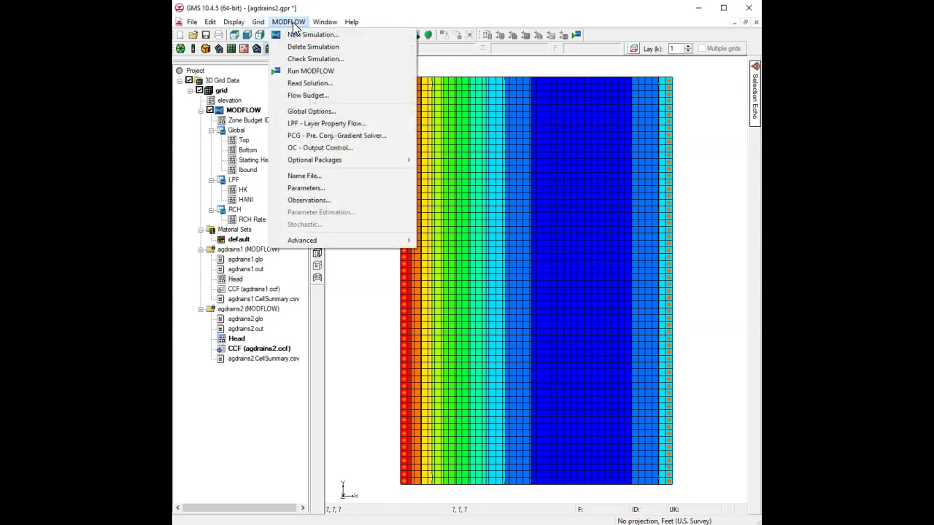
{"action": "left_click", "coordinate": [308, 94]}
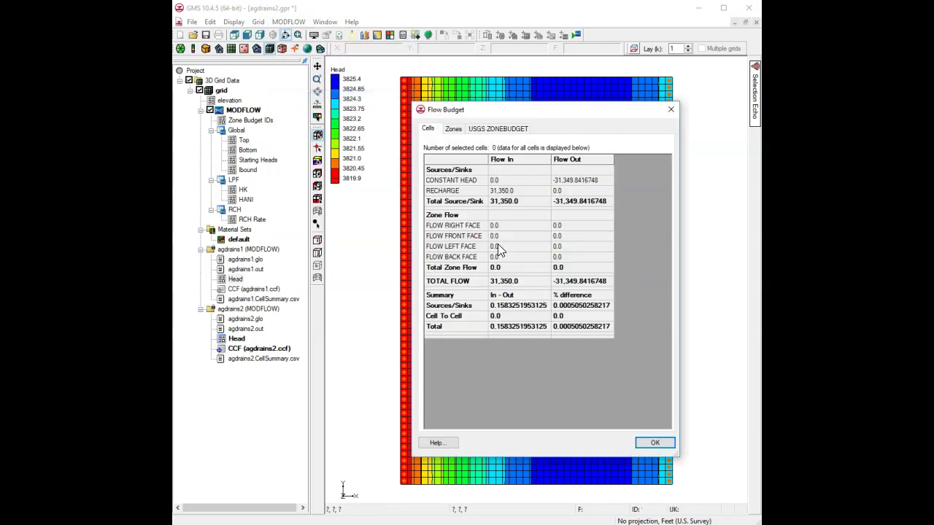
{"action": "left_click", "coordinate": [453, 131]}
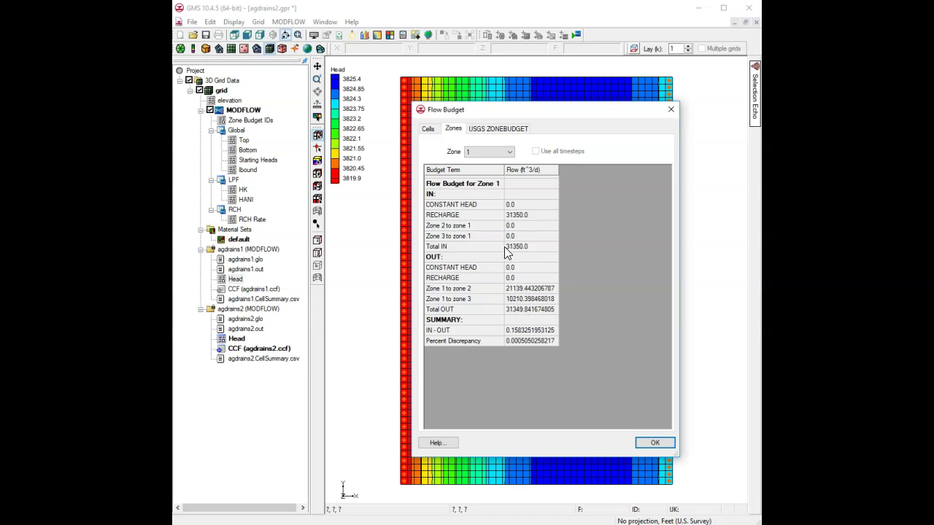
{"action": "left_click", "coordinate": [430, 129]}
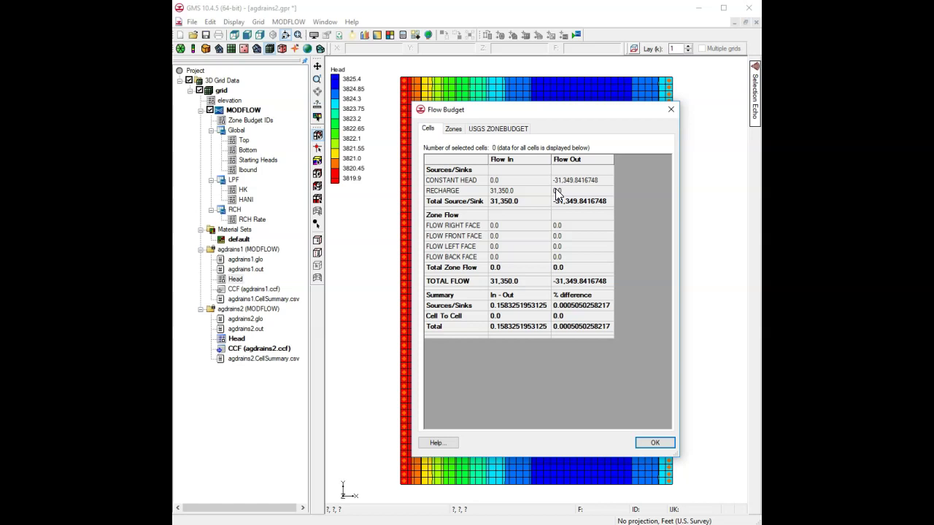
{"action": "left_click", "coordinate": [457, 130]}
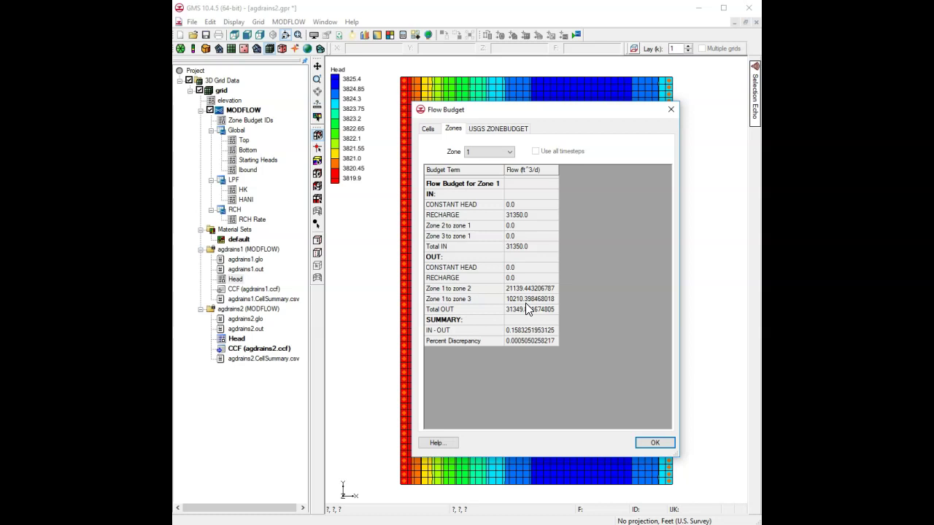
{"action": "left_click", "coordinate": [653, 444]}
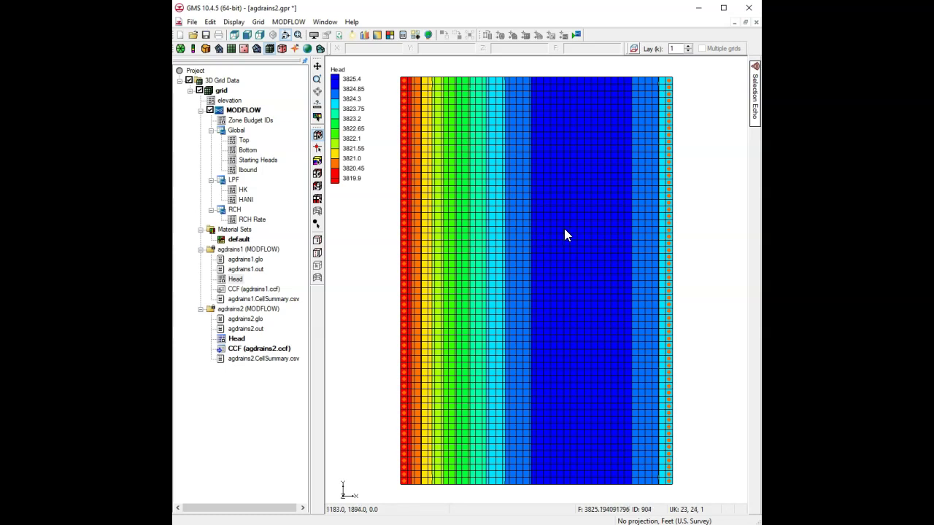
Turn off the display of cell edges for the 3D grid
{"action": "left_click", "coordinate": [314, 36]}
{"action": "left_click", "coordinate": [422, 172]}
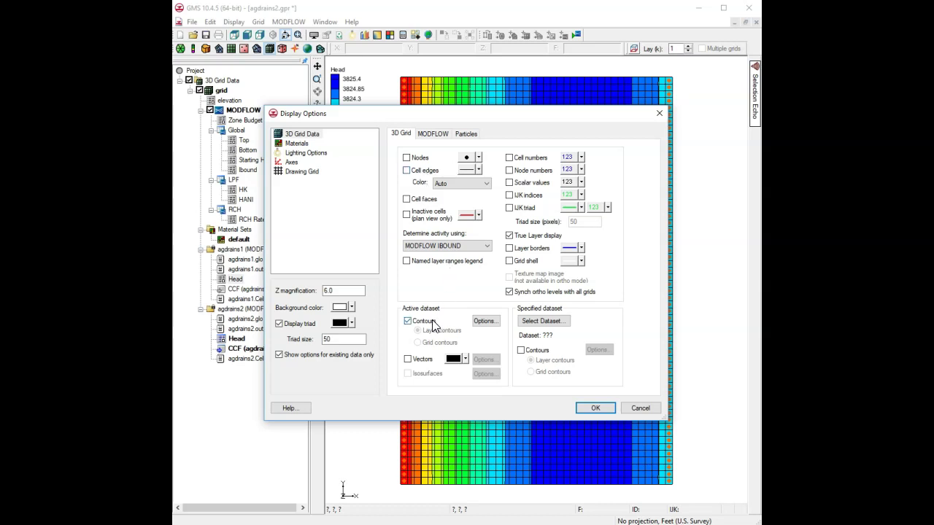
{"action": "left_click", "coordinate": [594, 408]}
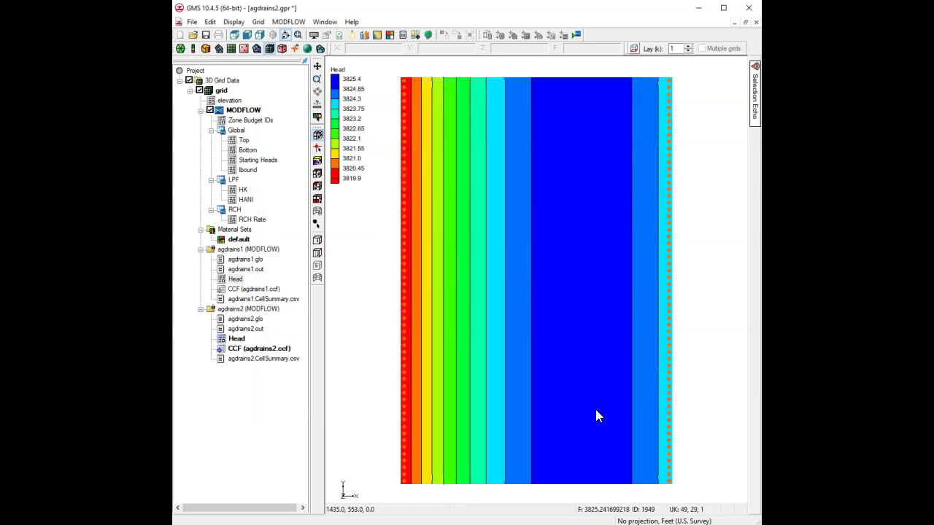
Change the contour method of the Head dataset to Linear
{"action": "left_click", "coordinate": [390, 36]}
{"action": "left_click", "coordinate": [615, 376]}
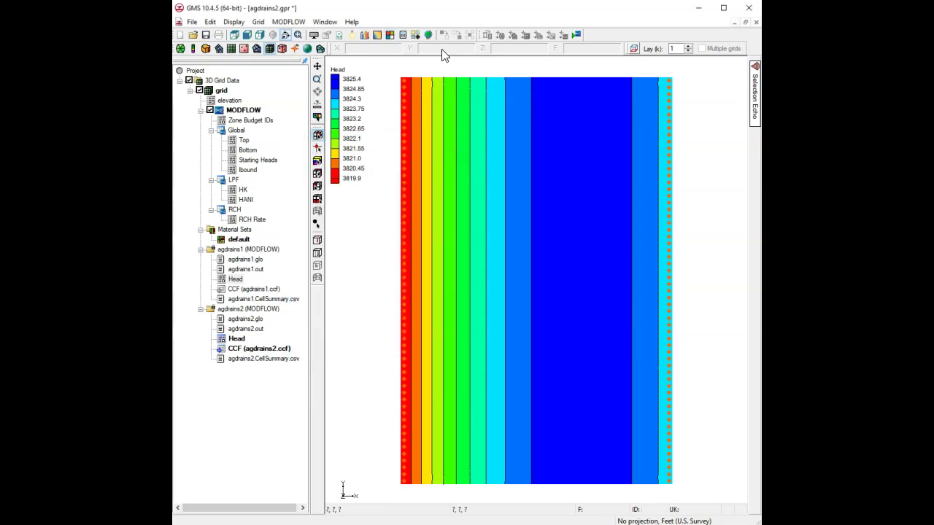
{"action": "left_click", "coordinate": [379, 35]}
{"action": "left_click", "coordinate": [395, 176]}
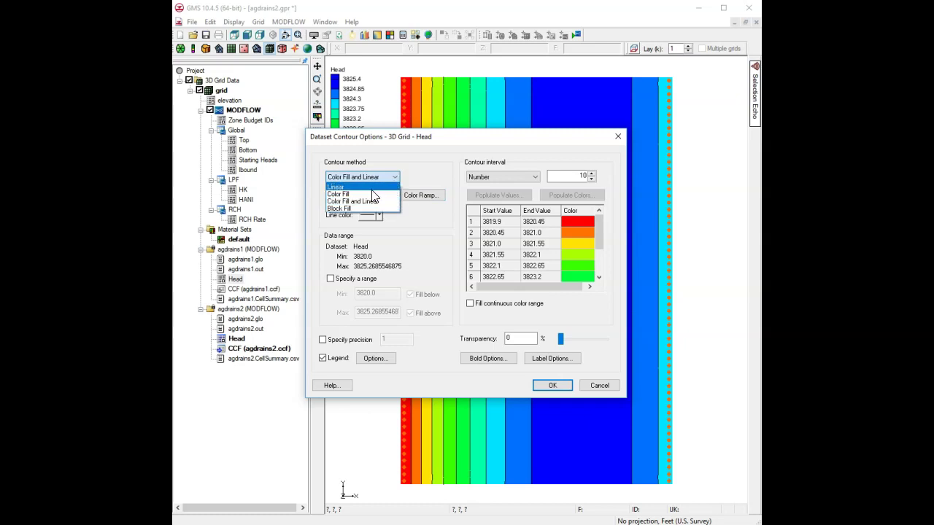
{"action": "left_click", "coordinate": [365, 188]}
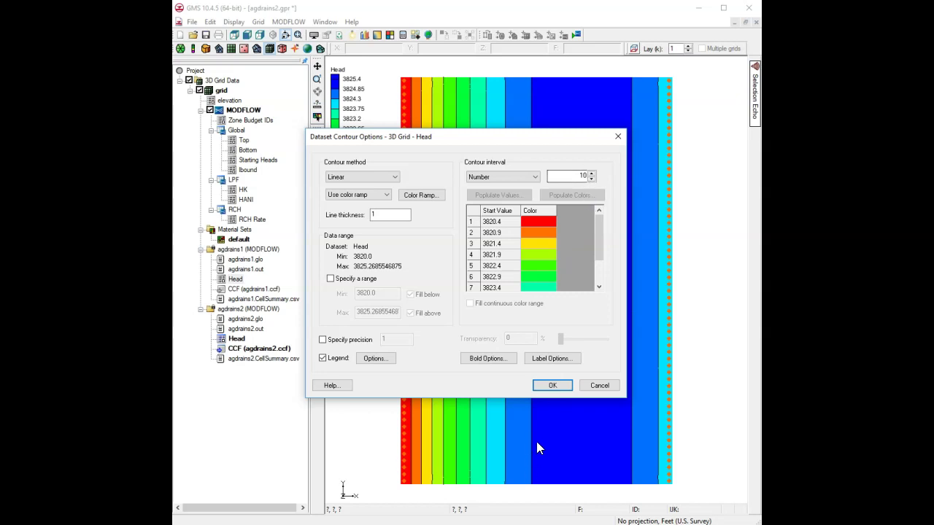
{"action": "left_click", "coordinate": [548, 388]}
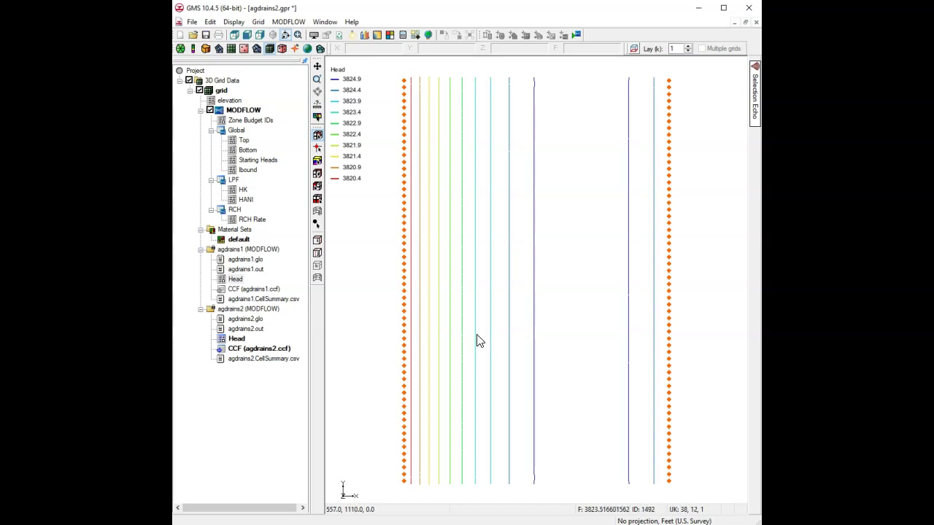
Set the head contours to a specified interval of 0.5
{"action": "left_click", "coordinate": [377, 35]}
{"action": "left_click", "coordinate": [528, 181]}
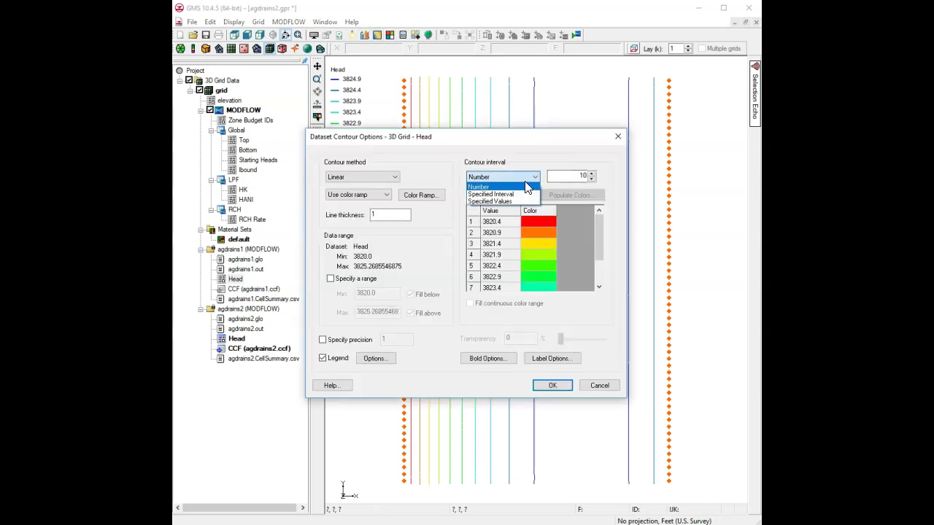
{"action": "left_click", "coordinate": [514, 195]}
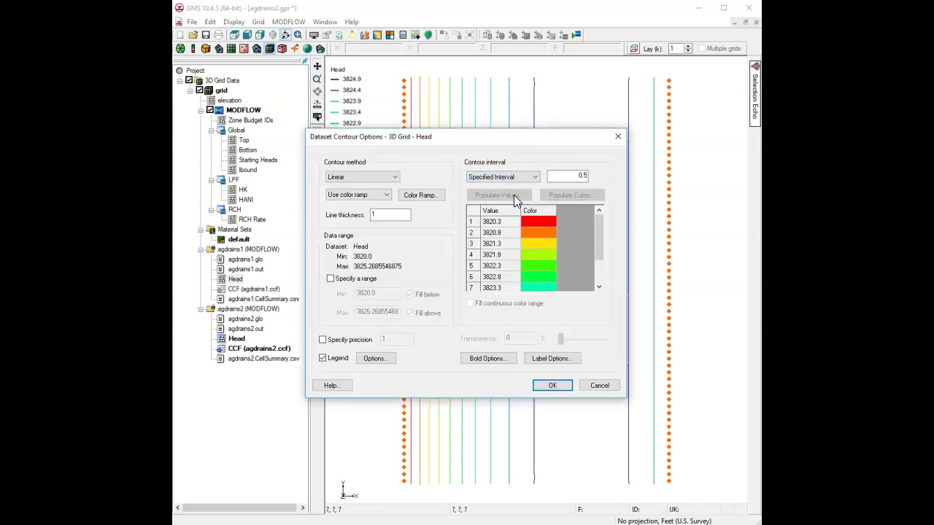
{"action": "left_click", "coordinate": [552, 387]}
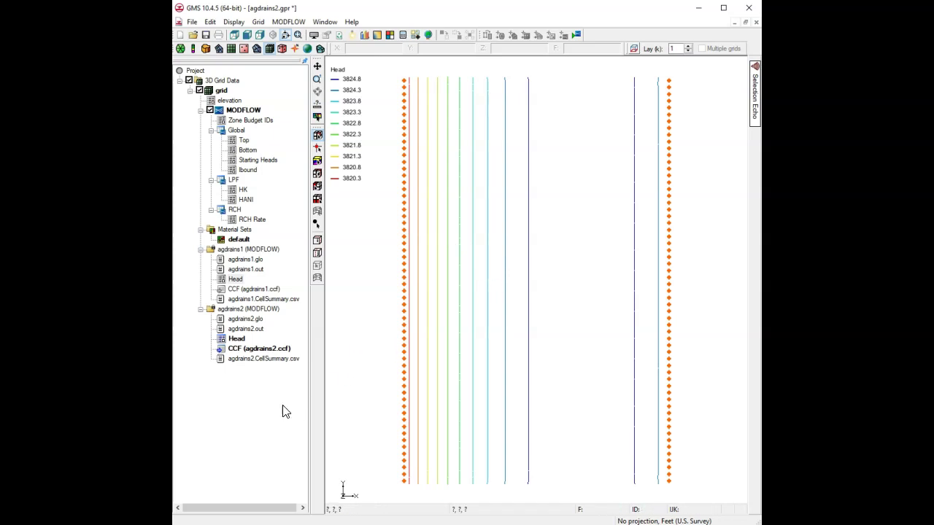
{"action": "right_click", "coordinate": [243, 397]}
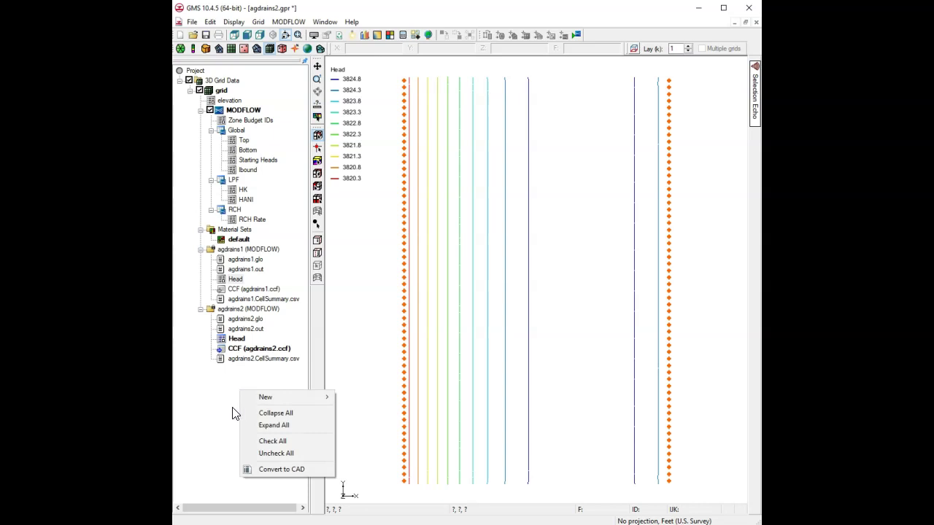
{"action": "left_click", "coordinate": [277, 470]}
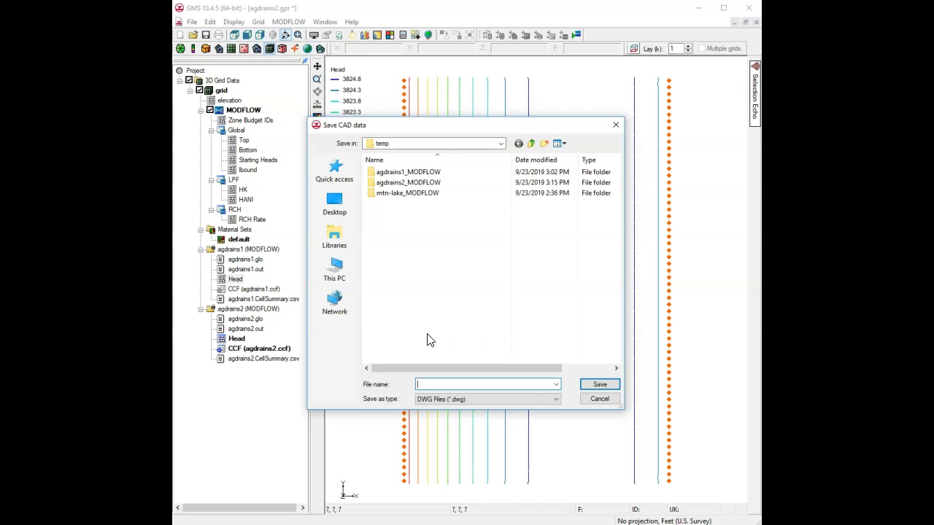
{"action": "left_click", "coordinate": [602, 403]}
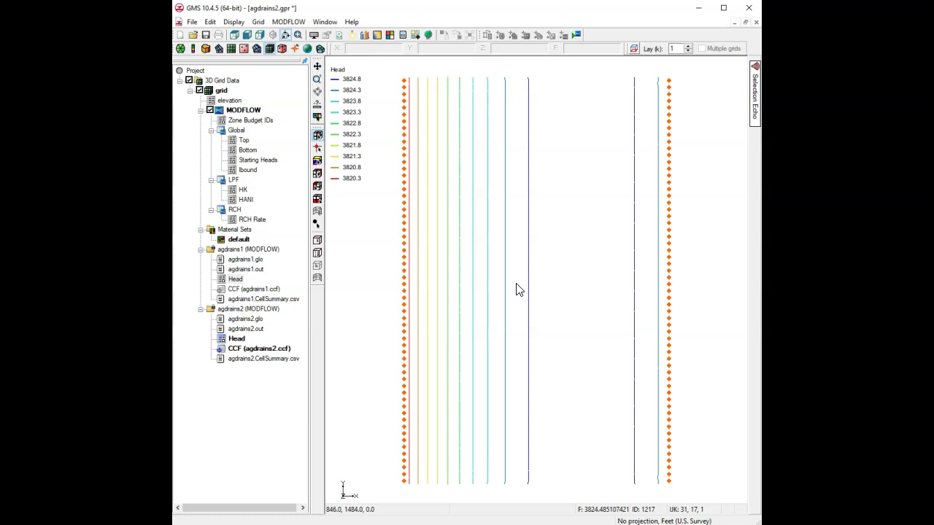
Convert the displayed head contours to CAD data and save them as a DWG file named orig_contours
{"action": "right_click", "coordinate": [235, 418]}
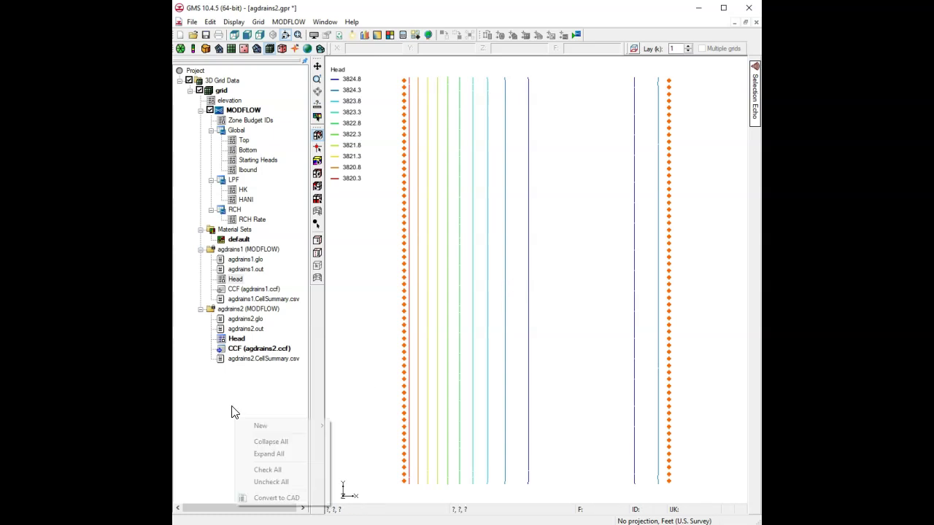
{"action": "left_click", "coordinate": [277, 498]}
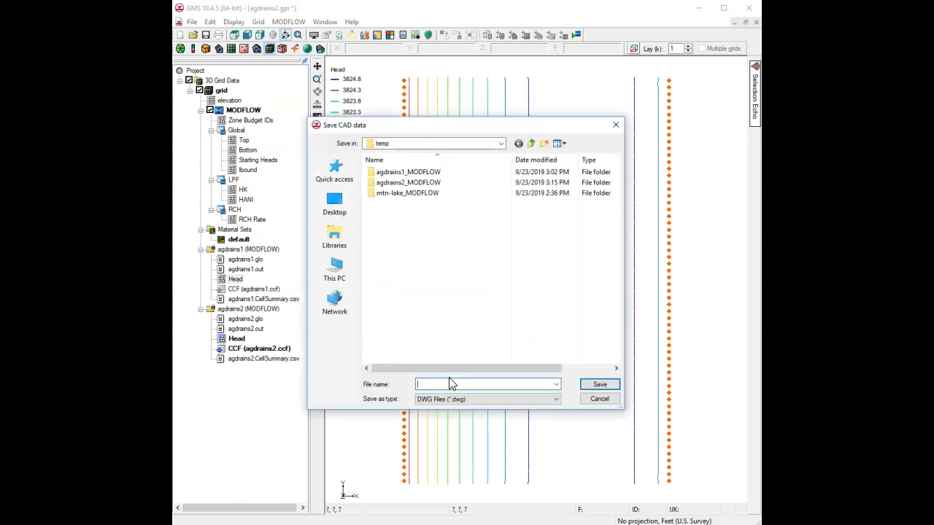
{"action": "type", "text": "orig_contours"}
{"action": "left_click", "coordinate": [592, 387]}
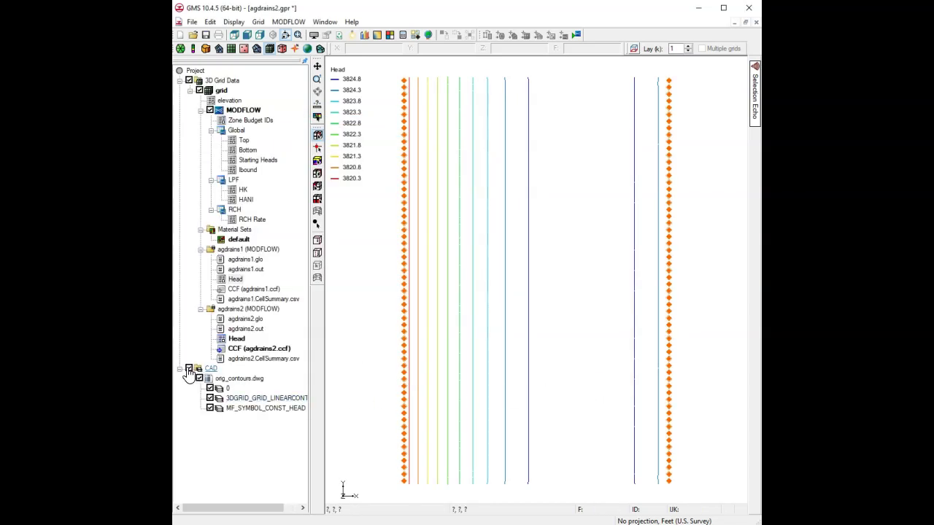
Hide the 3D grid data and toggle the CAD layer's visibility to check the exported contours, leaving both shown
{"action": "left_click", "coordinate": [189, 80]}
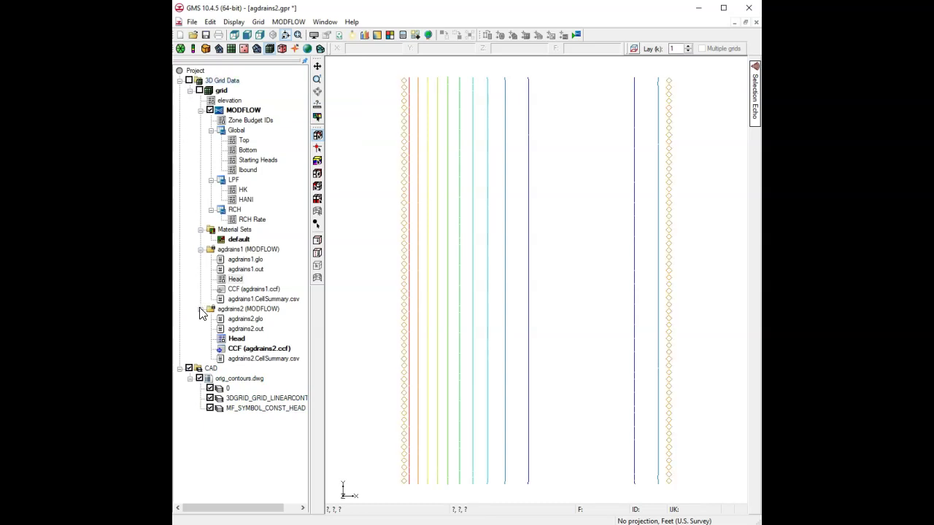
{"action": "left_click", "coordinate": [189, 369]}
{"action": "left_click", "coordinate": [189, 368]}
{"action": "left_click", "coordinate": [189, 368]}
{"action": "left_click", "coordinate": [189, 369]}
{"action": "left_click", "coordinate": [189, 369]}
{"action": "left_click", "coordinate": [189, 369]}
{"action": "left_click", "coordinate": [189, 81]}
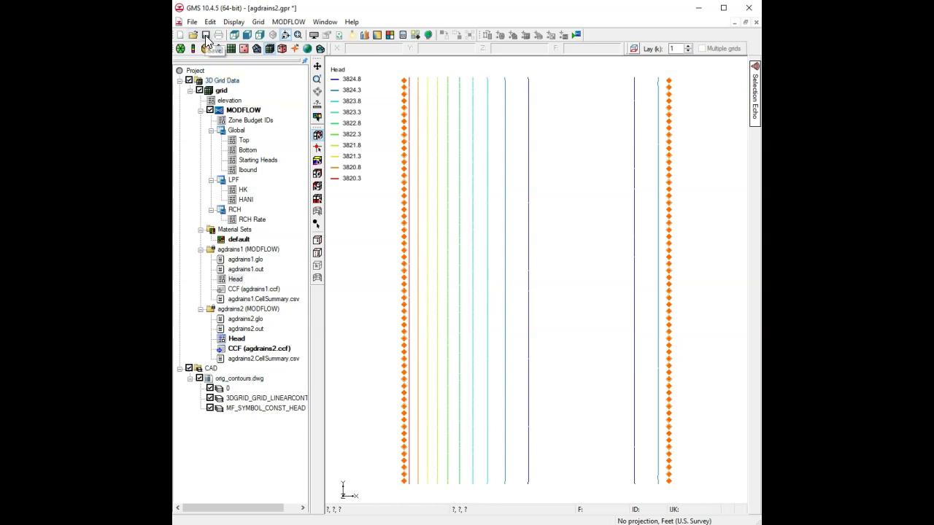
Turn the 3D grid's cell edges back on and save the project
{"action": "left_click", "coordinate": [312, 35]}
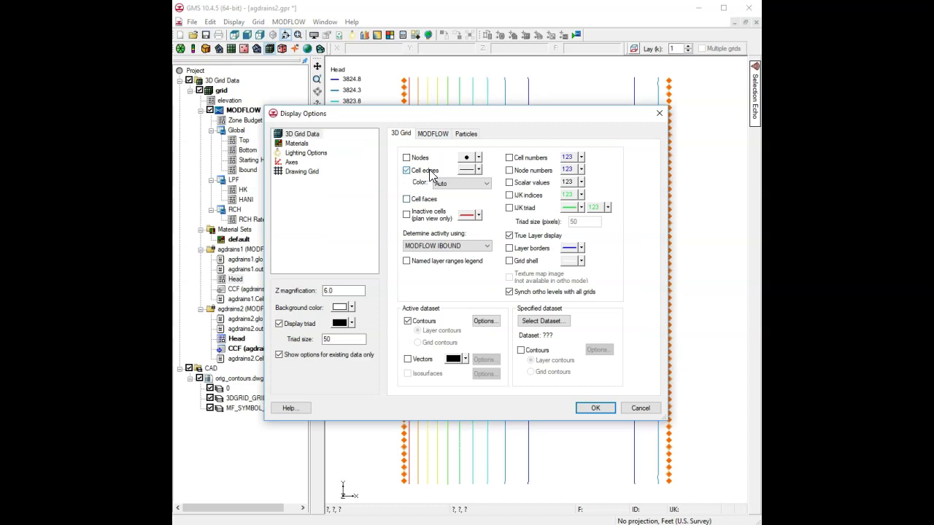
{"action": "left_click", "coordinate": [592, 410]}
{"action": "left_click", "coordinate": [205, 35]}
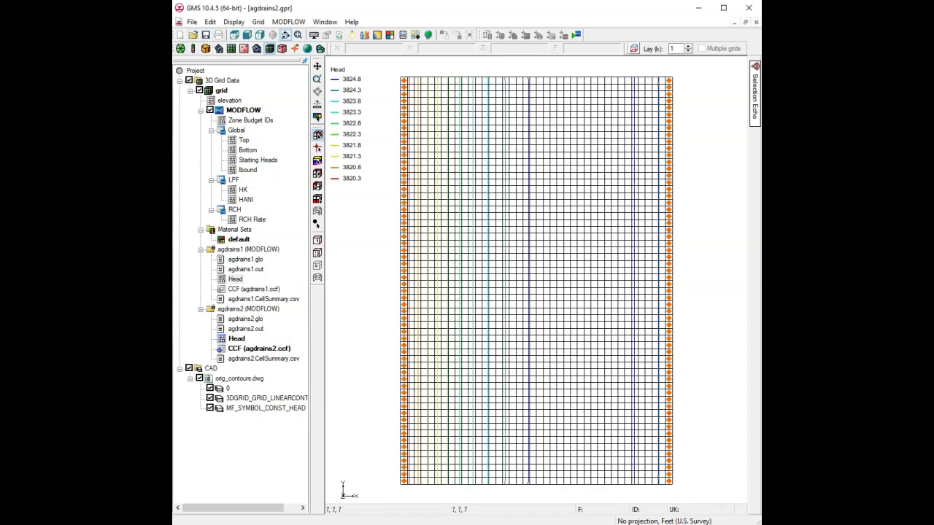
Read the exercise instructions in the browser about rebuilding the model with a multi-layer grid, and return to GMS
{"action": "key", "text": "alt+Tab"}
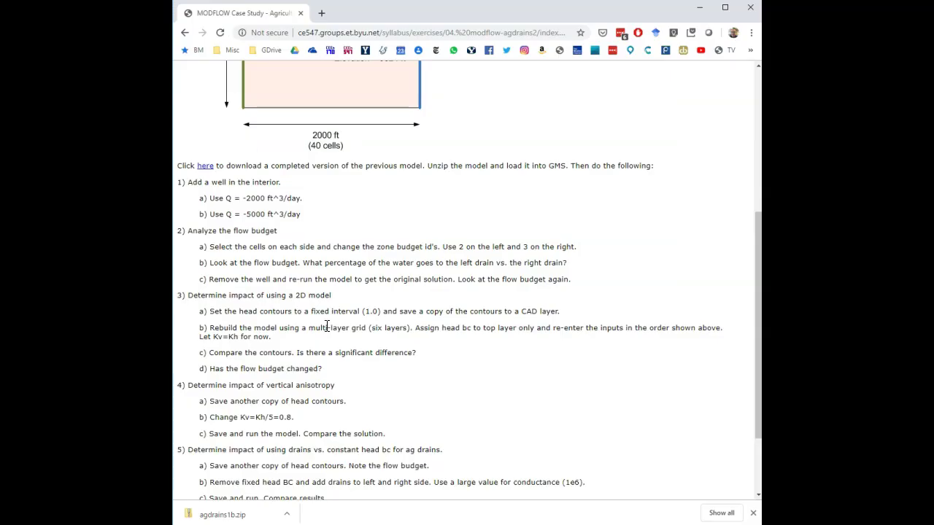
{"action": "scroll", "coordinate": [327, 328], "scroll_direction": "down", "scroll_amount": 1}
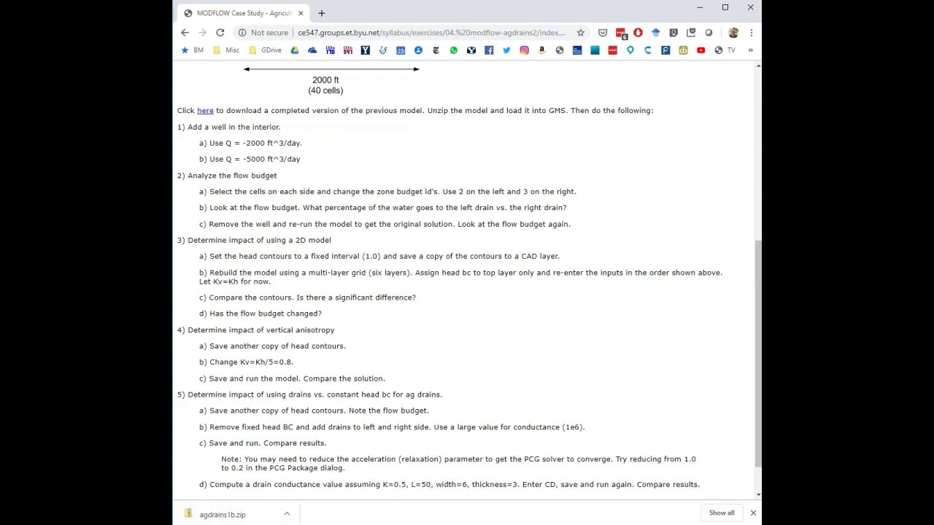
{"action": "key", "text": "alt+Tab"}
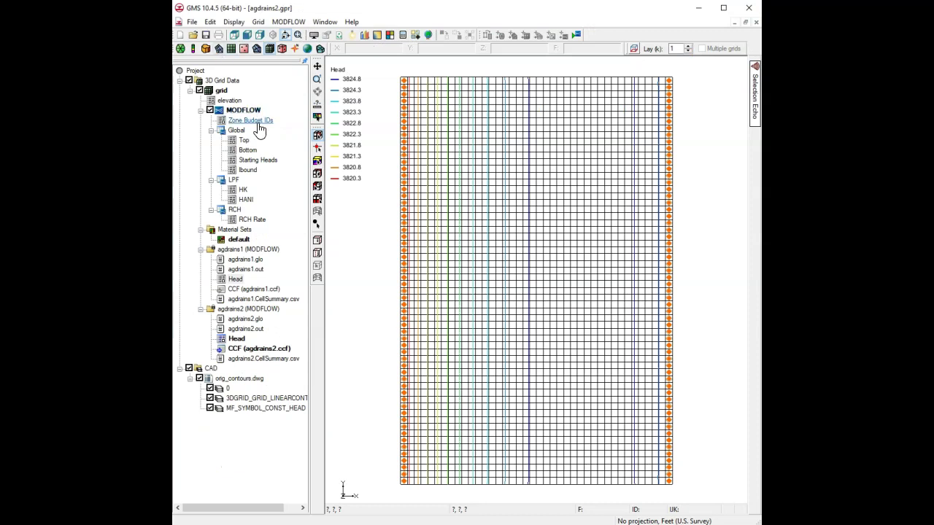
Start creating a new 3D grid, agreeing to delete the existing grid and all current MODFLOW and MODPATH data
{"action": "left_click", "coordinate": [258, 22]}
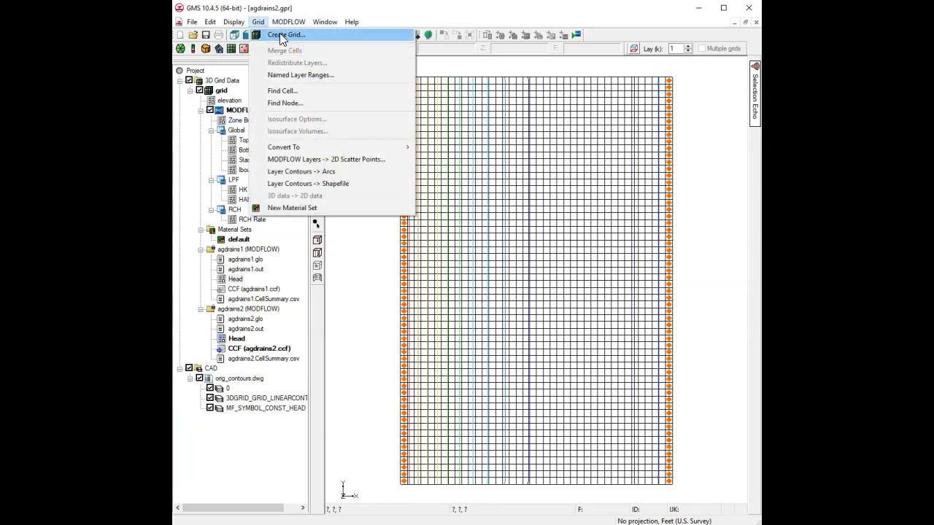
{"action": "left_click", "coordinate": [281, 35]}
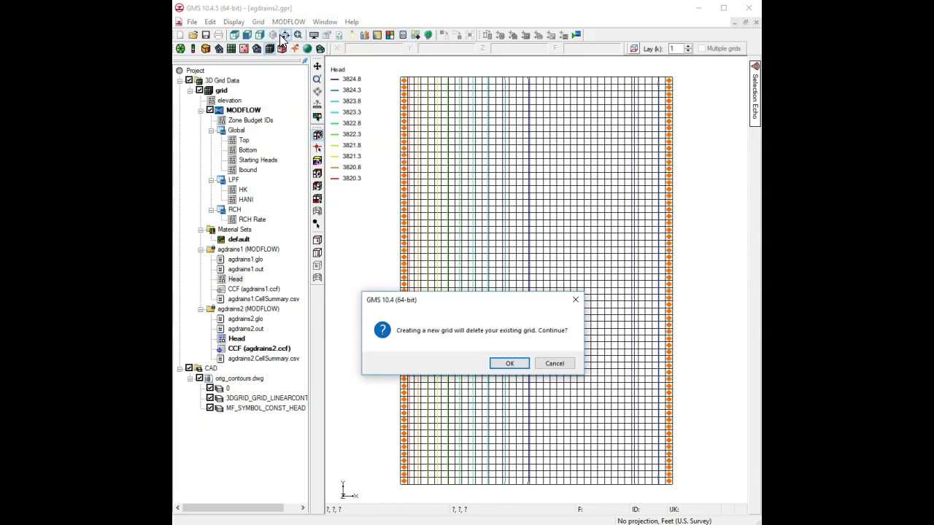
{"action": "left_click", "coordinate": [508, 365]}
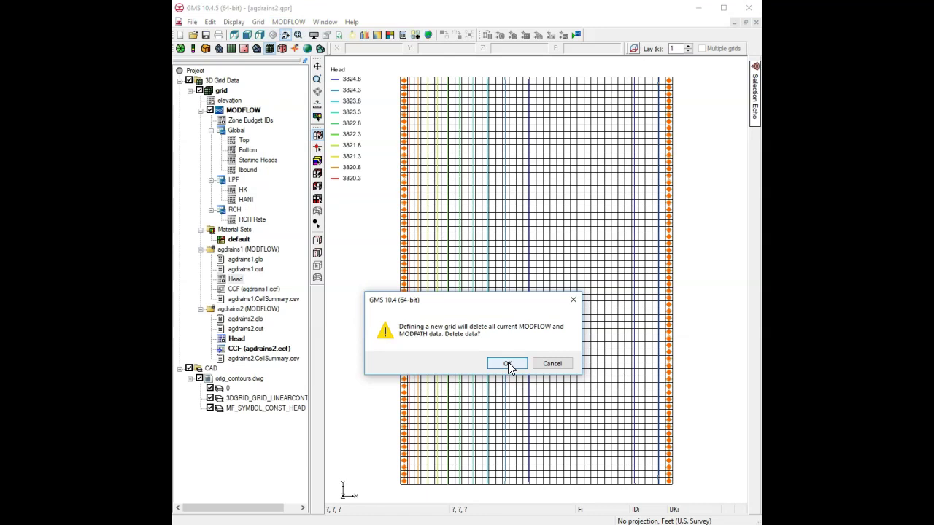
{"action": "left_click", "coordinate": [509, 365]}
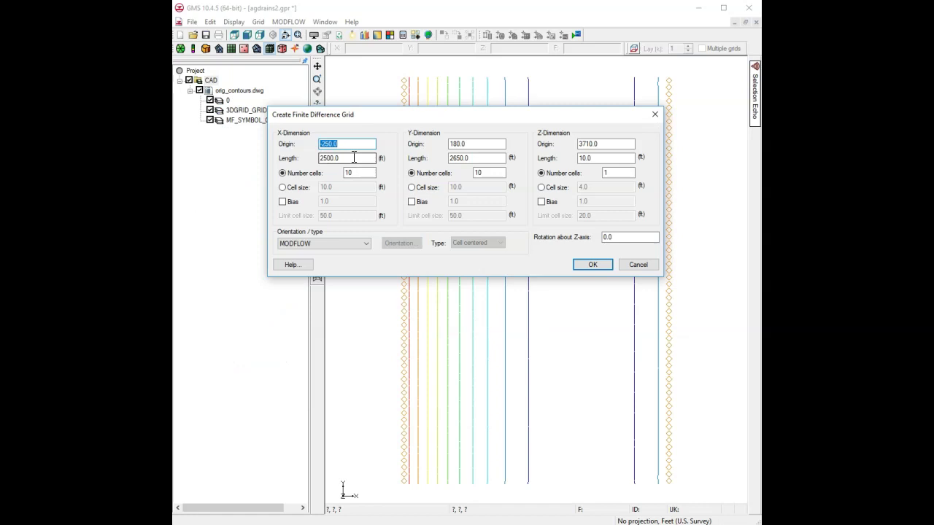
Set the new grid's X and Y origins to 0, lengths to 2000 and 3000 ft, and cell counts to 40 and 60
{"action": "type", "text": "0"}
{"action": "double_click", "coordinate": [343, 158]}
{"action": "type", "text": "2000"}
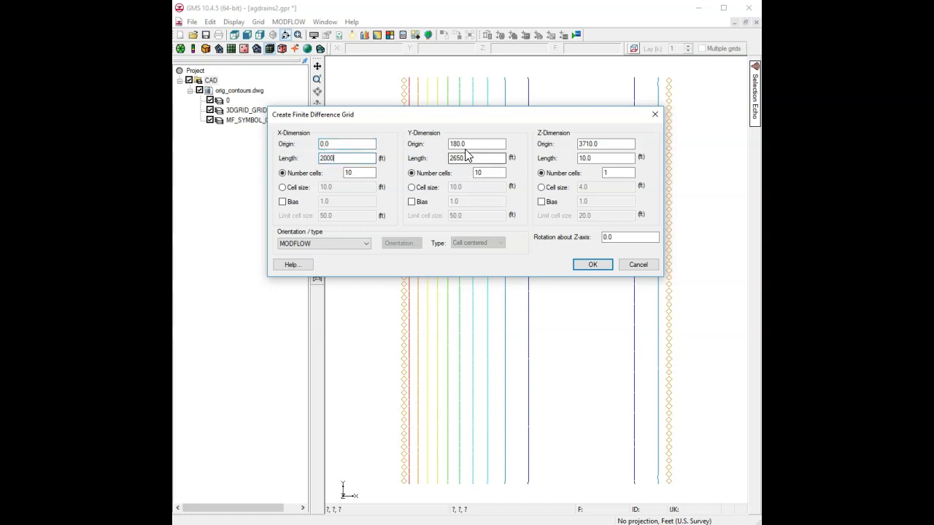
{"action": "left_click_drag", "start_coordinate": [469, 143], "coordinate": [446, 143]}
{"action": "type", "text": "0"}
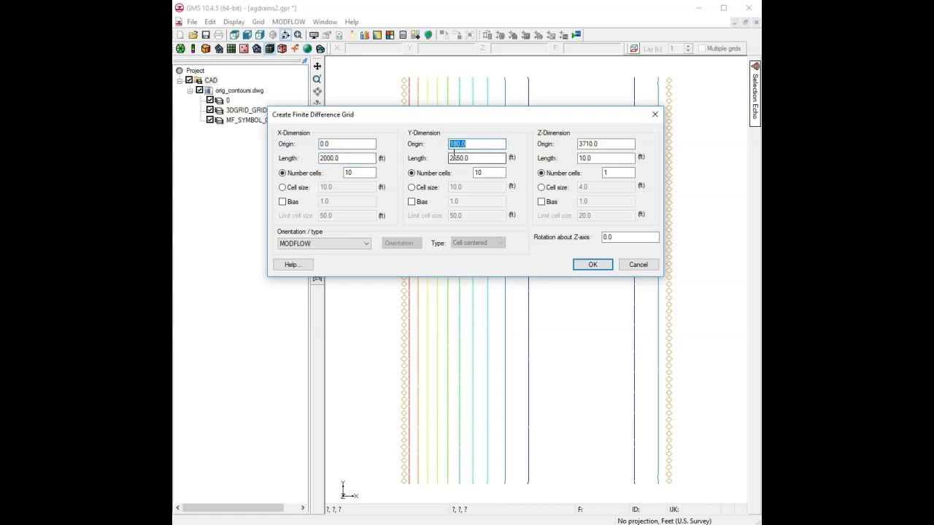
{"action": "key", "text": "Tab"}
{"action": "type", "text": "300"}
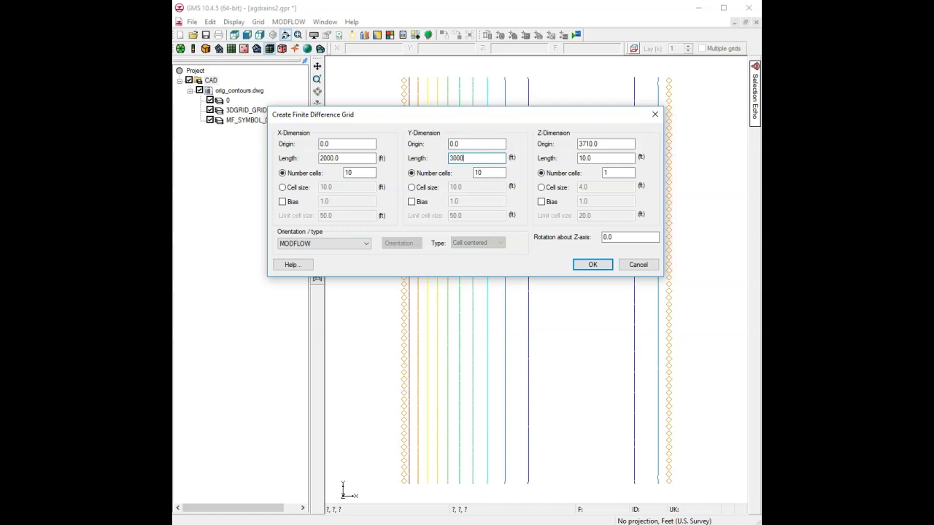
{"action": "type", "text": "0"}
{"action": "left_click_drag", "start_coordinate": [357, 175], "coordinate": [318, 179]}
{"action": "type", "text": "40"}
{"action": "left_click_drag", "start_coordinate": [487, 173], "coordinate": [459, 175]}
Set the grid's Z origin to 3600, Z length to 232 ft and 6 cells, and create the grid
{"action": "left_click_drag", "start_coordinate": [612, 144], "coordinate": [548, 146]}
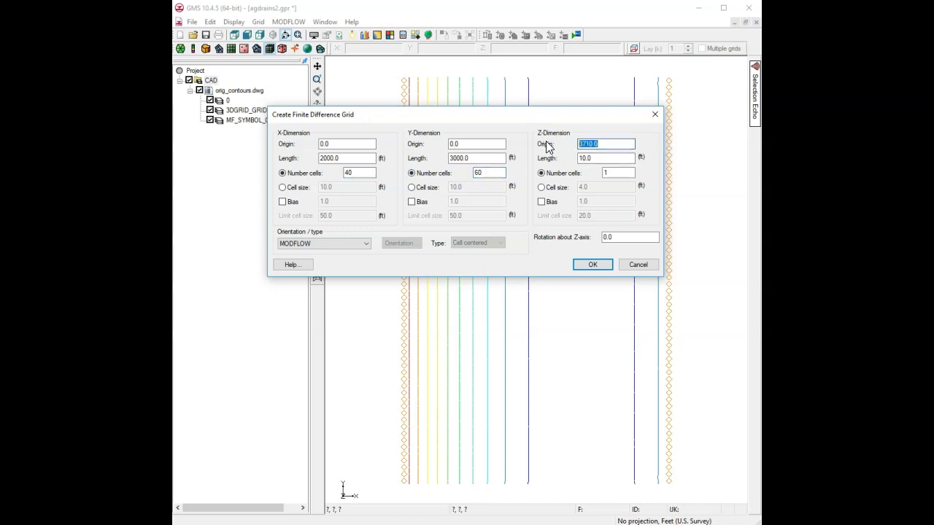
{"action": "type", "text": "3600"}
{"action": "key", "text": "Tab"}
{"action": "type", "text": "2"}
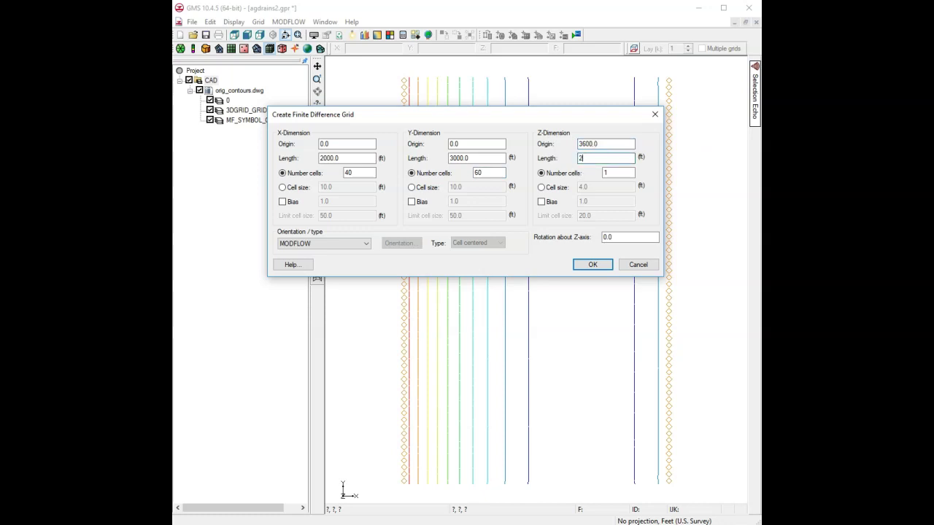
{"action": "type", "text": "32"}
{"action": "key", "text": "Tab"}
{"action": "type", "text": "6"}
{"action": "left_click", "coordinate": [592, 264]}
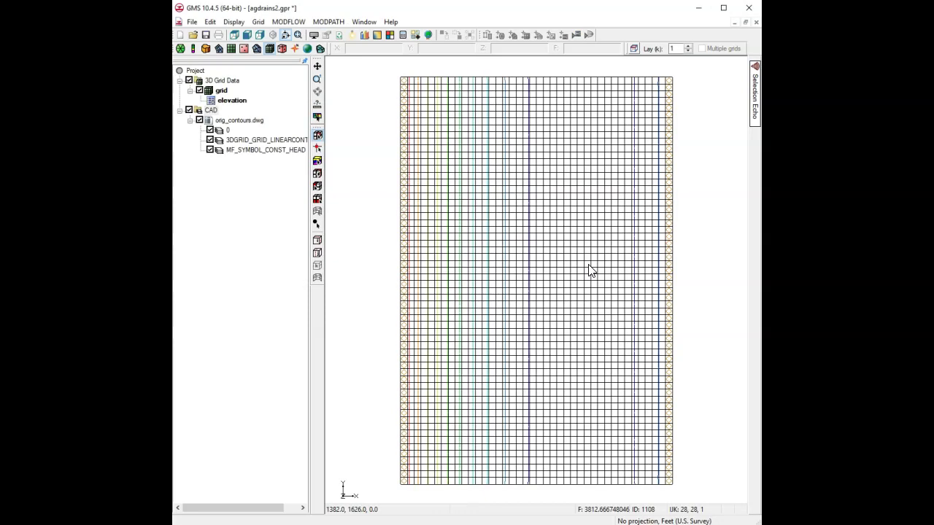
Hide the CAD data and turn off the 3D grid's active dataset contours in front view
{"action": "left_click", "coordinate": [189, 109]}
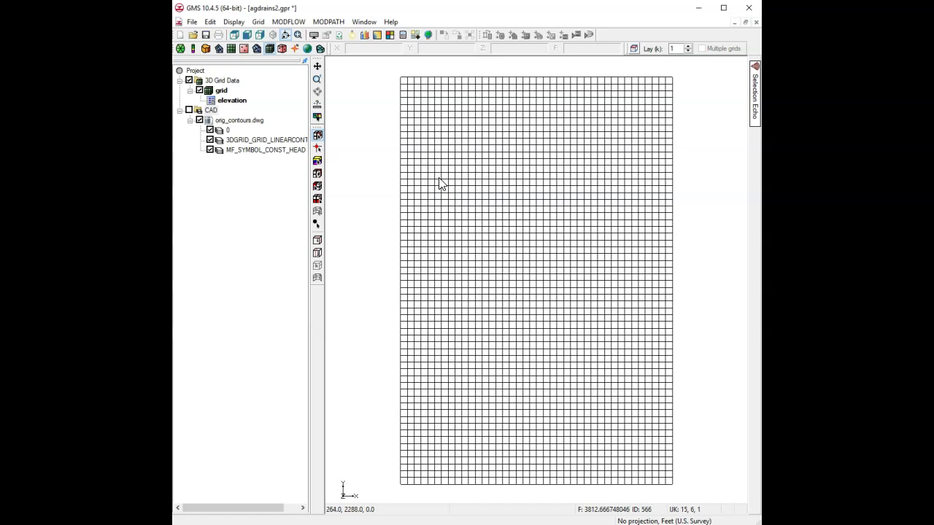
{"action": "left_click", "coordinate": [247, 35]}
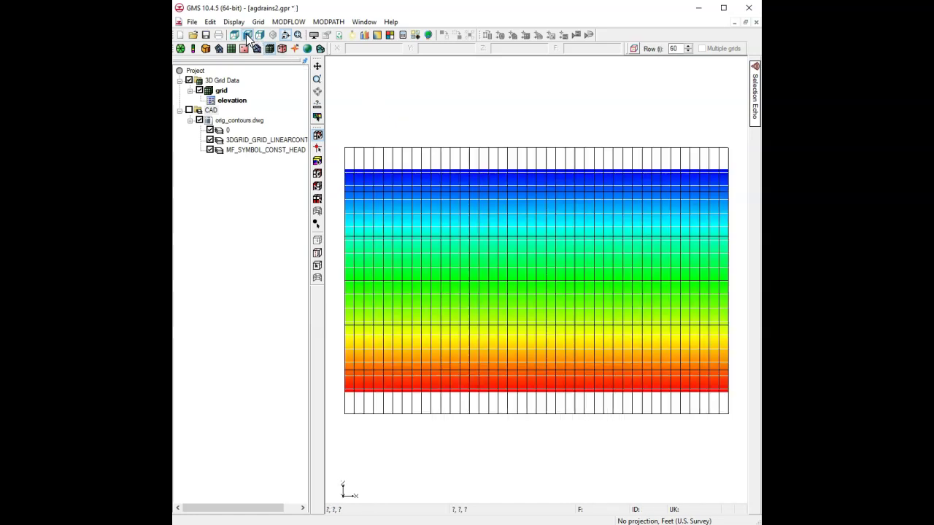
{"action": "left_click", "coordinate": [314, 35]}
{"action": "left_click", "coordinate": [407, 321]}
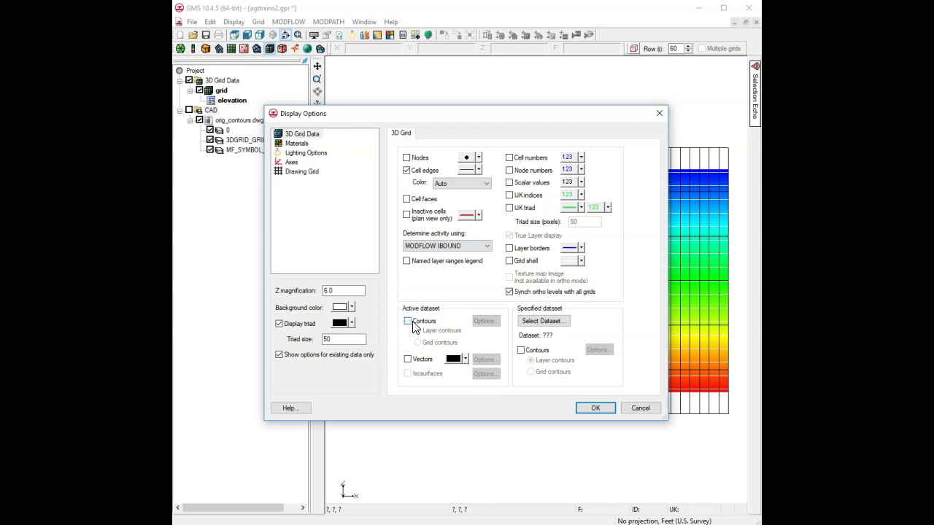
{"action": "left_click", "coordinate": [591, 408]}
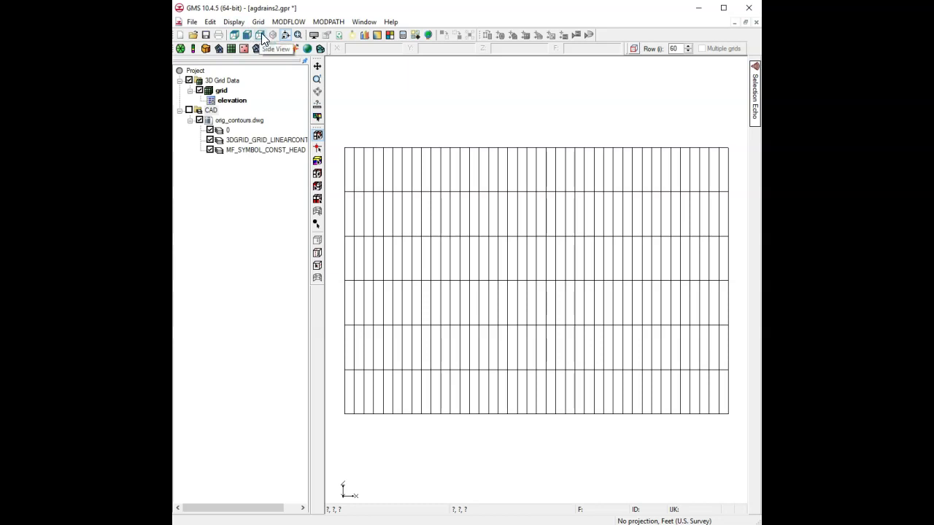
Reduce the display's Z magnification while viewing the grid obliquely in 3D, and return to plan view
{"action": "left_click", "coordinate": [285, 35]}
{"action": "left_click_drag", "start_coordinate": [402, 175], "coordinate": [501, 250]}
{"action": "left_click", "coordinate": [388, 154]}
{"action": "left_click", "coordinate": [318, 91]}
{"action": "left_click_drag", "start_coordinate": [528, 345], "coordinate": [500, 319]}
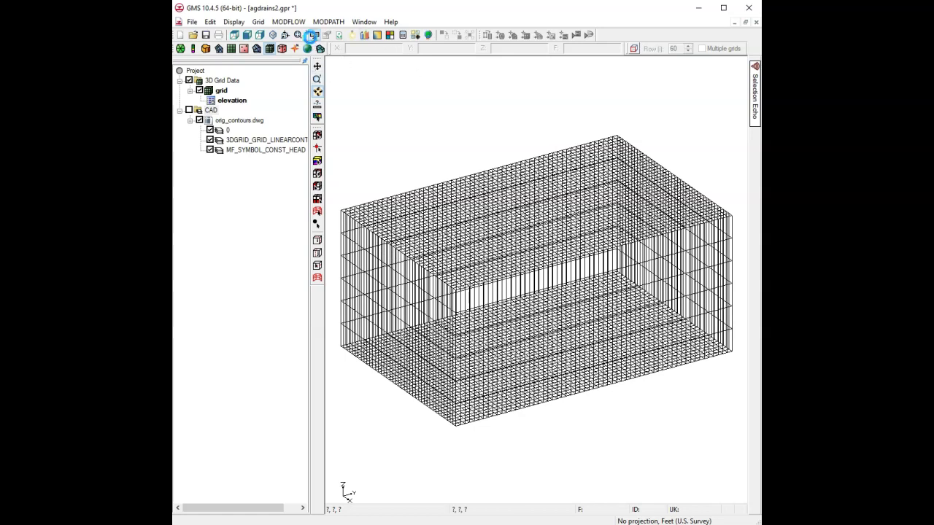
{"action": "left_click", "coordinate": [313, 34]}
{"action": "double_click", "coordinate": [325, 291]}
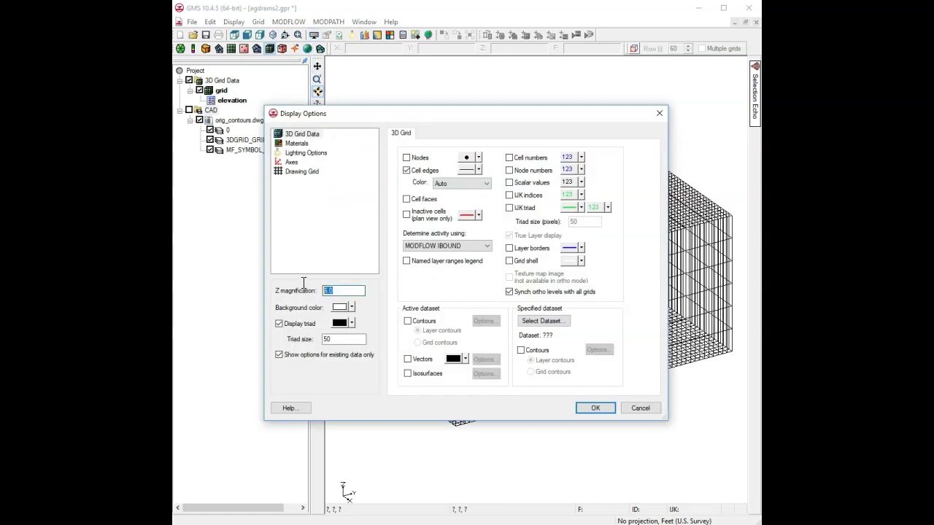
{"action": "left_click", "coordinate": [594, 407]}
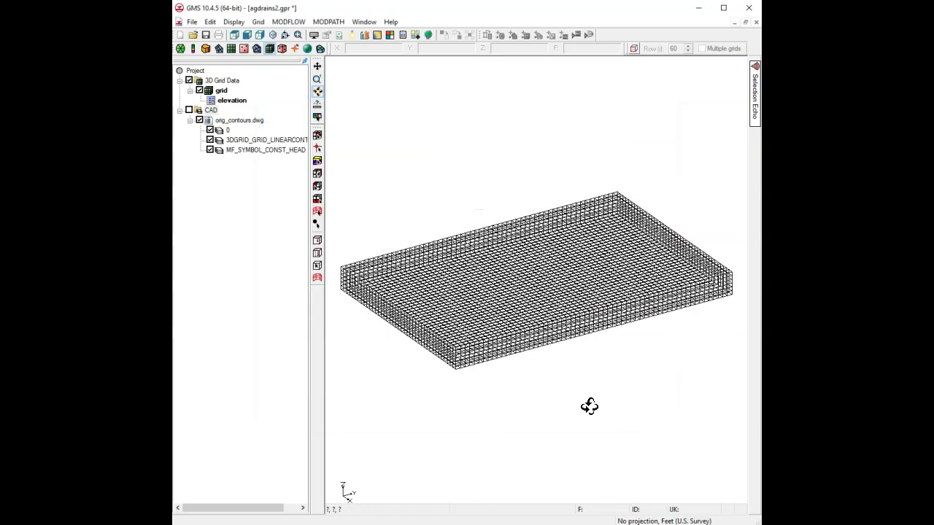
{"action": "left_click_drag", "start_coordinate": [435, 343], "coordinate": [487, 385]}
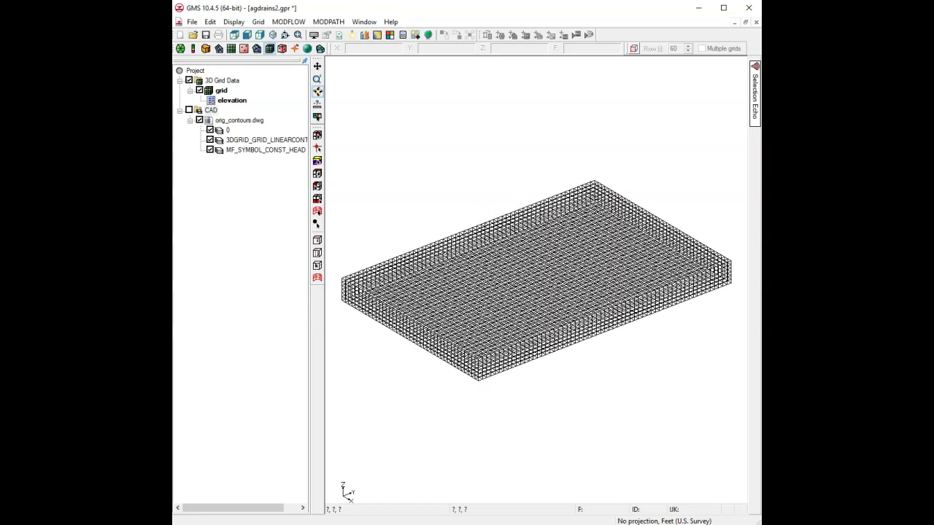
{"action": "left_click", "coordinate": [283, 34]}
{"action": "left_click", "coordinate": [237, 35]}
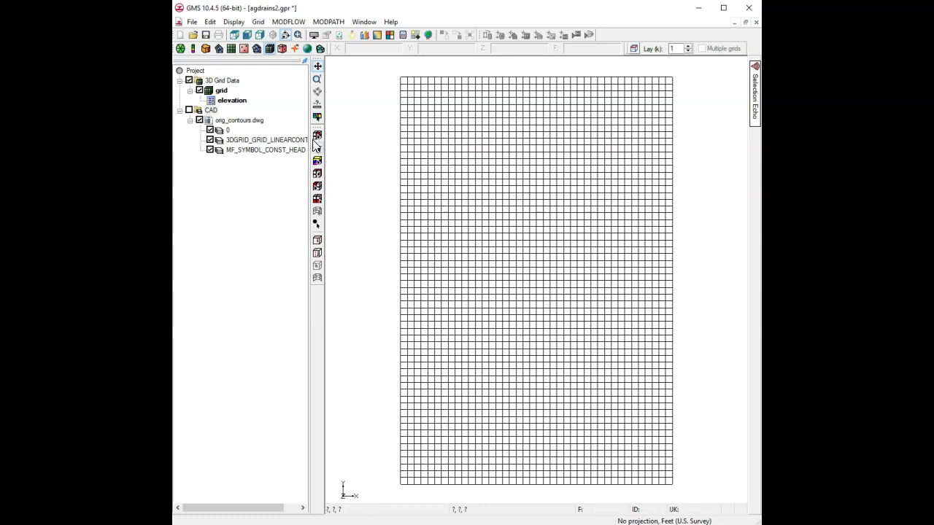
Create a new MODFLOW simulation with the RCH1 - Recharge package enabled
{"action": "left_click", "coordinate": [295, 22]}
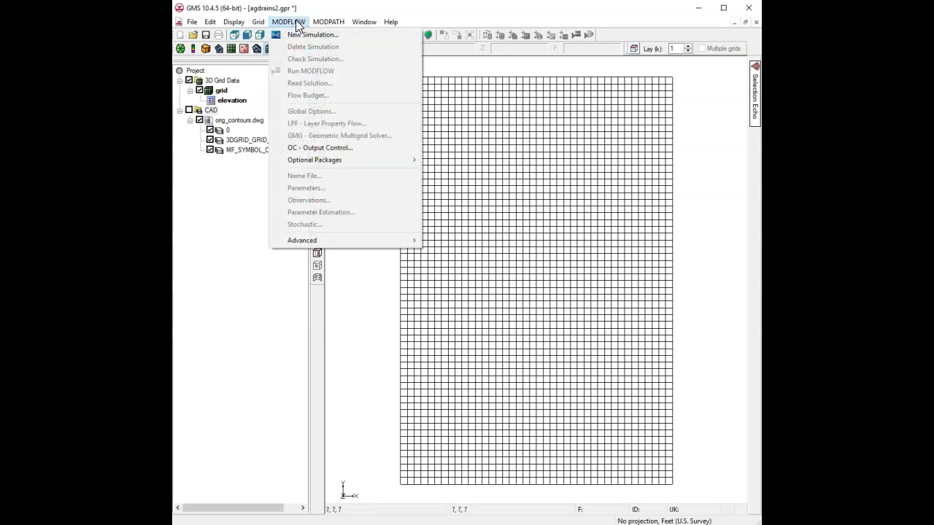
{"action": "left_click", "coordinate": [303, 34]}
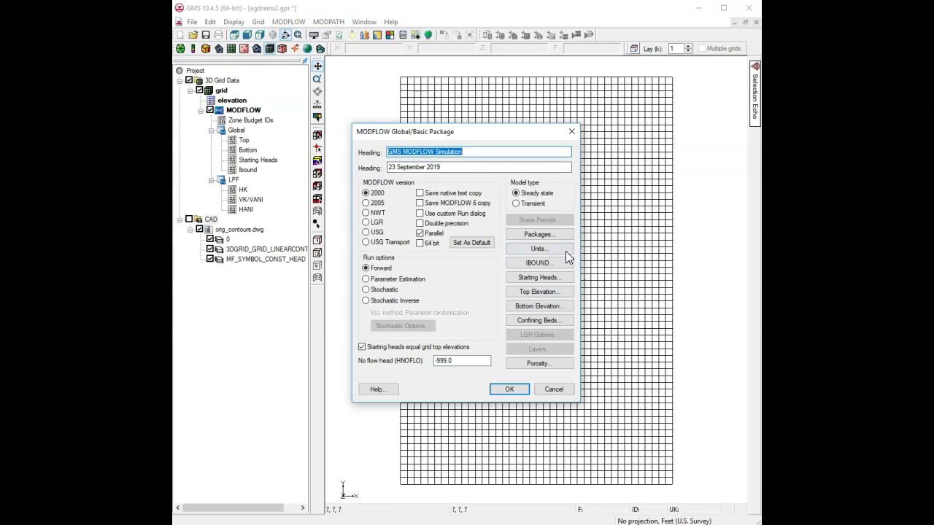
{"action": "left_click", "coordinate": [546, 232]}
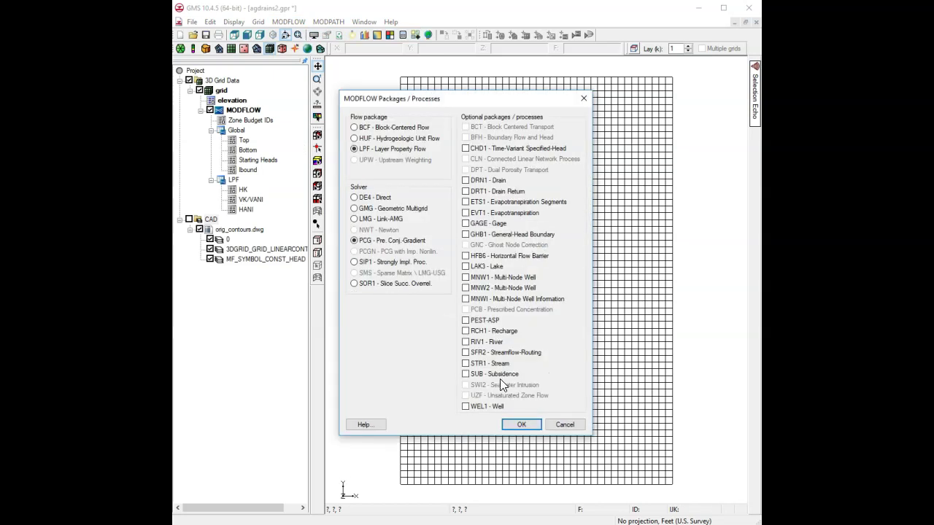
{"action": "left_click", "coordinate": [487, 331]}
{"action": "left_click", "coordinate": [517, 423]}
{"action": "left_click", "coordinate": [509, 388]}
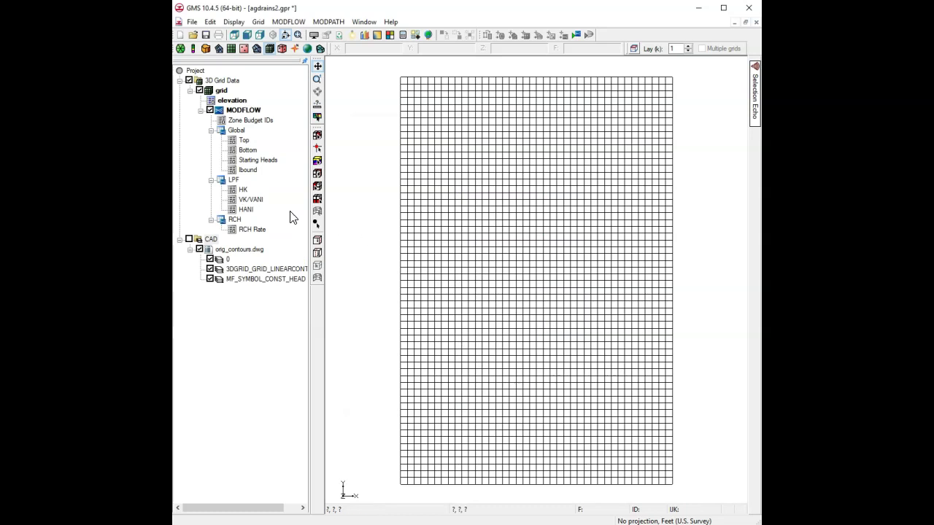
Assign a constant horizontal hydraulic conductivity of 4 ft/d to the entire grid
{"action": "left_click", "coordinate": [243, 191]}
{"action": "double_click", "coordinate": [243, 192]}
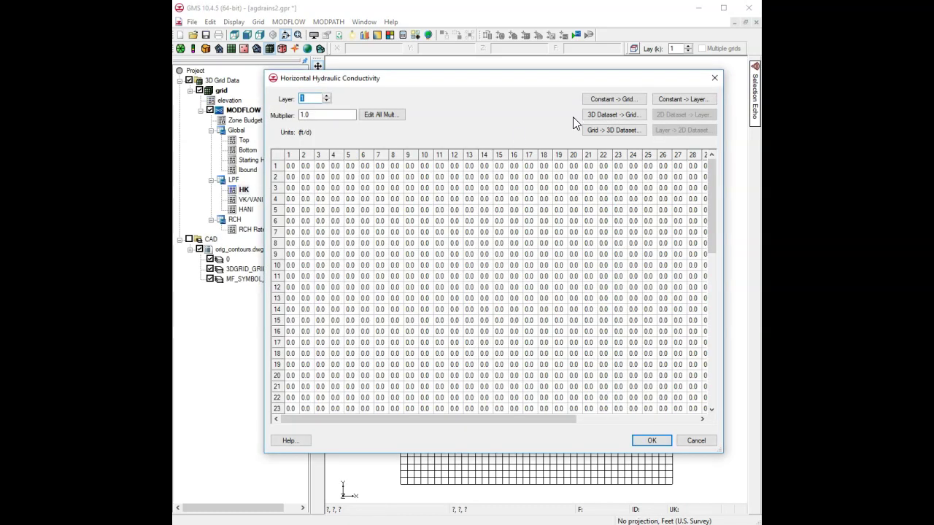
{"action": "left_click", "coordinate": [622, 102]}
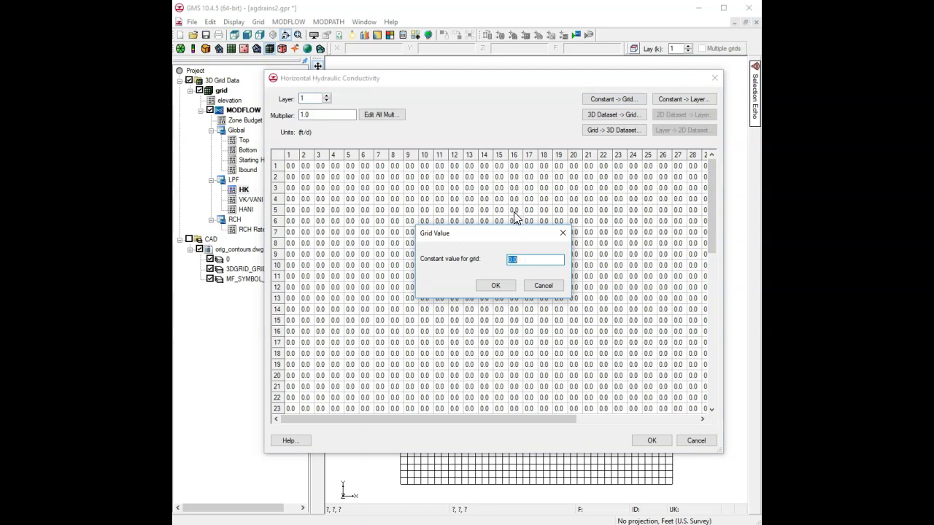
{"action": "type", "text": "4"}
{"action": "left_click", "coordinate": [496, 286]}
{"action": "left_click", "coordinate": [652, 441]}
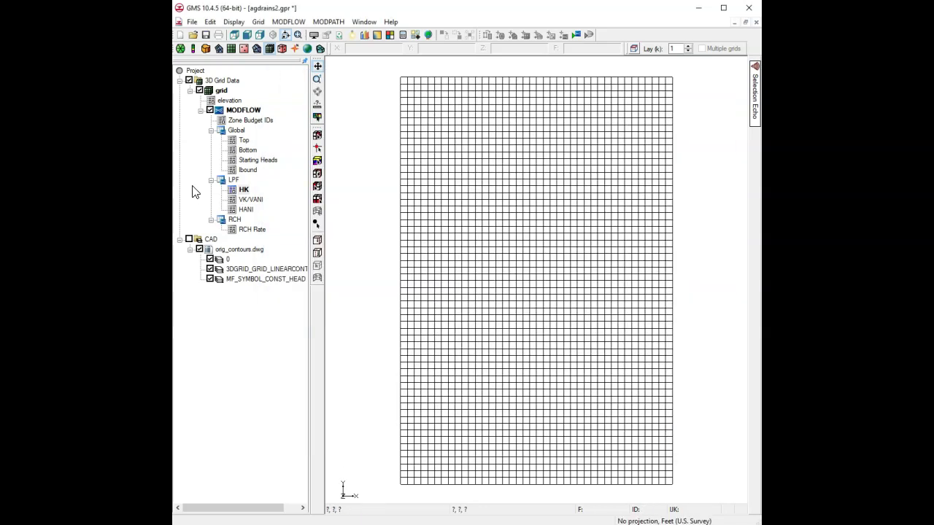
Assign a constant recharge flux of 0.0055 ft/d to the whole recharge array
{"action": "left_click", "coordinate": [250, 229]}
{"action": "double_click", "coordinate": [250, 231]}
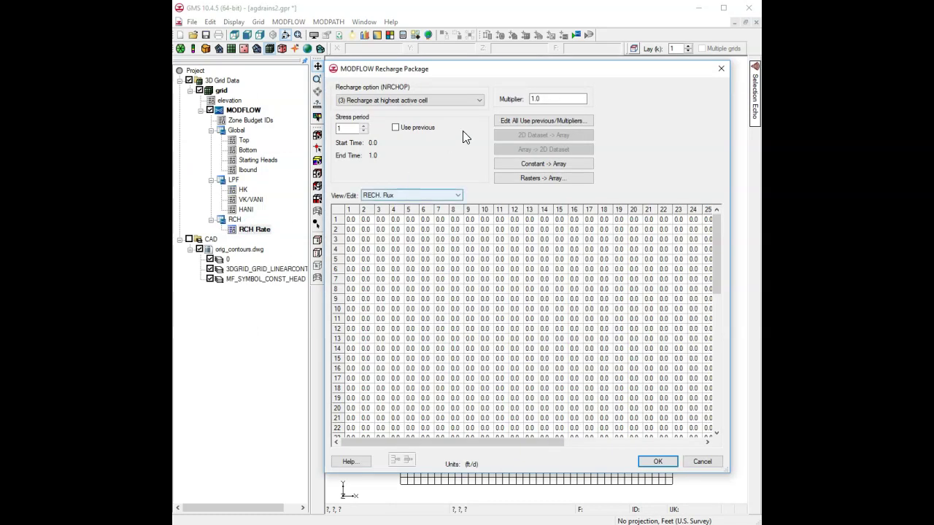
{"action": "left_click", "coordinate": [556, 163]}
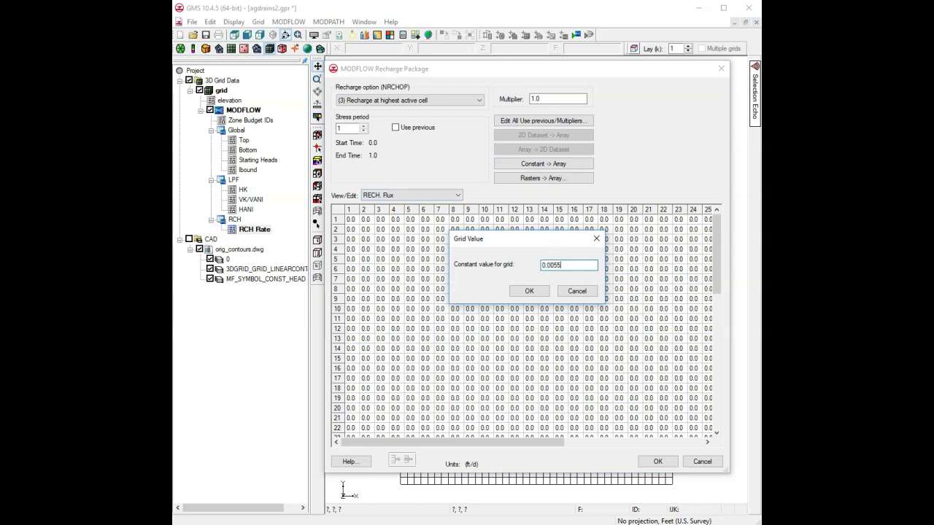
{"action": "left_click", "coordinate": [529, 290]}
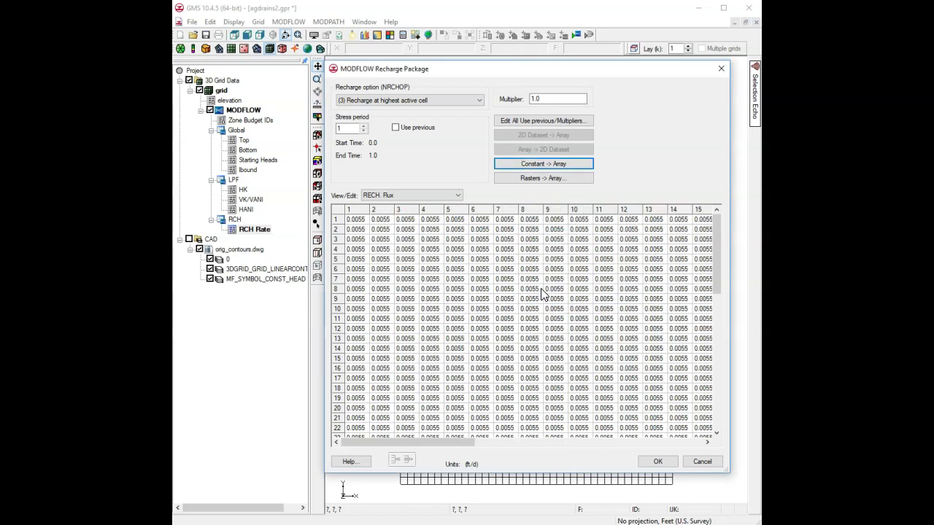
{"action": "left_click", "coordinate": [657, 461]}
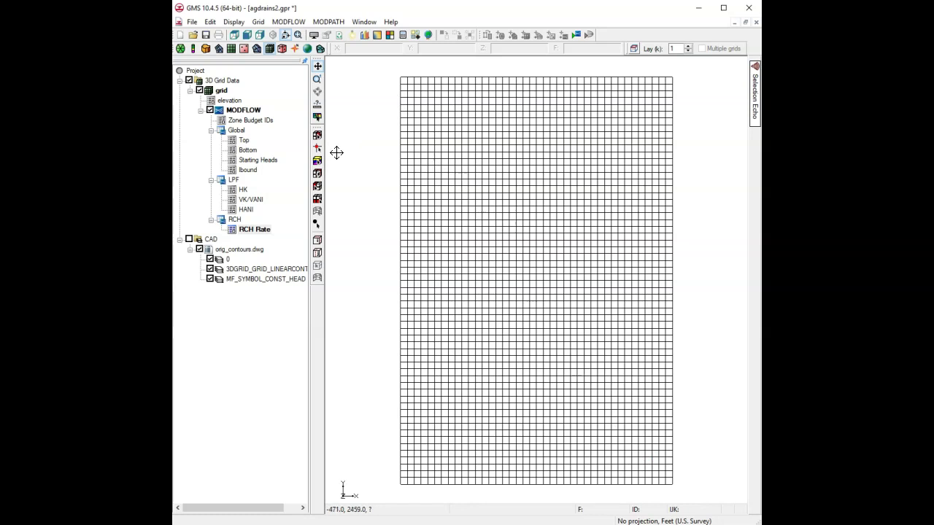
Try selecting the whole column of cells along the grid's west edge, and view layer 2 before returning to layer 1
{"action": "left_click", "coordinate": [318, 186]}
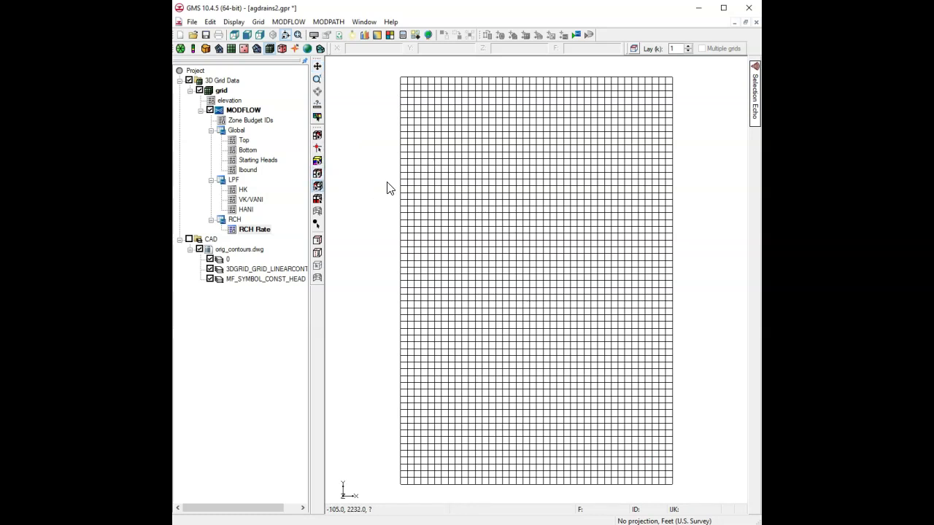
{"action": "left_click", "coordinate": [407, 157]}
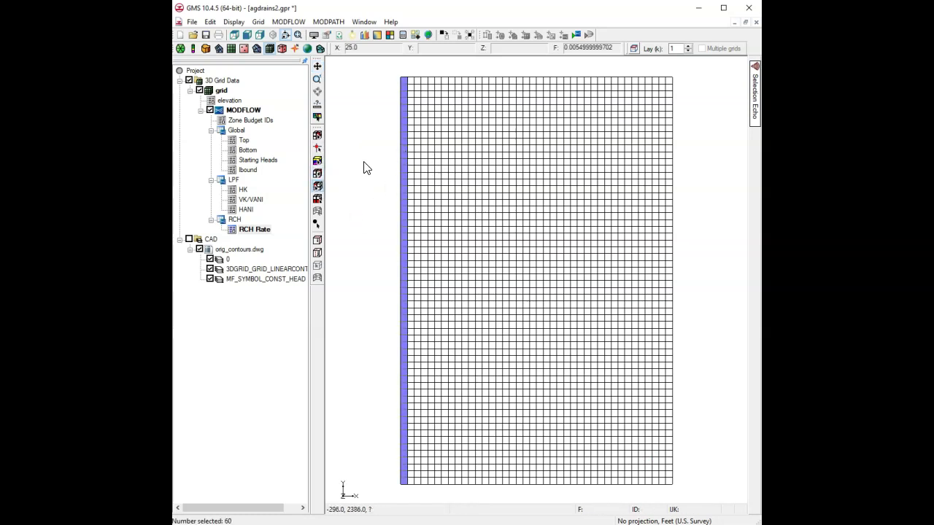
{"action": "left_click", "coordinate": [376, 119]}
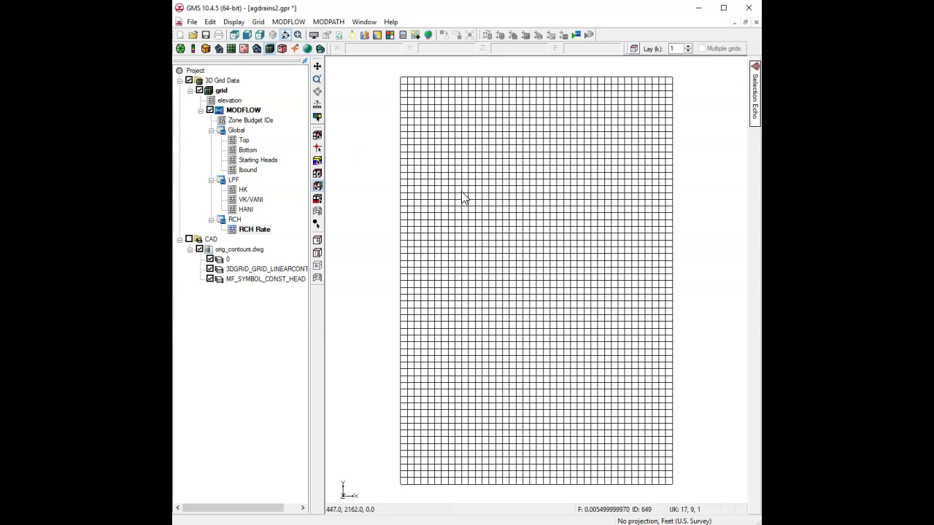
{"action": "left_click", "coordinate": [688, 46]}
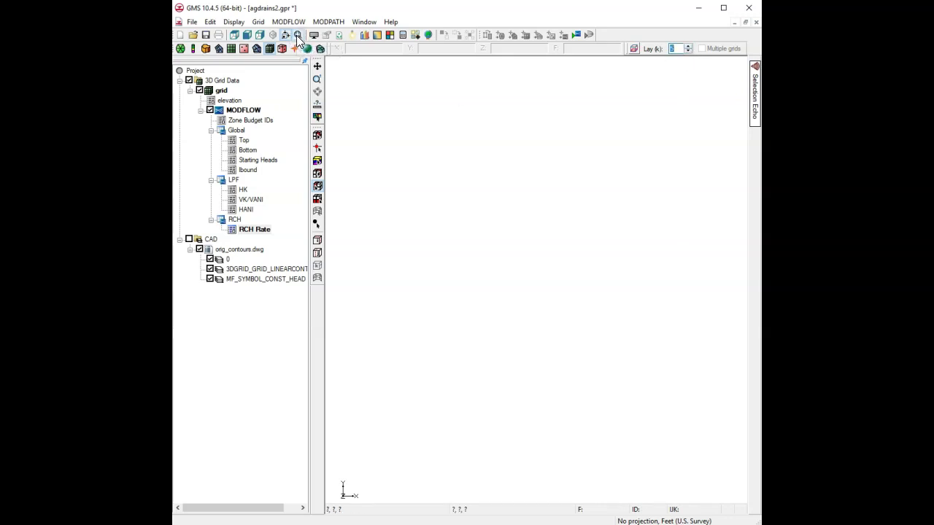
{"action": "left_click", "coordinate": [687, 46]}
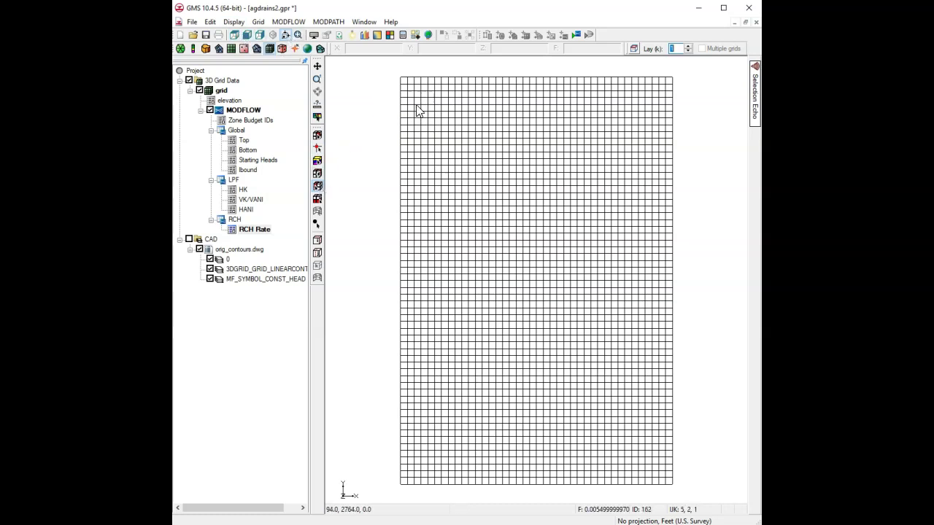
Set IBOUND of the layer 1 cells in the grid's west edge column to Specified head, with a starting head of 3820 ft
{"action": "double_click", "coordinate": [407, 129]}
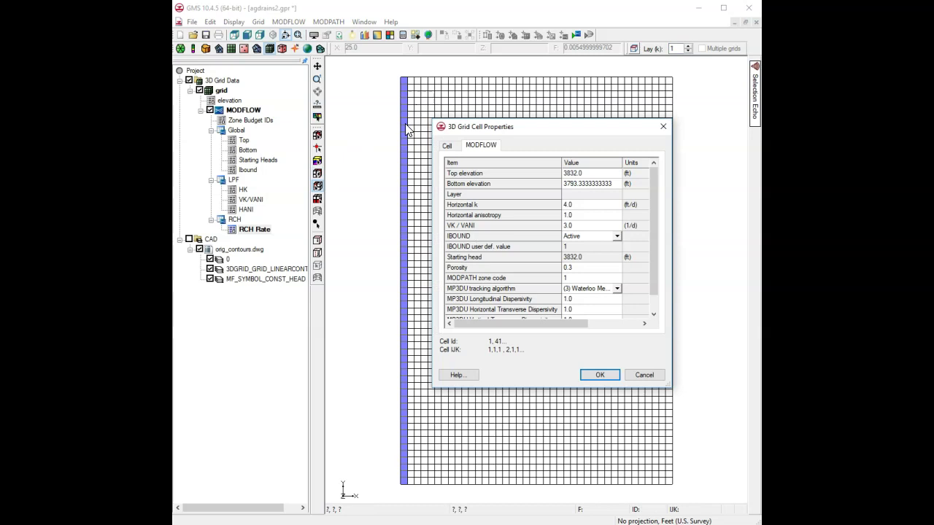
{"action": "left_click", "coordinate": [619, 235]}
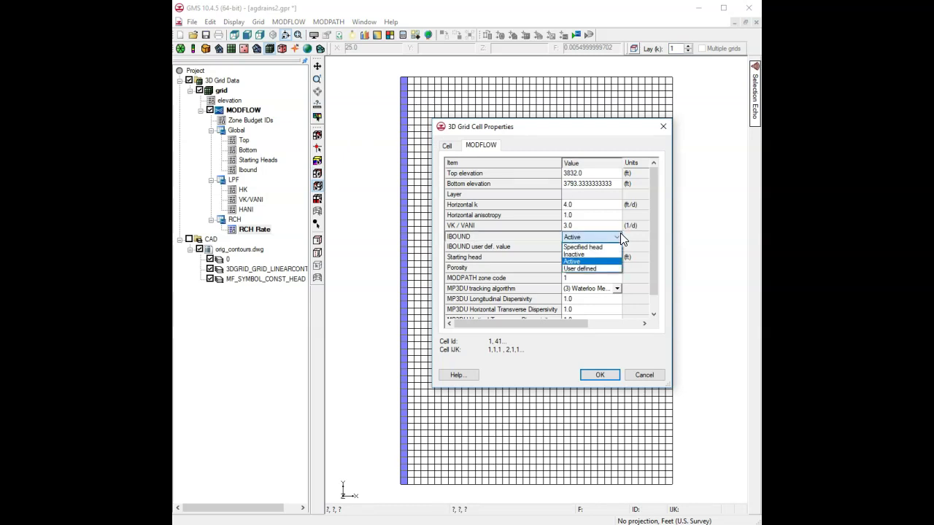
{"action": "left_click", "coordinate": [600, 252]}
{"action": "left_click", "coordinate": [586, 261]}
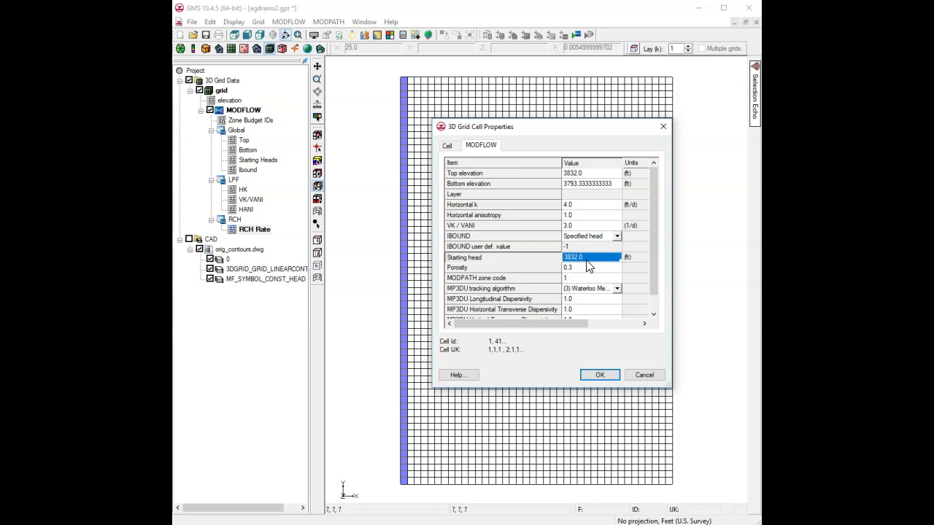
{"action": "type", "text": "38"}
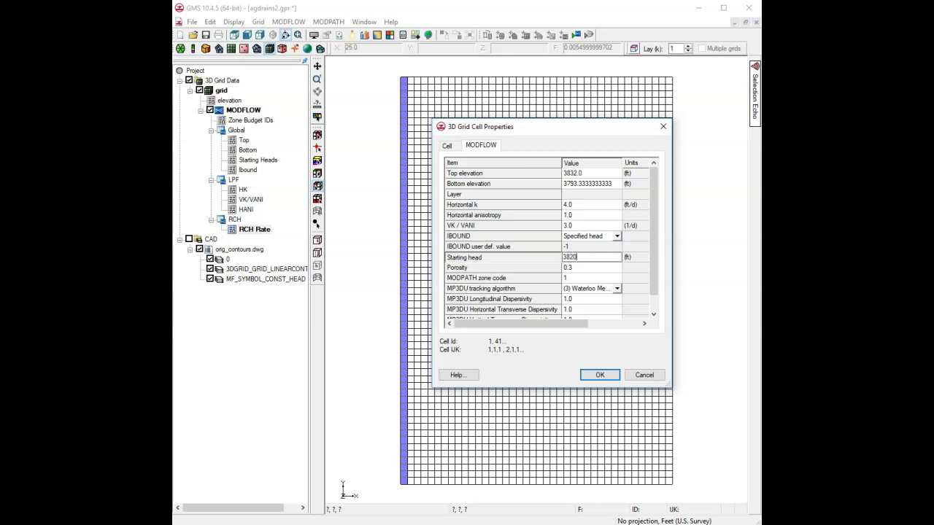
{"action": "left_click", "coordinate": [598, 375]}
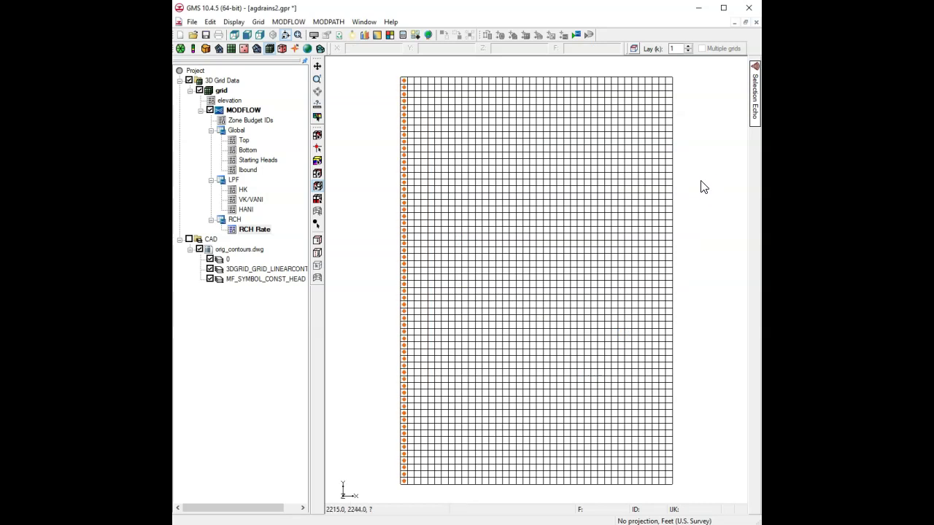
Set IBOUND of the layer 1 cells in the grid's east edge column to Specified head and enter their starting head
{"action": "left_click", "coordinate": [672, 210]}
{"action": "double_click", "coordinate": [670, 205]}
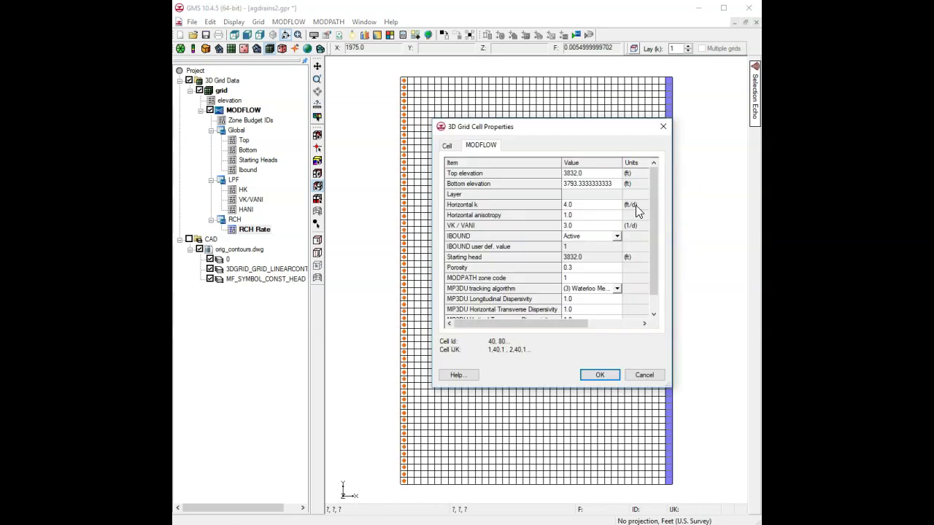
{"action": "left_click", "coordinate": [580, 240]}
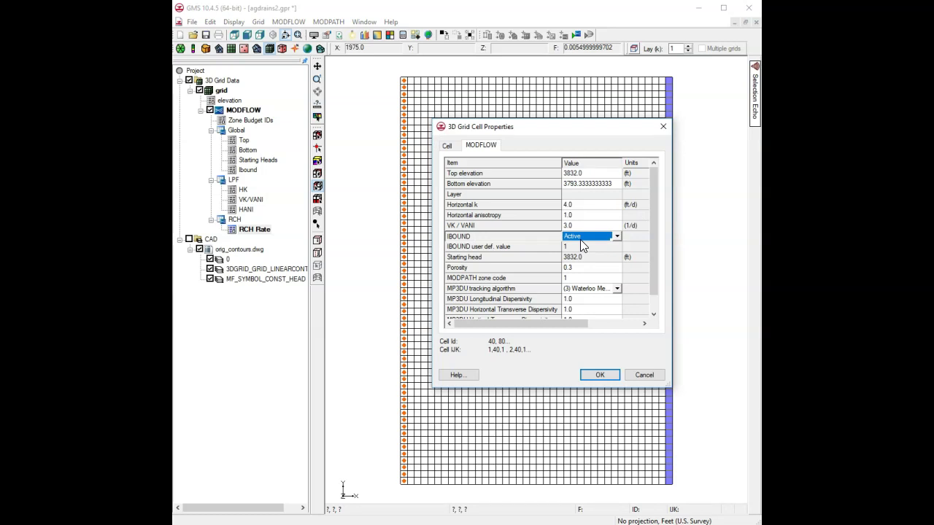
{"action": "left_click", "coordinate": [617, 237]}
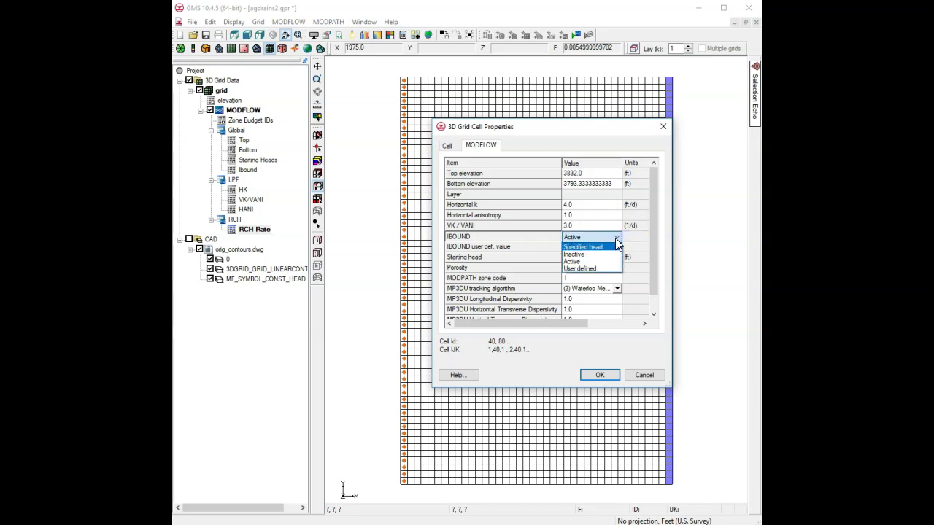
{"action": "left_click", "coordinate": [615, 247]}
{"action": "left_click", "coordinate": [586, 260]}
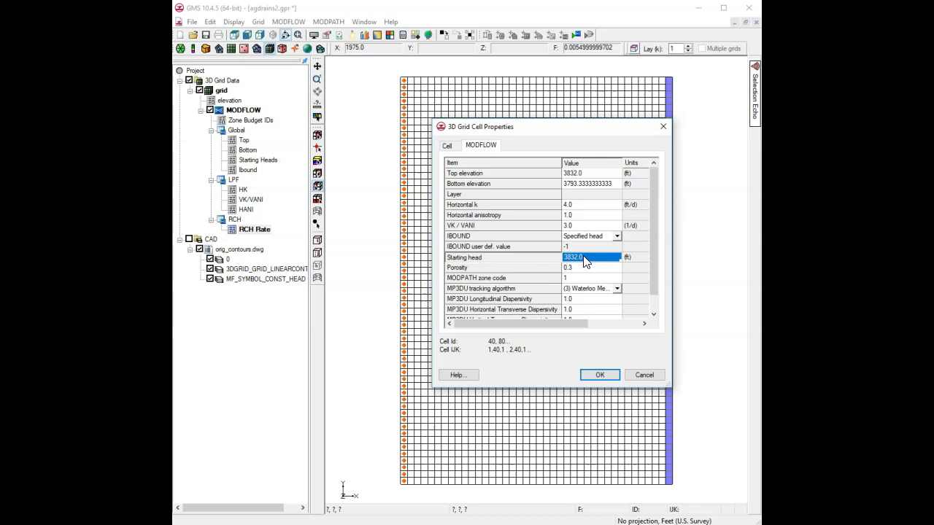
{"action": "type", "text": "382"}
{"action": "left_click", "coordinate": [595, 374]}
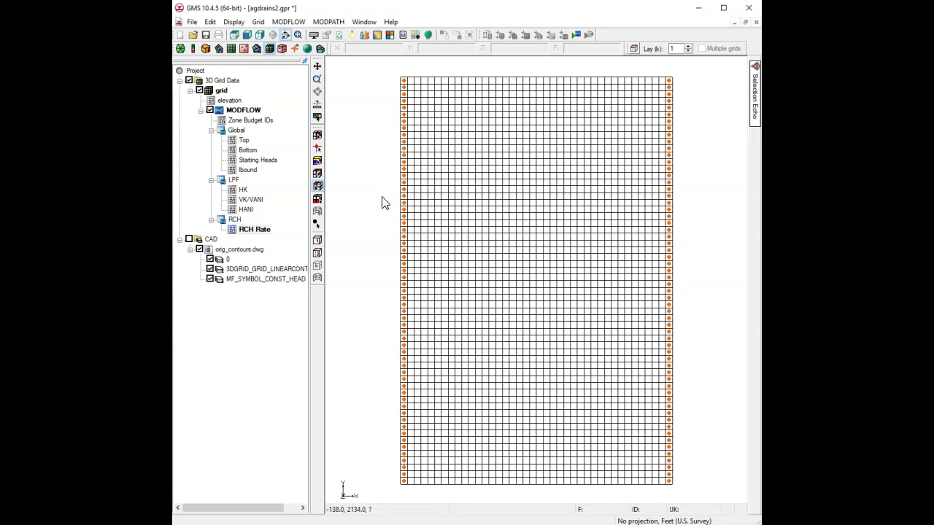
Inspect the specified-head cells across all layers in front view using the Ibound array, and return to plan view
{"action": "left_click", "coordinate": [247, 37]}
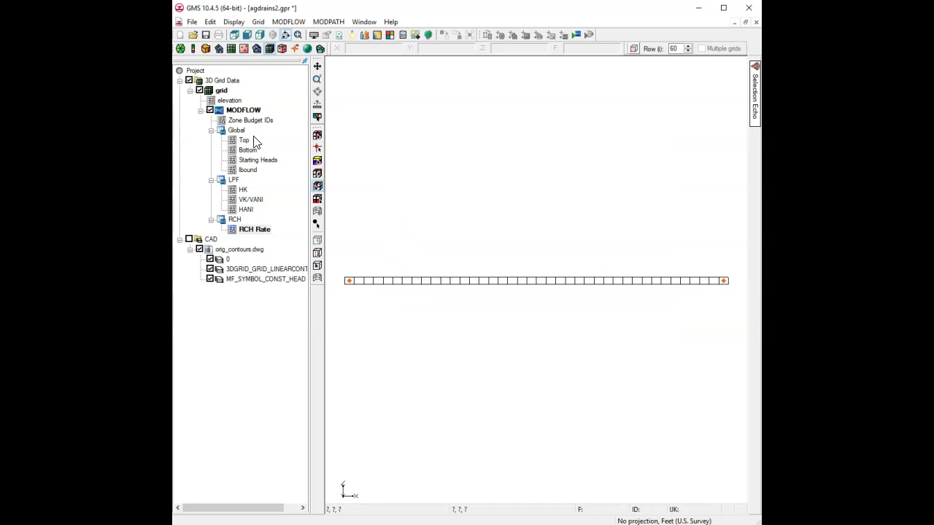
{"action": "left_click", "coordinate": [247, 170]}
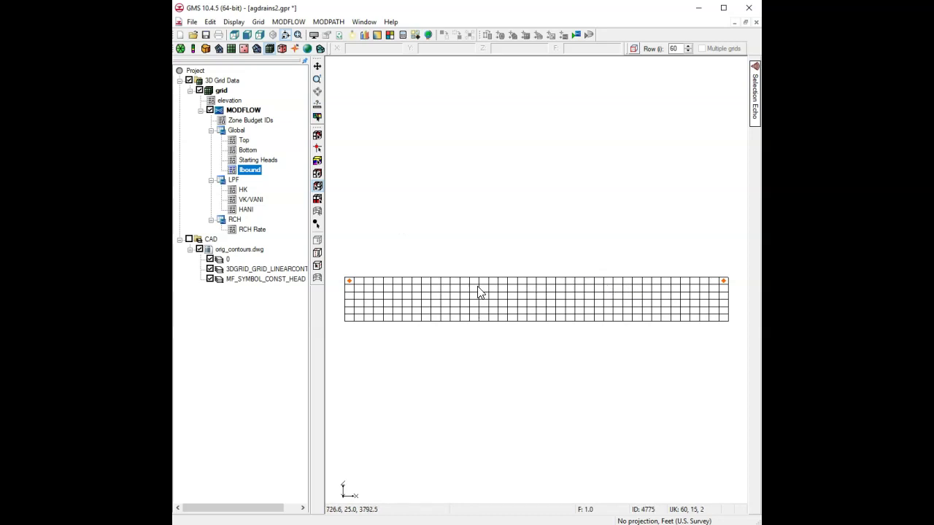
{"action": "left_click", "coordinate": [349, 282]}
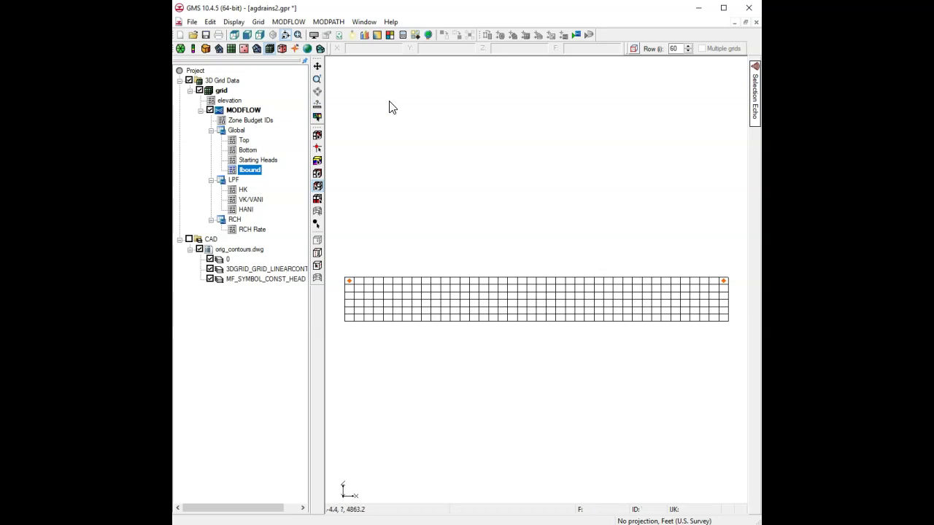
{"action": "left_click", "coordinate": [234, 35]}
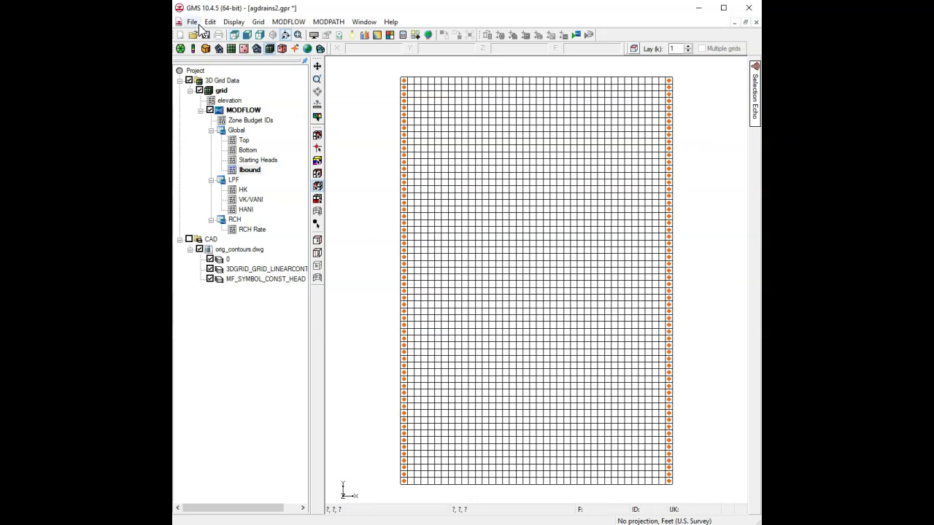
Save the project, run MODFLOW, and read in the solution with contours turned on
{"action": "left_click", "coordinate": [206, 35]}
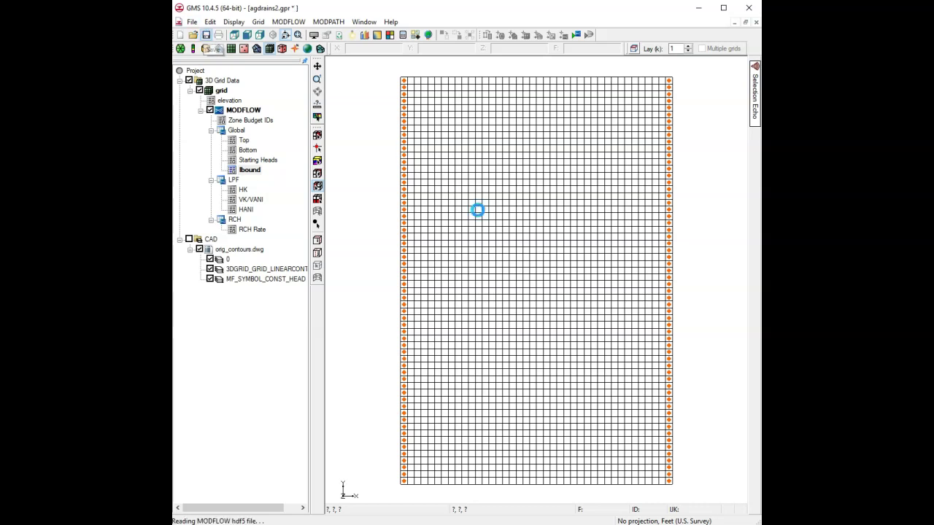
{"action": "left_click", "coordinate": [575, 34]}
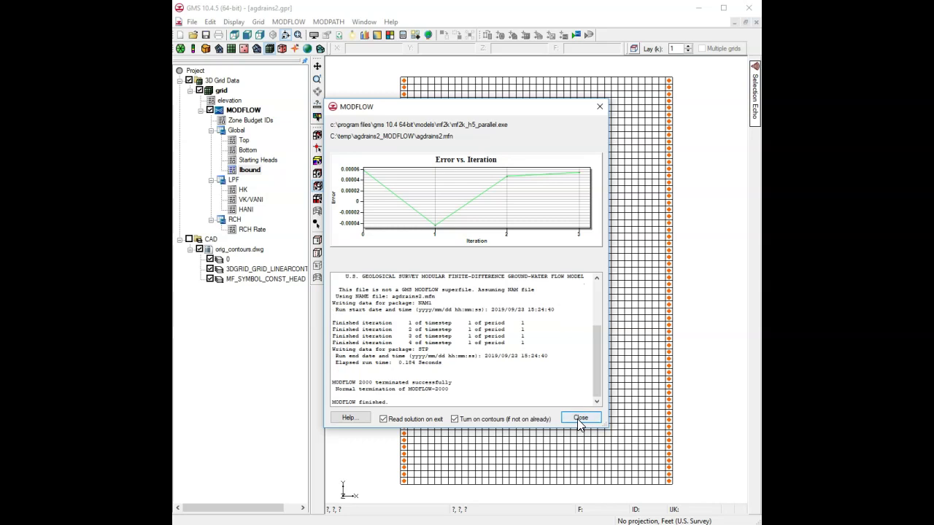
{"action": "left_click", "coordinate": [579, 418]}
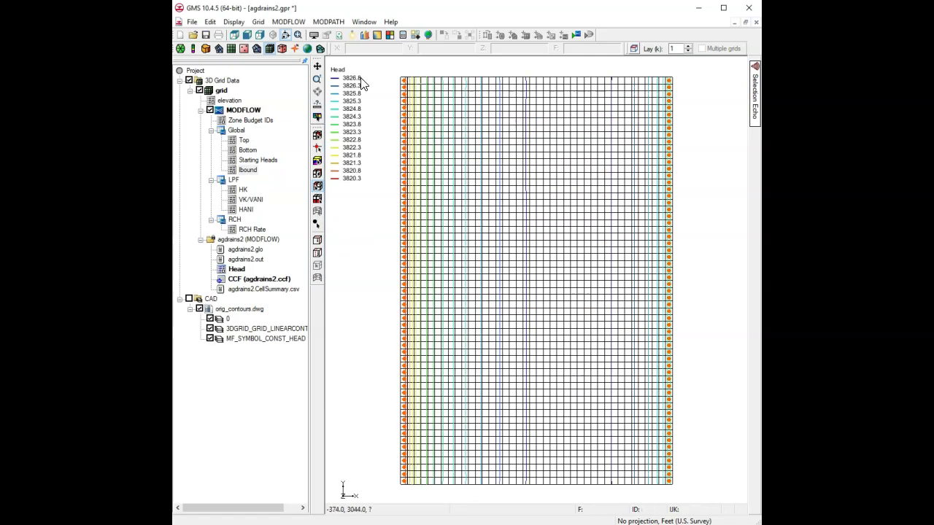
Display the head contours with the Color Fill and Linear contour method
{"action": "left_click", "coordinate": [377, 36]}
{"action": "left_click", "coordinate": [371, 177]}
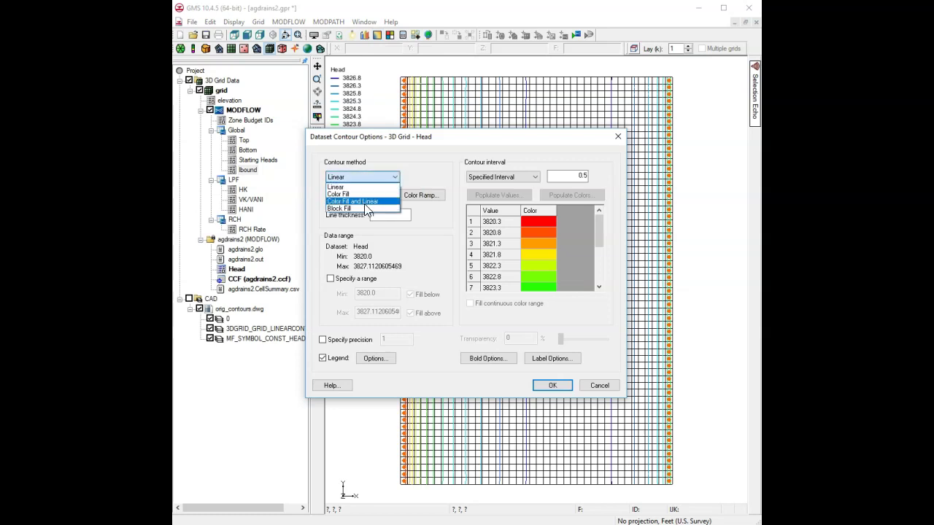
{"action": "left_click", "coordinate": [365, 205]}
{"action": "left_click", "coordinate": [550, 387]}
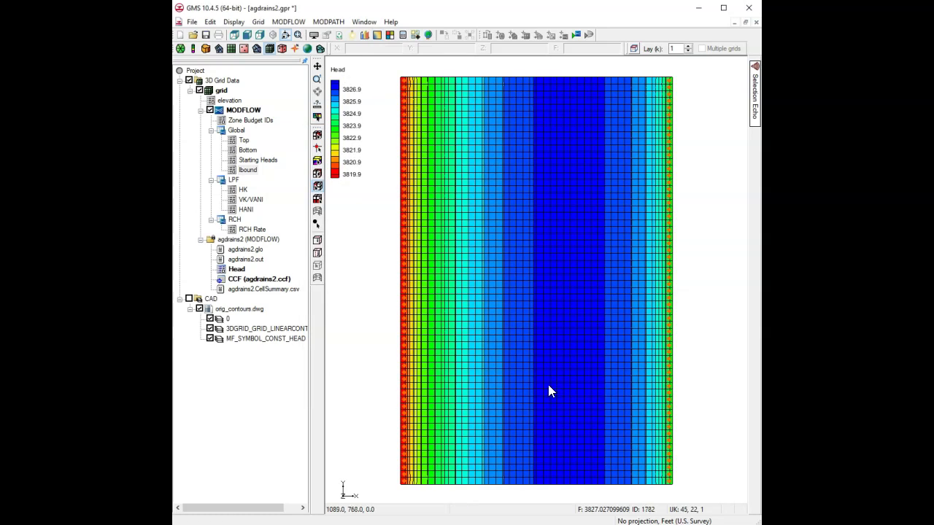
Switch off orig_contours.dwg with its linear contour and constant-head layers, and toggle the 3D grid data off and on
{"action": "left_click", "coordinate": [199, 309]}
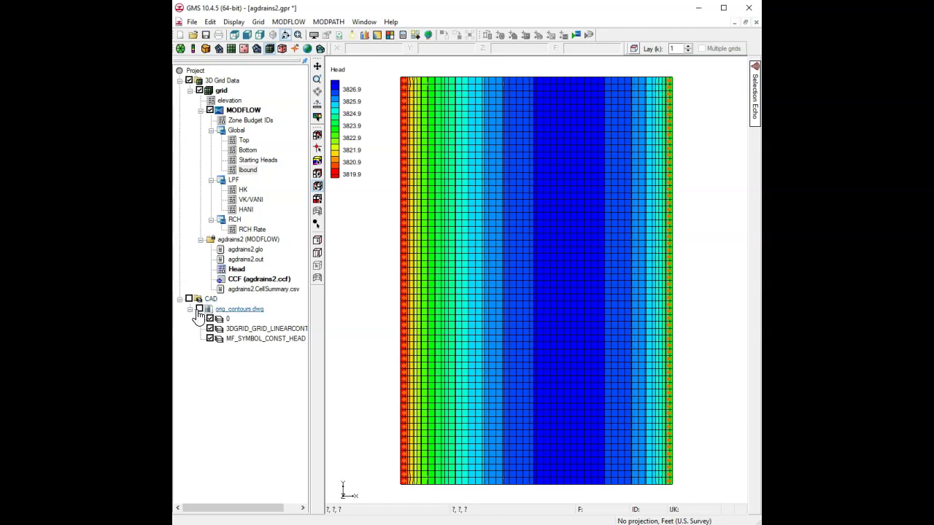
{"action": "left_click", "coordinate": [210, 319]}
{"action": "left_click", "coordinate": [210, 329]}
{"action": "left_click", "coordinate": [210, 338]}
{"action": "left_click", "coordinate": [189, 80]}
{"action": "left_click", "coordinate": [190, 80]}
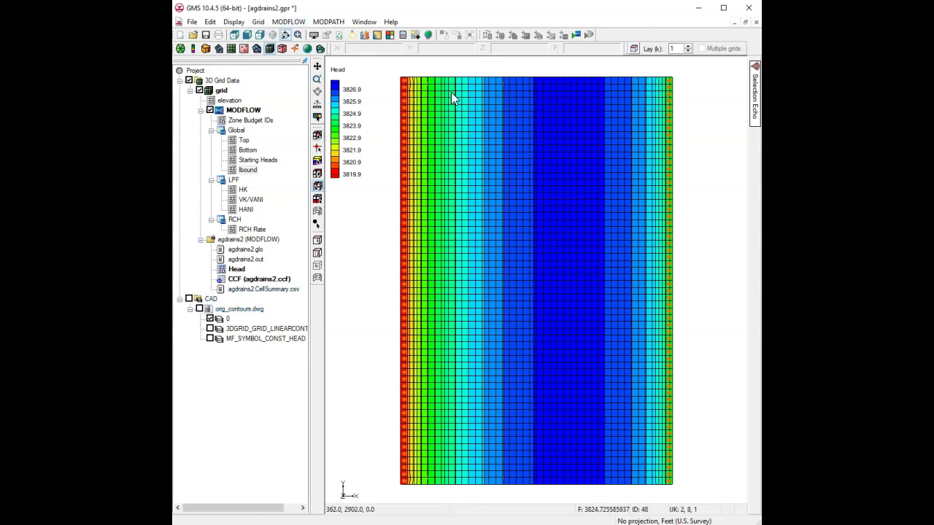
Hide the 3D grid's cell edges and set the head contour method to Linear
{"action": "left_click", "coordinate": [314, 35]}
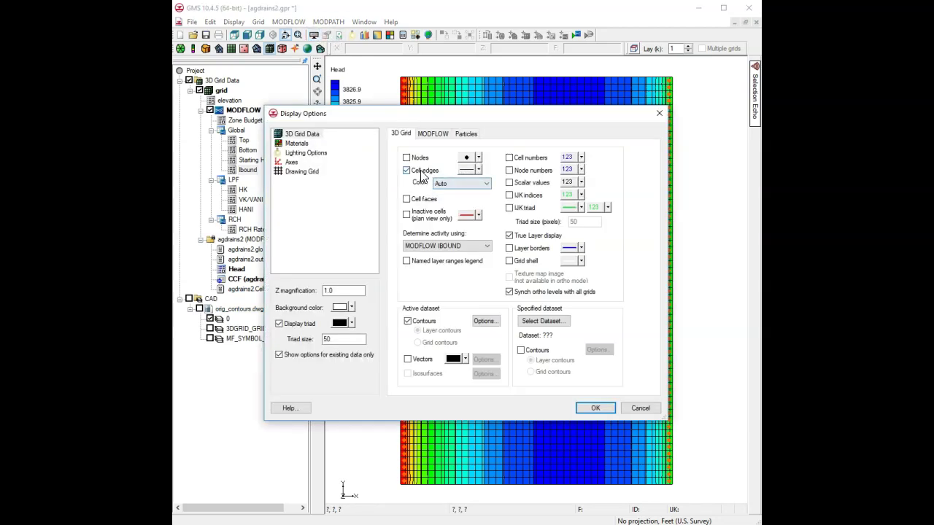
{"action": "left_click", "coordinate": [593, 408]}
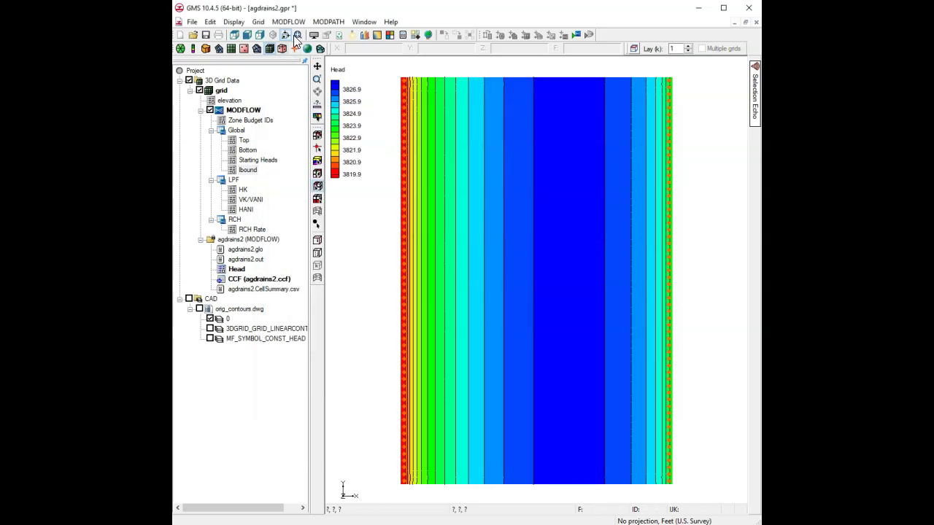
{"action": "left_click", "coordinate": [378, 36]}
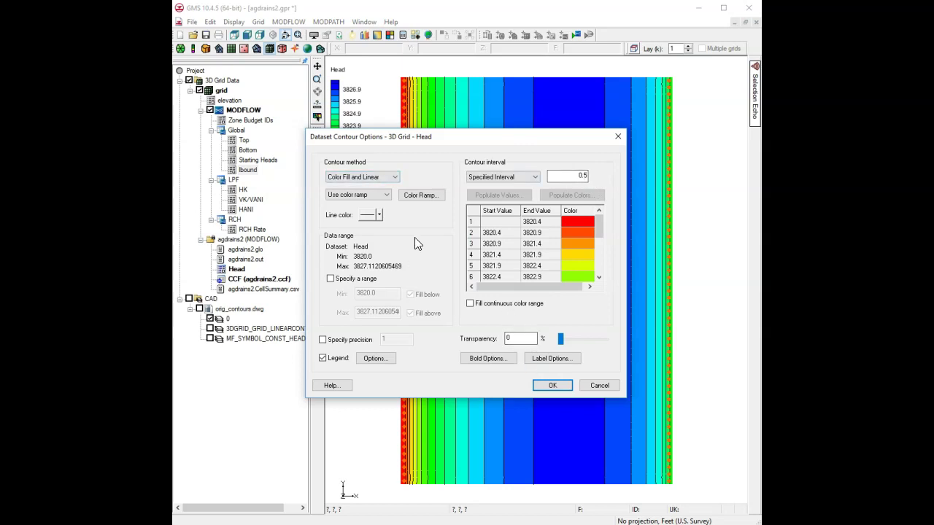
{"action": "left_click", "coordinate": [385, 178]}
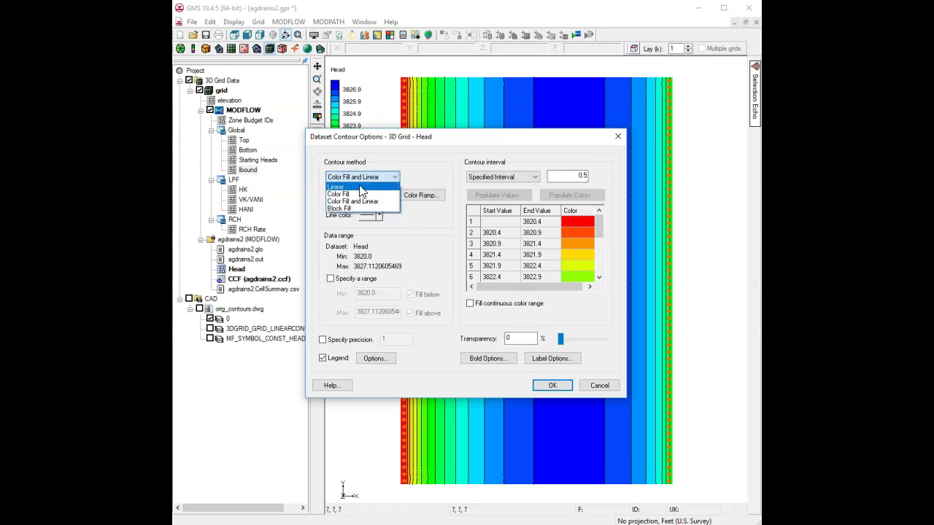
{"action": "left_click", "coordinate": [353, 186]}
{"action": "left_click", "coordinate": [553, 385]}
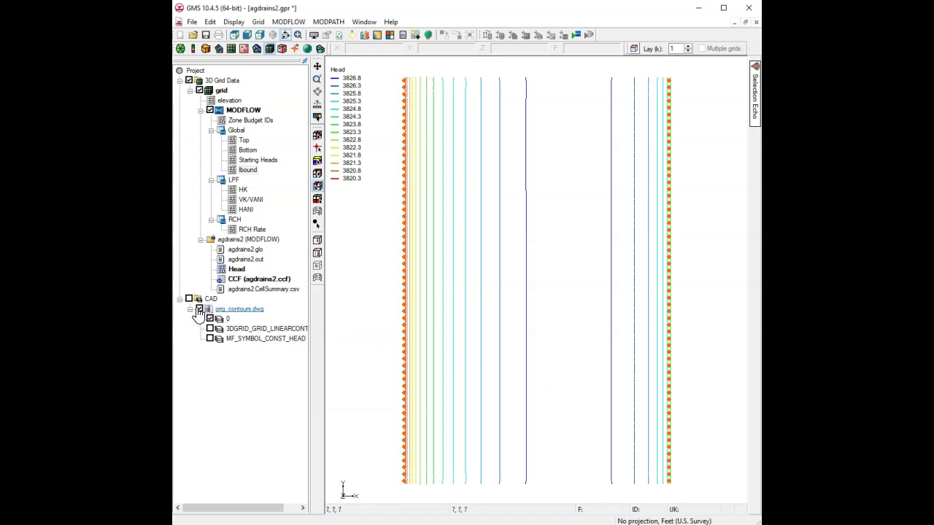
Re-enable the orig_contours.dwg layers and toggle the CAD overlay to compare the original head contours with the six-layer results, leaving it shown
{"action": "left_click", "coordinate": [210, 329]}
{"action": "left_click", "coordinate": [210, 339]}
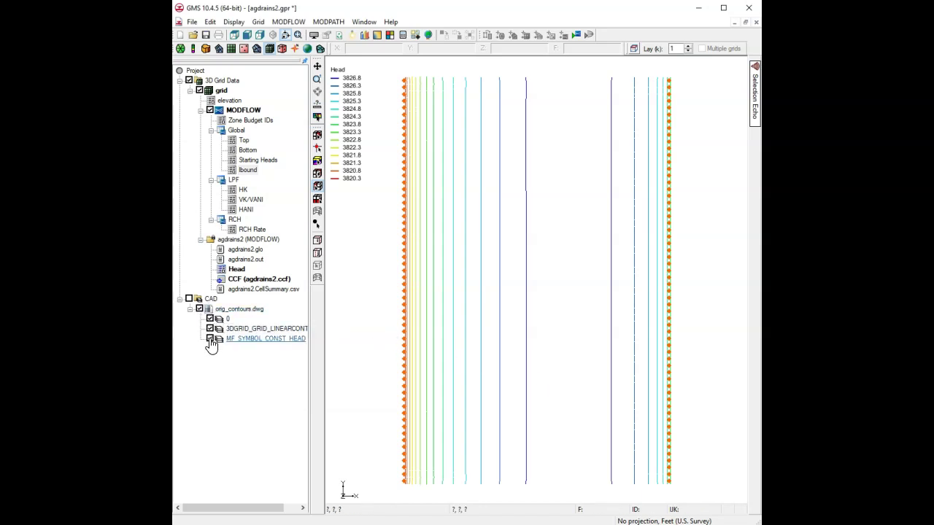
{"action": "left_click", "coordinate": [189, 300]}
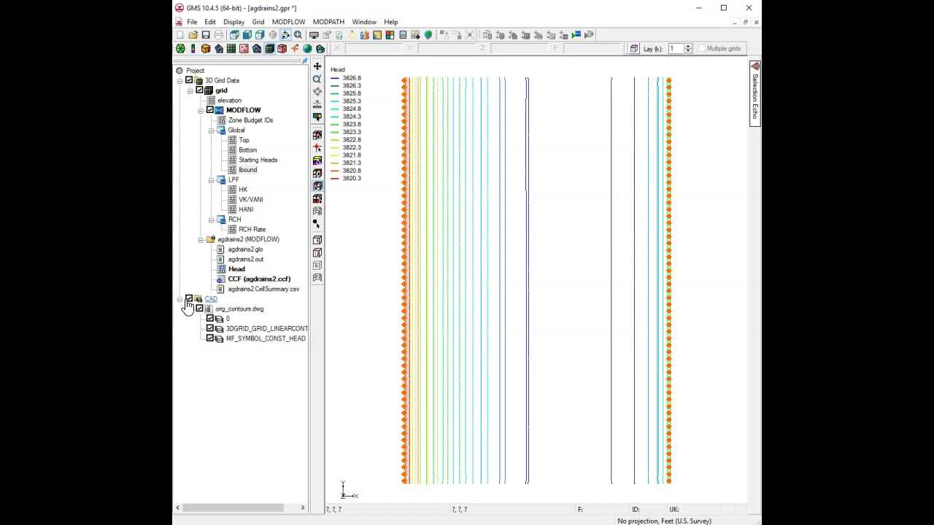
{"action": "left_click", "coordinate": [189, 299]}
{"action": "left_click", "coordinate": [189, 300]}
{"action": "left_click", "coordinate": [189, 300]}
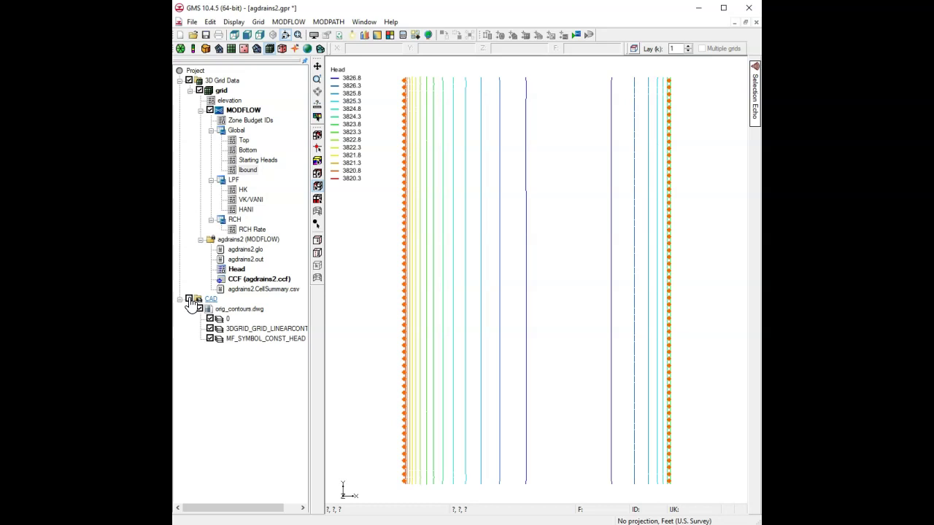
{"action": "left_click", "coordinate": [188, 300]}
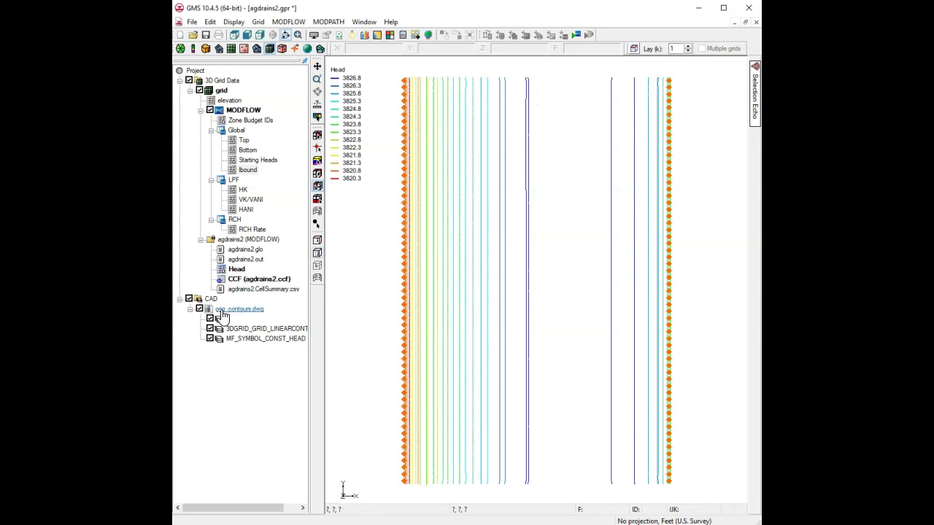
Toggle the CAD overlay repeatedly to compare the original head contours with the six-layer contours, leaving the overlay hidden
{"action": "left_click", "coordinate": [189, 300]}
{"action": "left_click", "coordinate": [189, 300]}
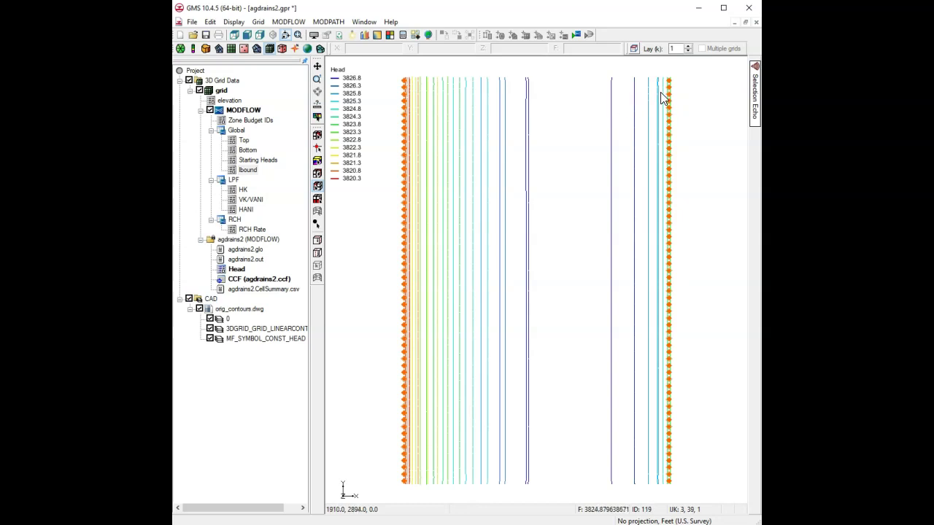
{"action": "left_click", "coordinate": [189, 300]}
{"action": "left_click", "coordinate": [189, 299]}
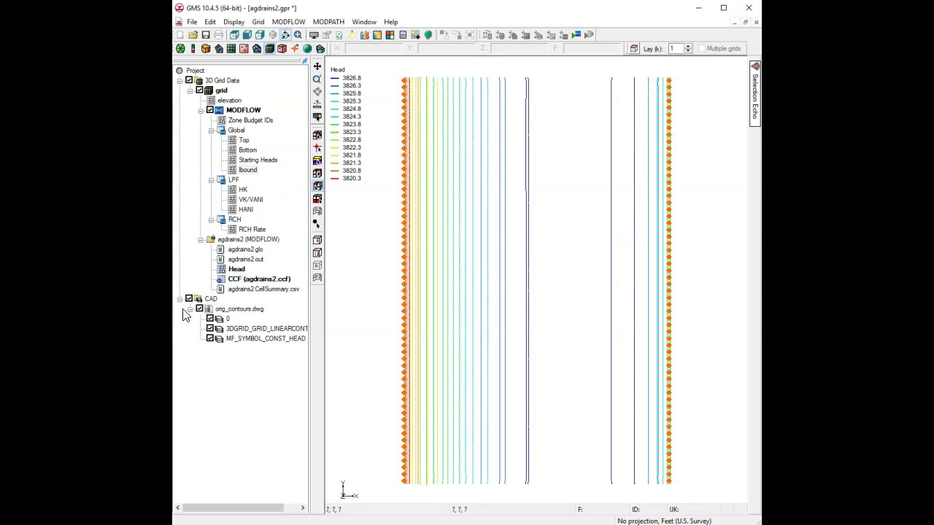
{"action": "left_click", "coordinate": [189, 300]}
{"action": "left_click", "coordinate": [189, 299]}
{"action": "left_click", "coordinate": [189, 300]}
{"action": "left_click", "coordinate": [189, 300]}
{"action": "left_click", "coordinate": [189, 300]}
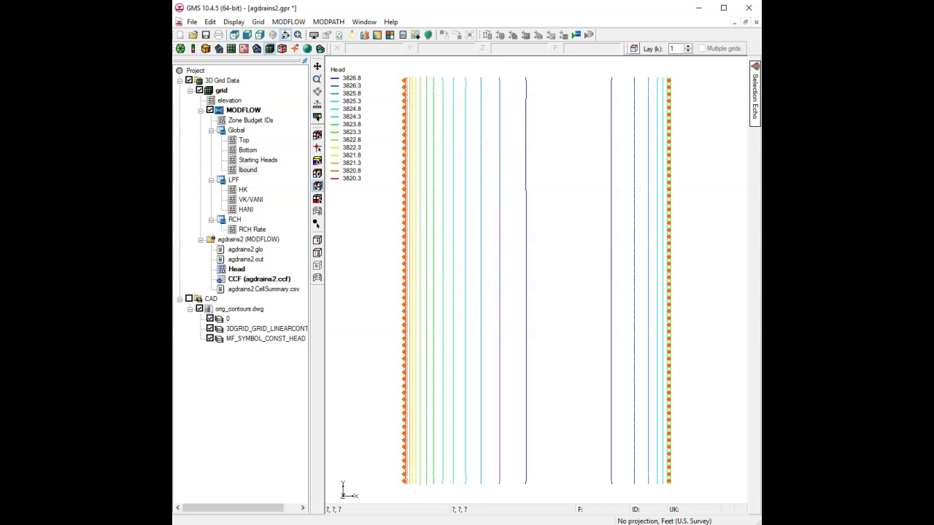
Examine the flow budget for all cells and for zone 1
{"action": "left_click", "coordinate": [288, 21]}
{"action": "left_click", "coordinate": [315, 85]}
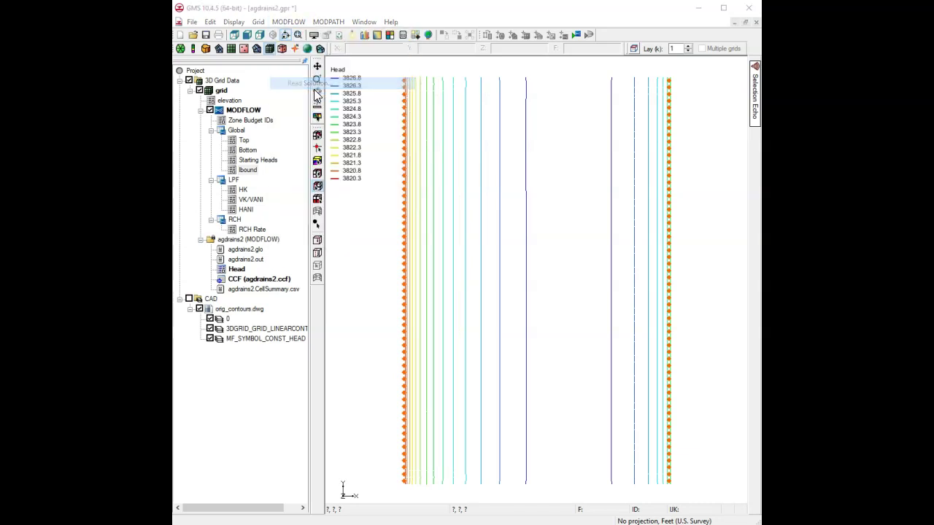
{"action": "key", "text": "Return"}
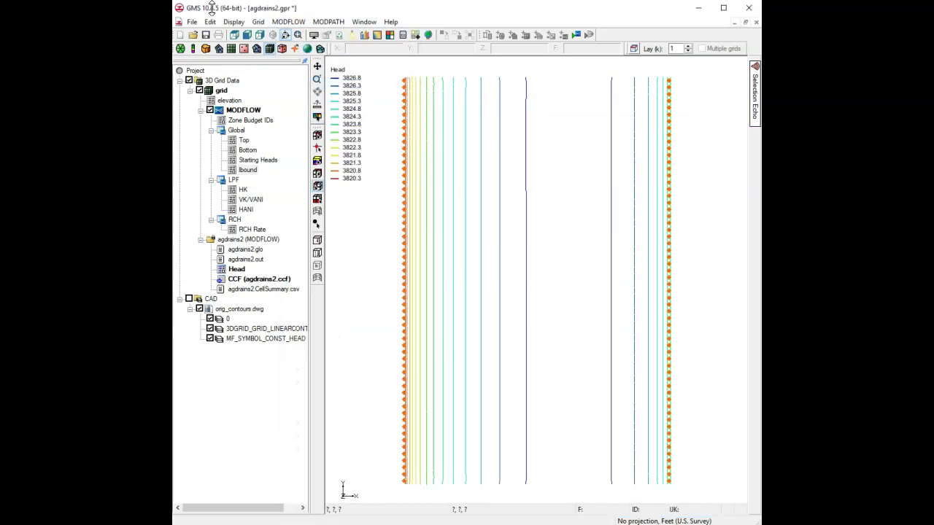
{"action": "left_click", "coordinate": [288, 21]}
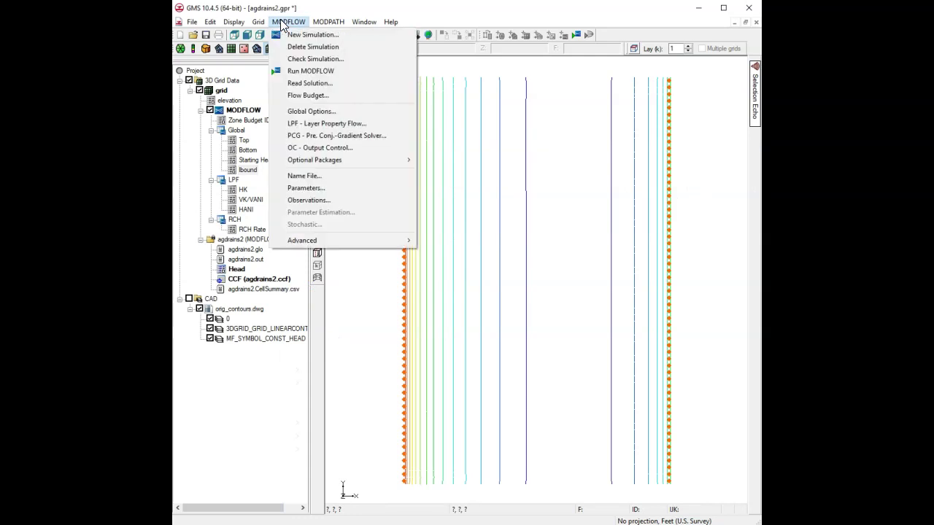
{"action": "left_click", "coordinate": [308, 95]}
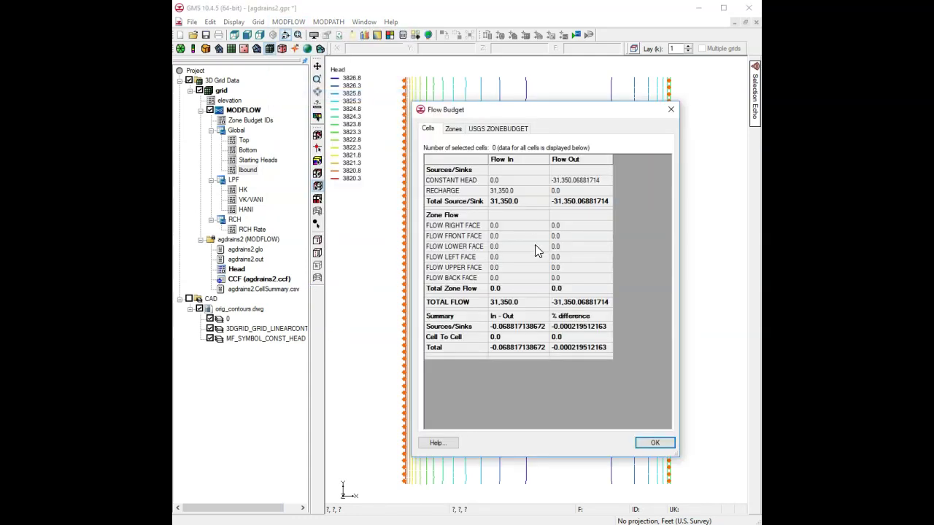
{"action": "left_click", "coordinate": [459, 136]}
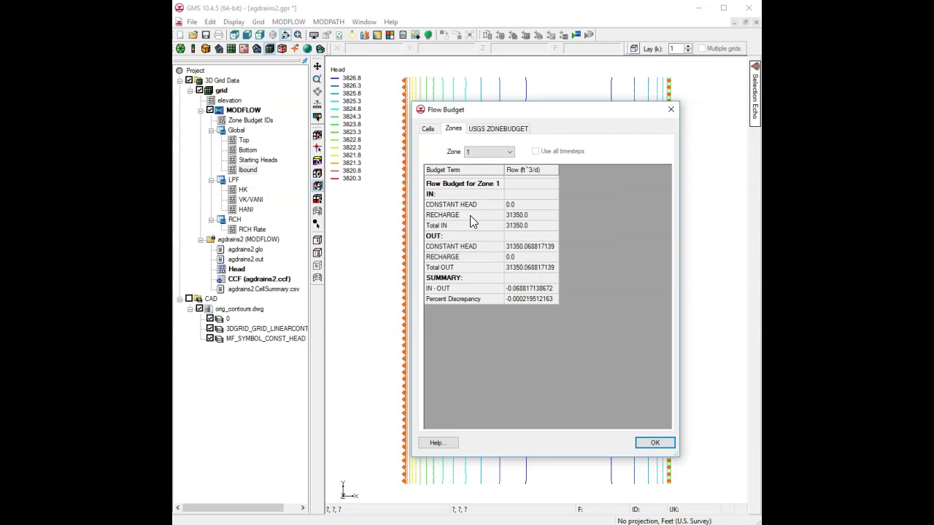
{"action": "left_click", "coordinate": [645, 446]}
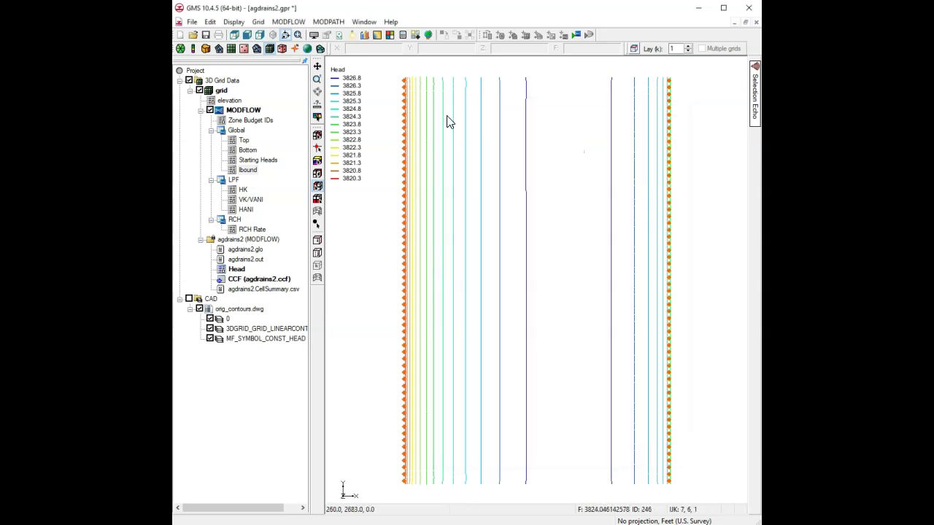
Show the 3D grid's cell edges and assign zone budget ID 2 to the constant-head cells along the grid's left edge
{"action": "left_click", "coordinate": [314, 34]}
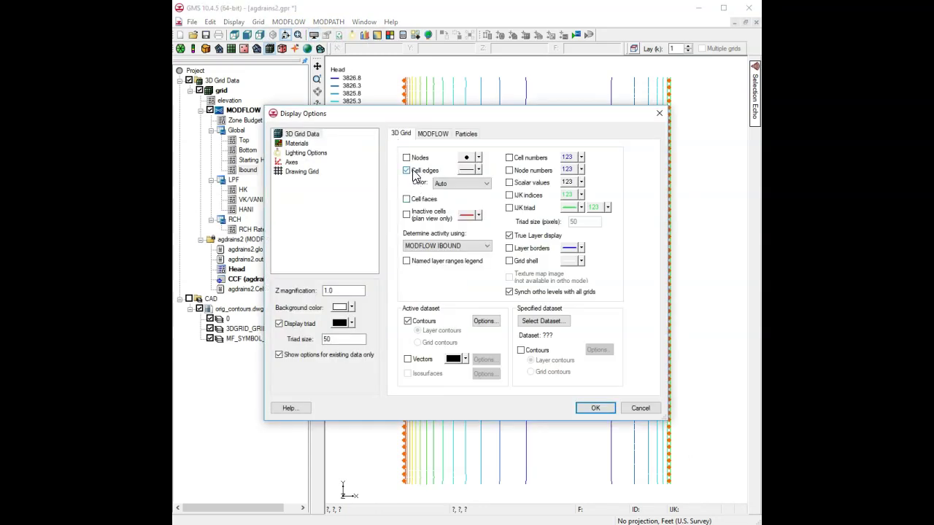
{"action": "left_click", "coordinate": [593, 408]}
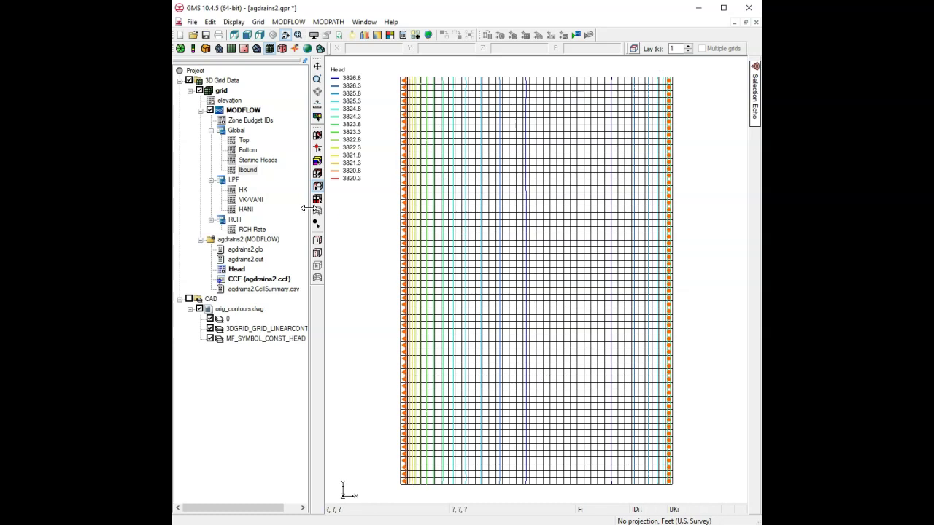
{"action": "left_click", "coordinate": [317, 186]}
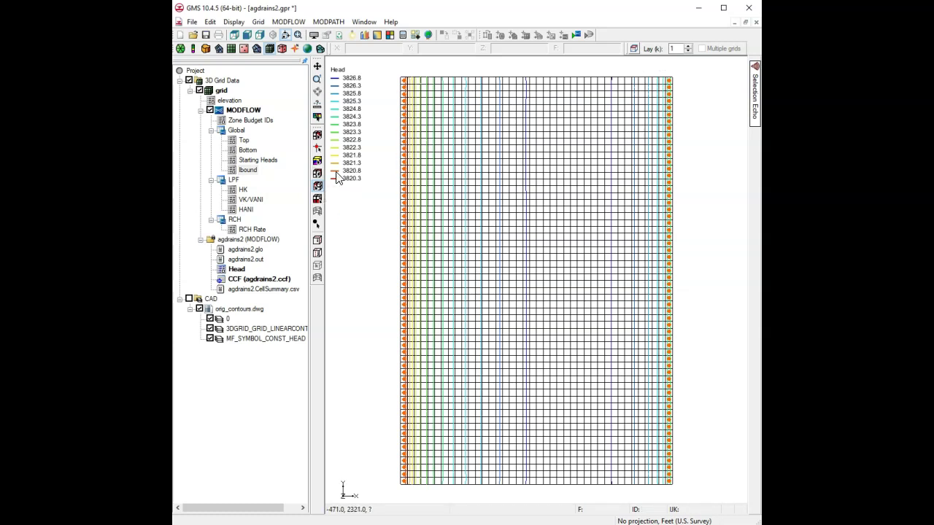
{"action": "double_click", "coordinate": [402, 147]}
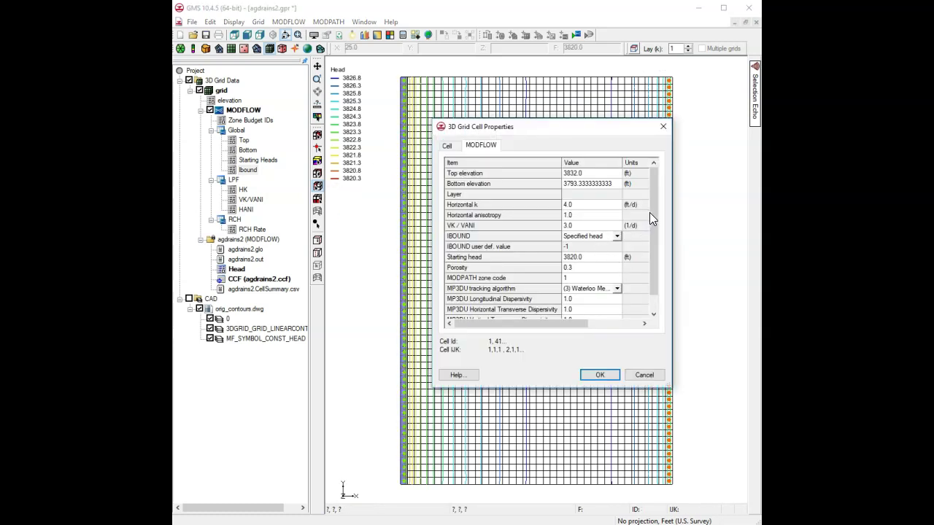
{"action": "left_click_drag", "start_coordinate": [650, 213], "coordinate": [665, 301]}
{"action": "left_click", "coordinate": [581, 310]}
{"action": "type", "text": "2"}
{"action": "left_click", "coordinate": [600, 375]}
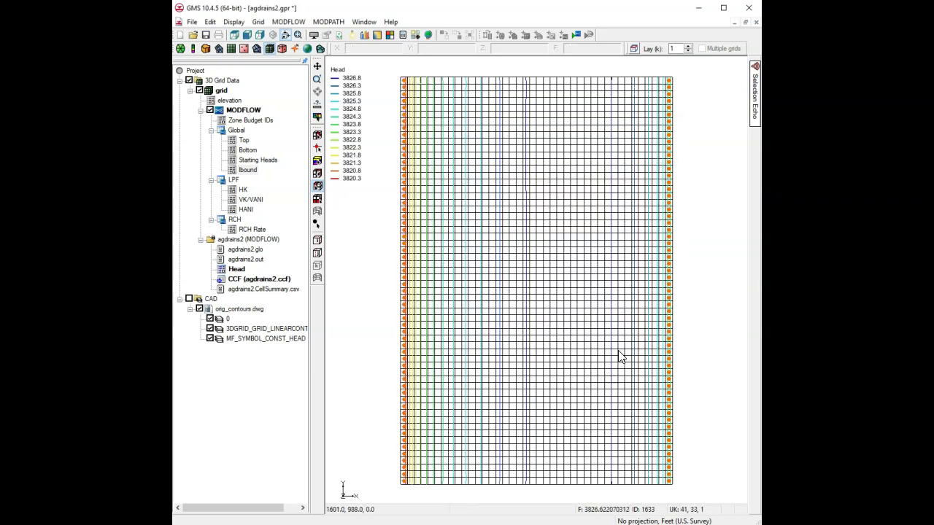
Assign zone budget ID 3 to the constant-head cells along the grid's right edge
{"action": "double_click", "coordinate": [671, 248]}
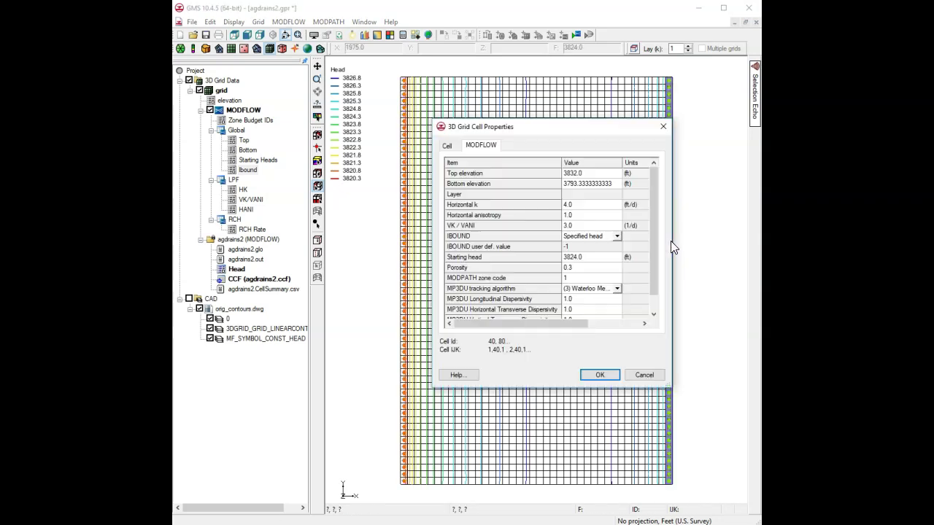
{"action": "scroll", "coordinate": [652, 234], "scroll_direction": "down", "scroll_amount": 1}
{"action": "left_click", "coordinate": [582, 310]}
{"action": "type", "text": "3"}
{"action": "left_click", "coordinate": [599, 375]}
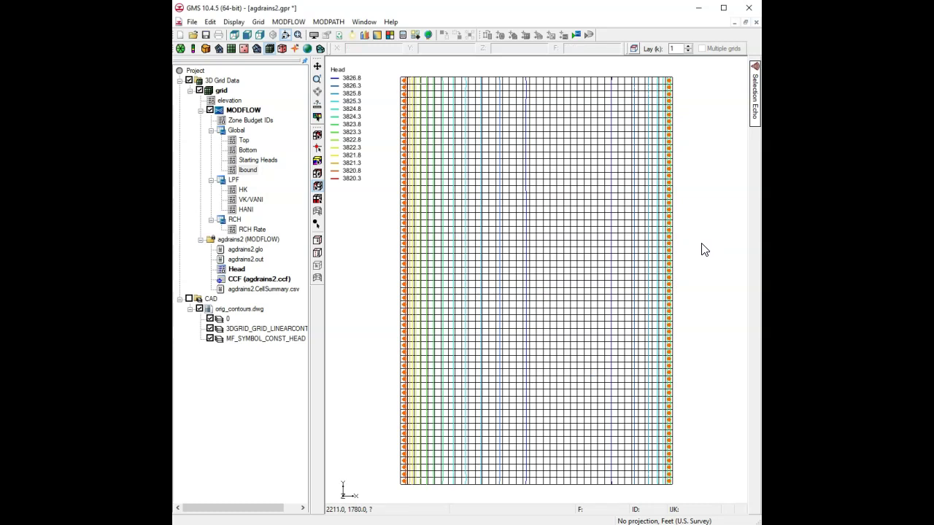
Examine the zone 1 flow budget for the flows to zones 2 and 3
{"action": "left_click", "coordinate": [288, 22]}
{"action": "left_click", "coordinate": [308, 95]}
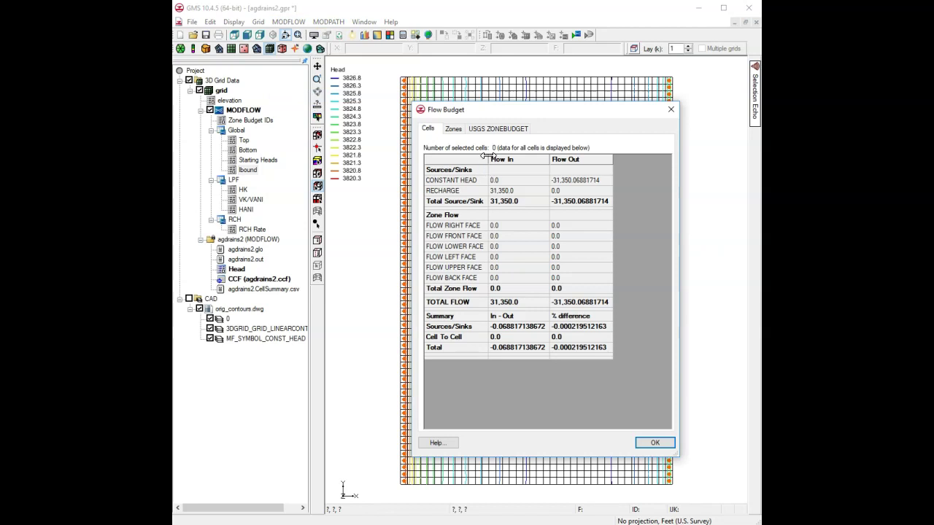
{"action": "left_click", "coordinate": [453, 130]}
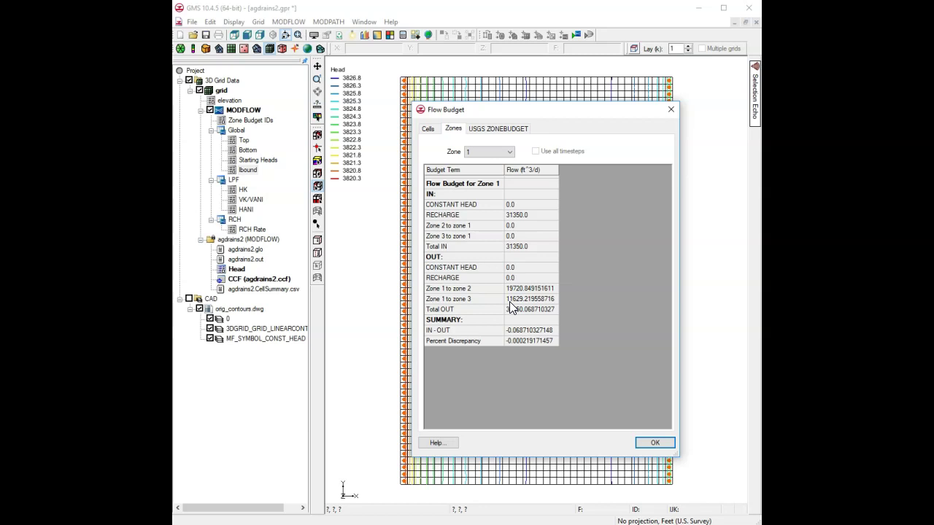
{"action": "left_click", "coordinate": [654, 443]}
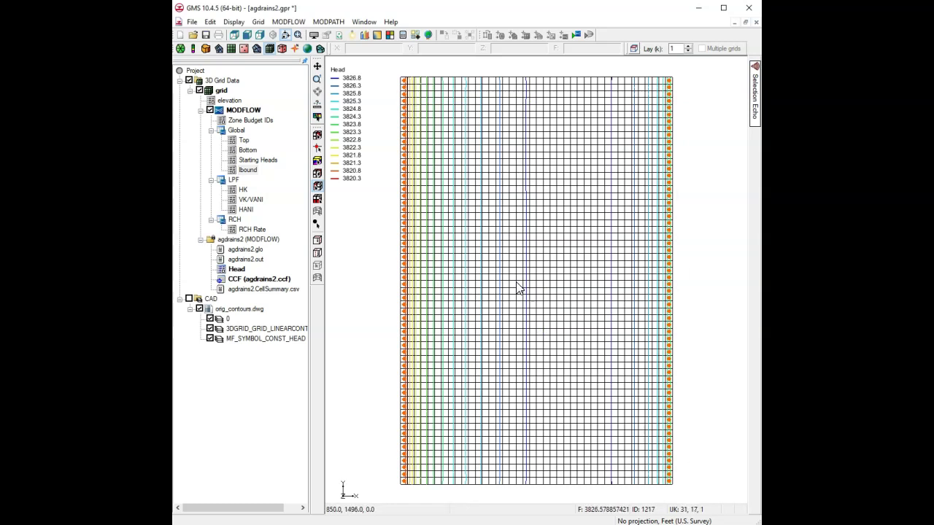
Make HK the active dataset and inspect its horizontal hydraulic conductivity values across the grid layers without changing them
{"action": "left_click", "coordinate": [243, 190]}
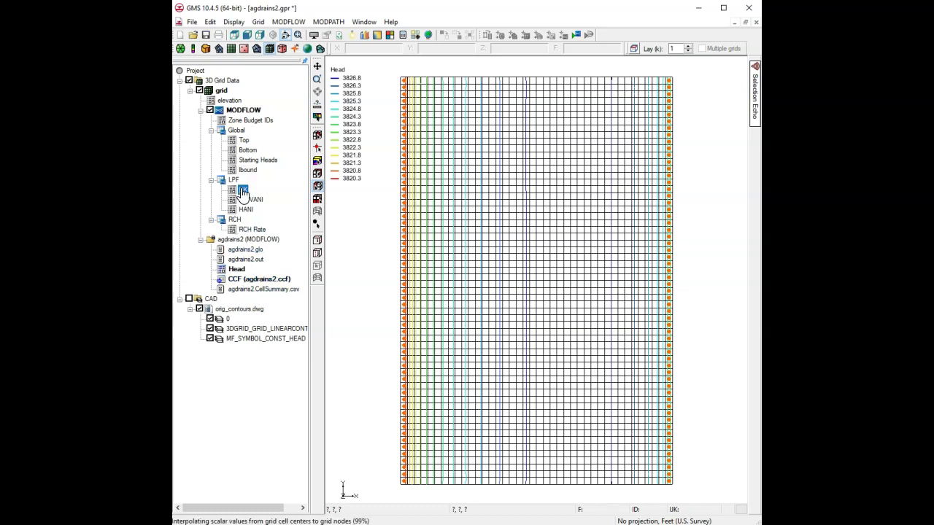
{"action": "double_click", "coordinate": [242, 191]}
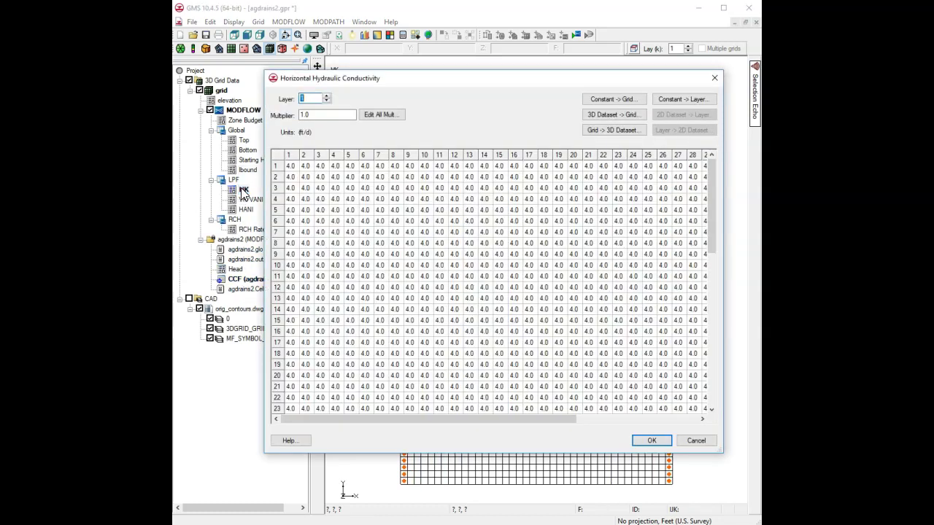
{"action": "left_click", "coordinate": [327, 96]}
{"action": "left_click", "coordinate": [327, 97]}
{"action": "left_click", "coordinate": [327, 102]}
{"action": "left_click", "coordinate": [695, 441]}
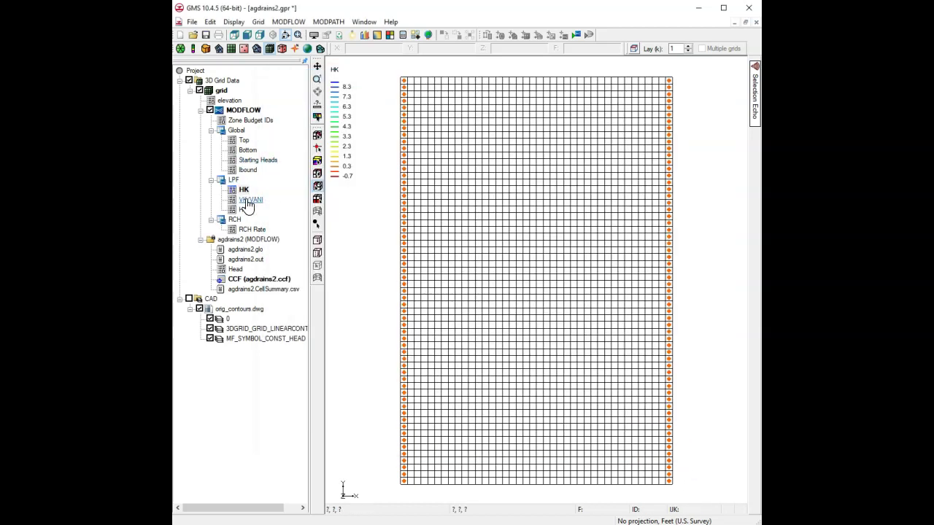
Check layer 1's vertical anisotropy values in the LPF package, switch it to Specify Kv and open the vertical hydraulic conductivity array
{"action": "double_click", "coordinate": [234, 179]}
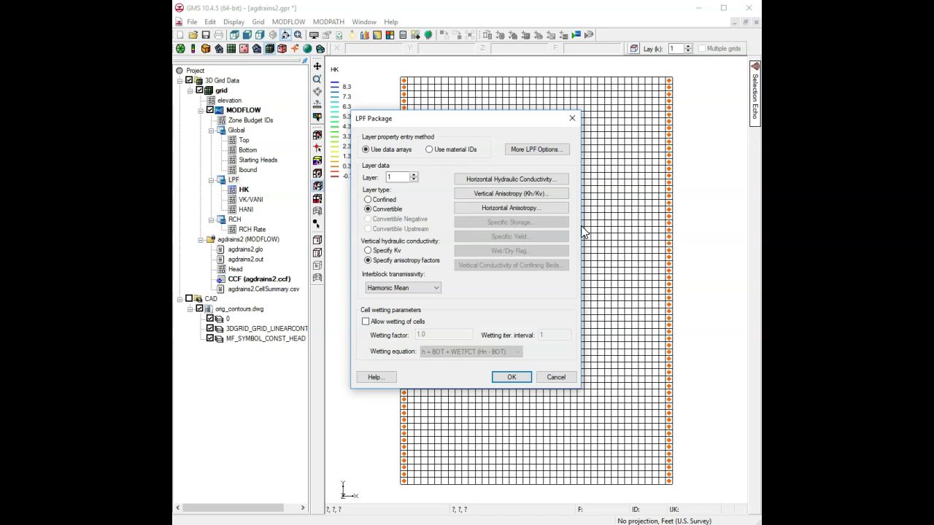
{"action": "left_click", "coordinate": [538, 199]}
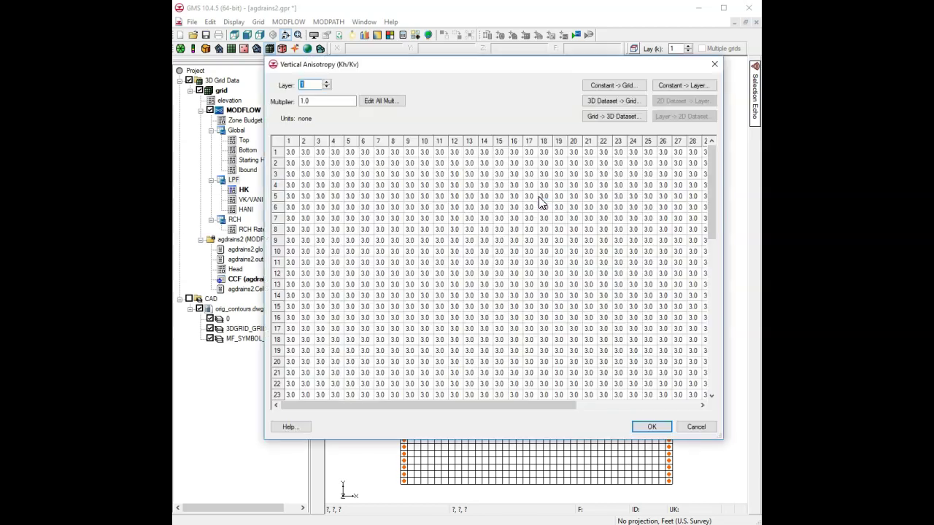
{"action": "left_click", "coordinate": [694, 428]}
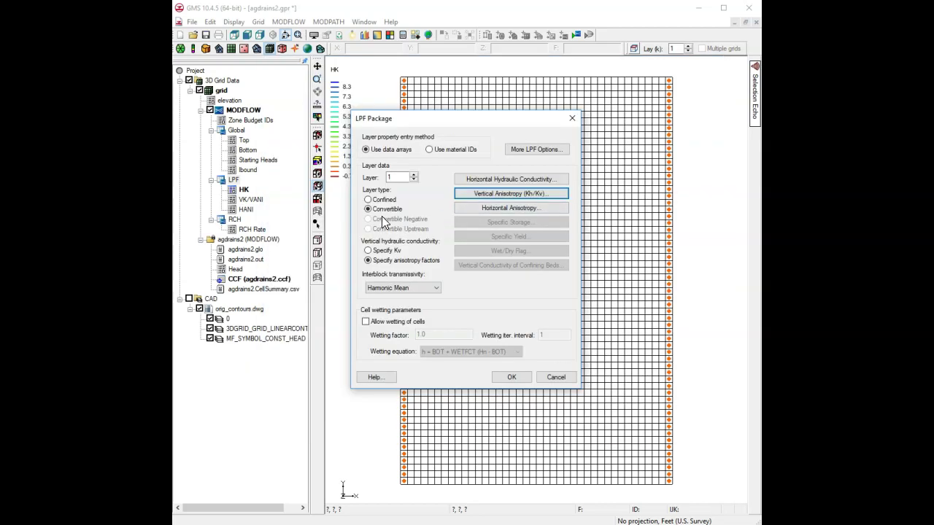
{"action": "left_click", "coordinate": [387, 252]}
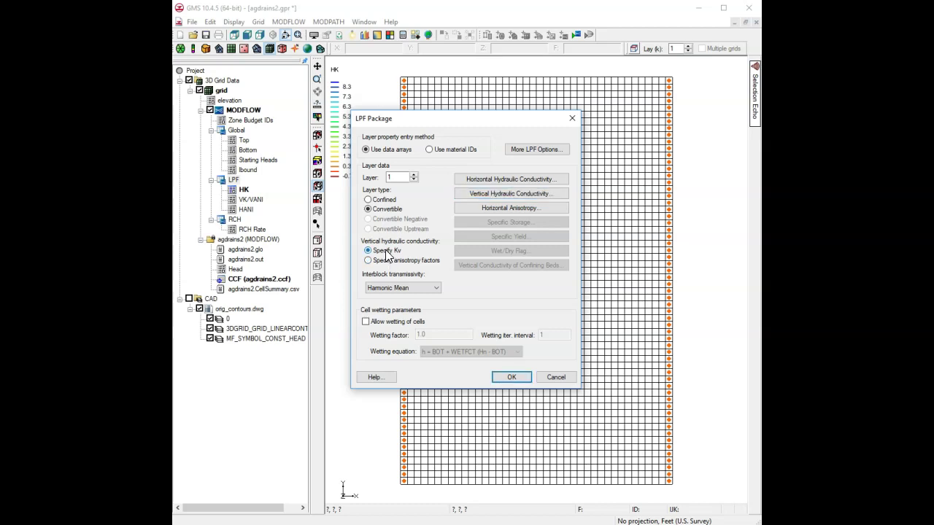
{"action": "left_click", "coordinate": [517, 194]}
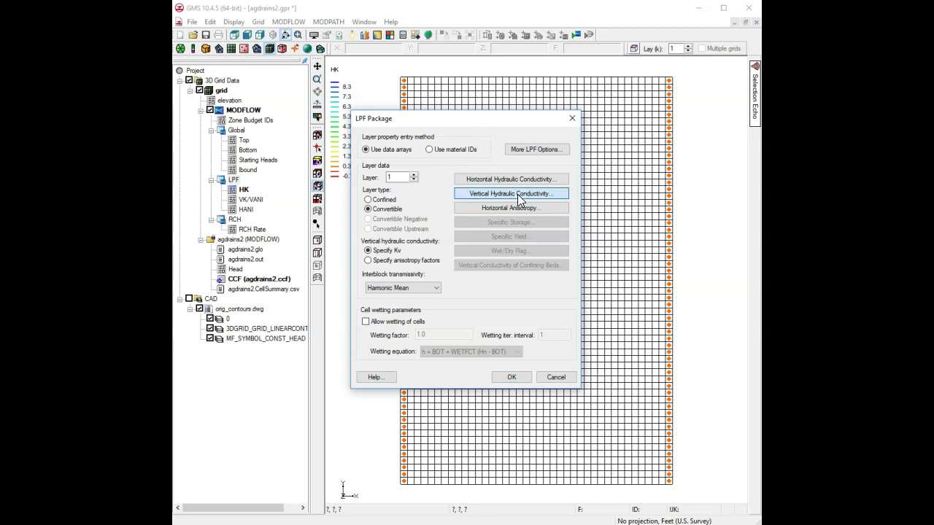
{"action": "left_click", "coordinate": [636, 85]}
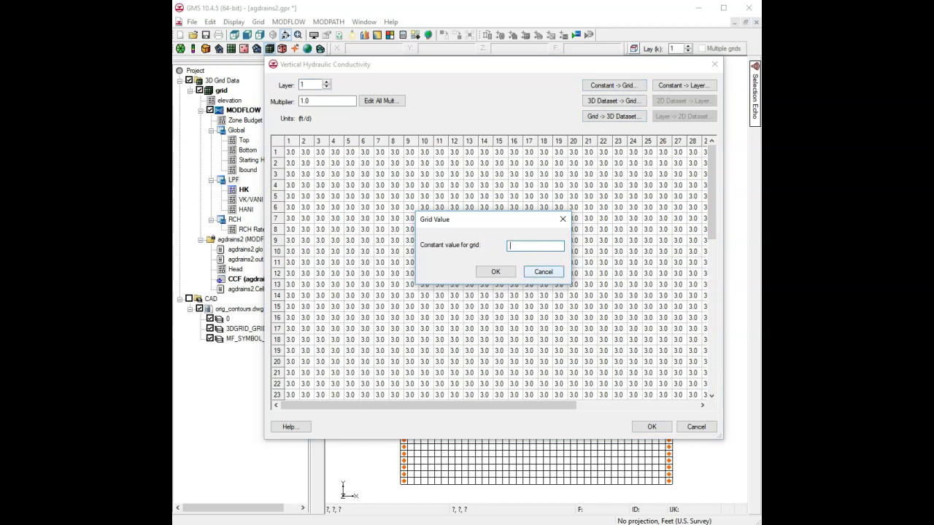
{"action": "type", "text": "8"}
{"action": "left_click", "coordinate": [532, 277]}
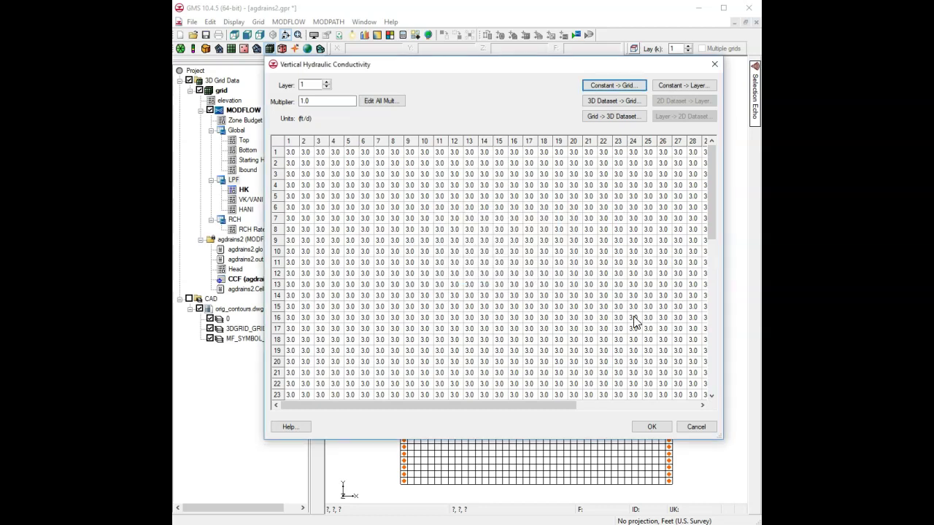
Set the vertical hydraulic conductivity to a constant 0.8 ft/d for the whole grid
{"action": "left_click", "coordinate": [615, 84]}
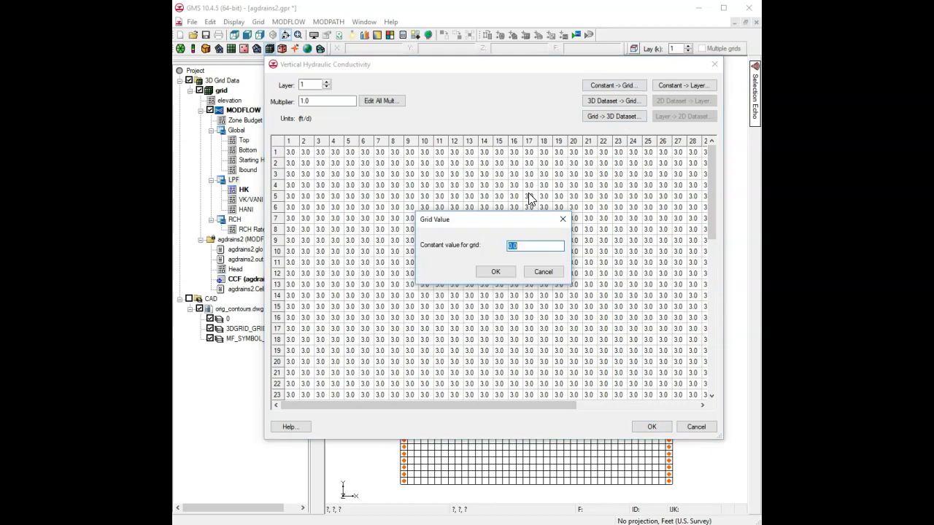
{"action": "type", "text": "8"}
{"action": "left_click", "coordinate": [494, 272]}
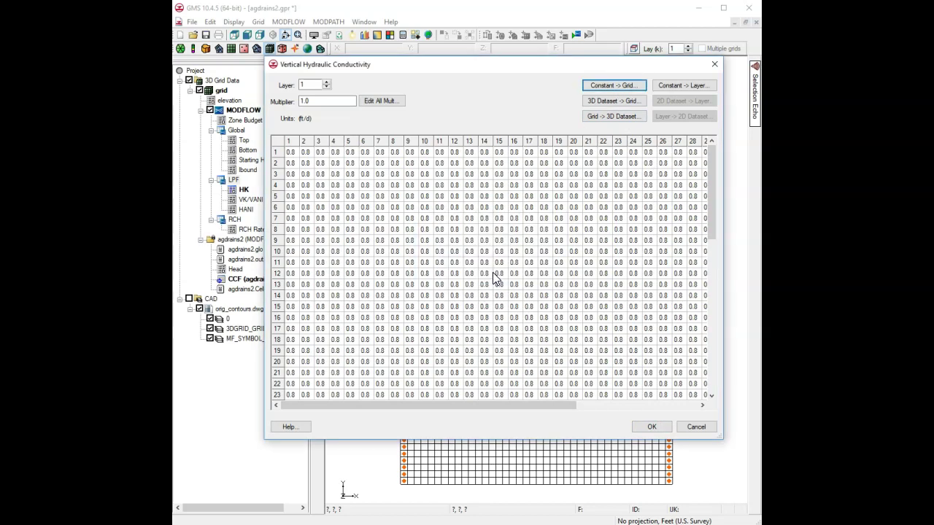
{"action": "left_click", "coordinate": [666, 429]}
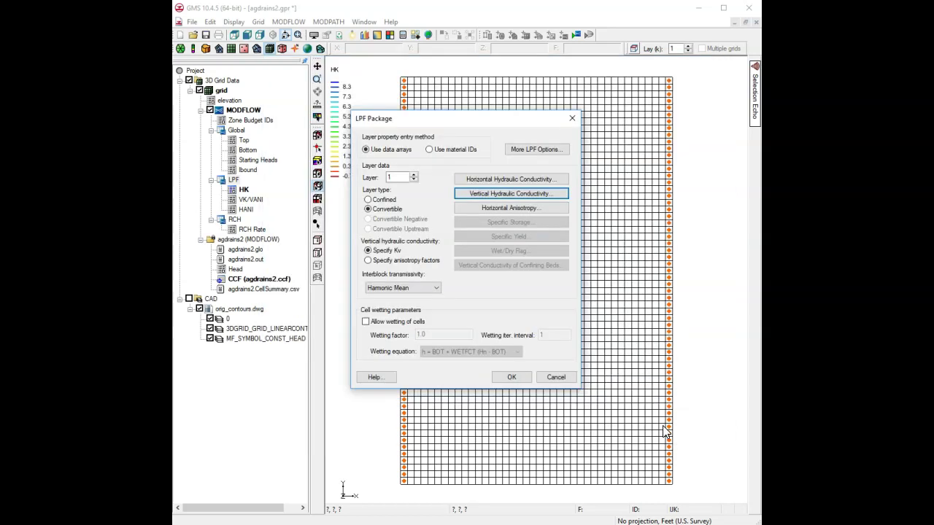
Check the horizontal and vertical hydraulic conductivity arrays, stepping through the layers of the vertical one, and accept the LPF package settings
{"action": "left_click", "coordinate": [533, 180]}
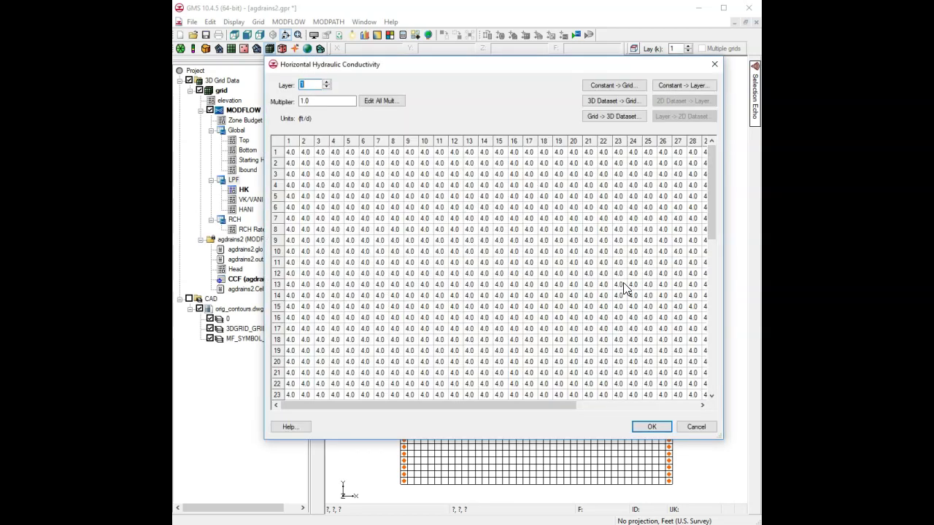
{"action": "left_click", "coordinate": [695, 427]}
{"action": "left_click", "coordinate": [537, 194]}
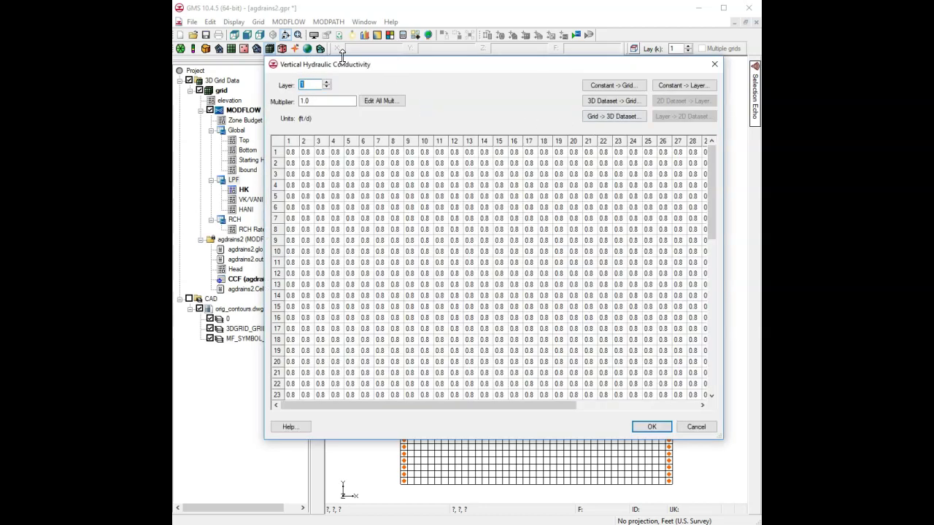
{"action": "left_click", "coordinate": [327, 83]}
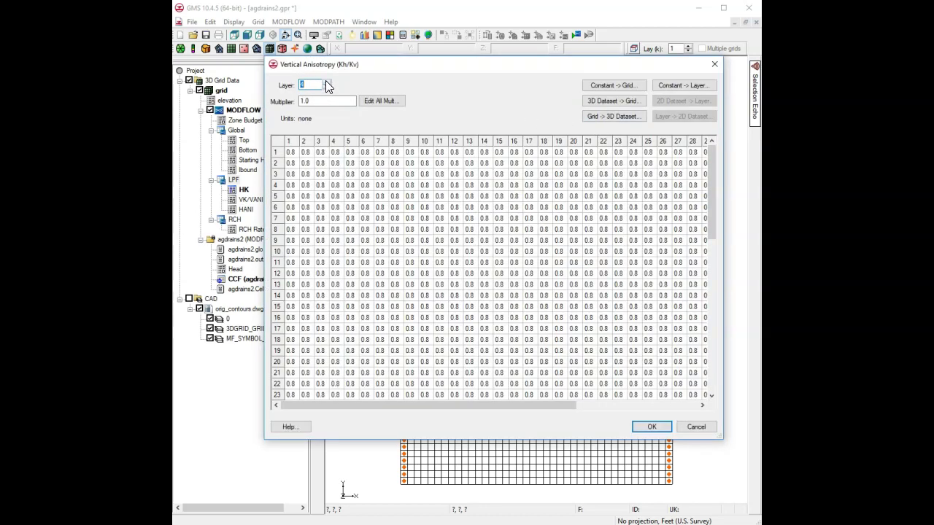
{"action": "left_click", "coordinate": [651, 427]}
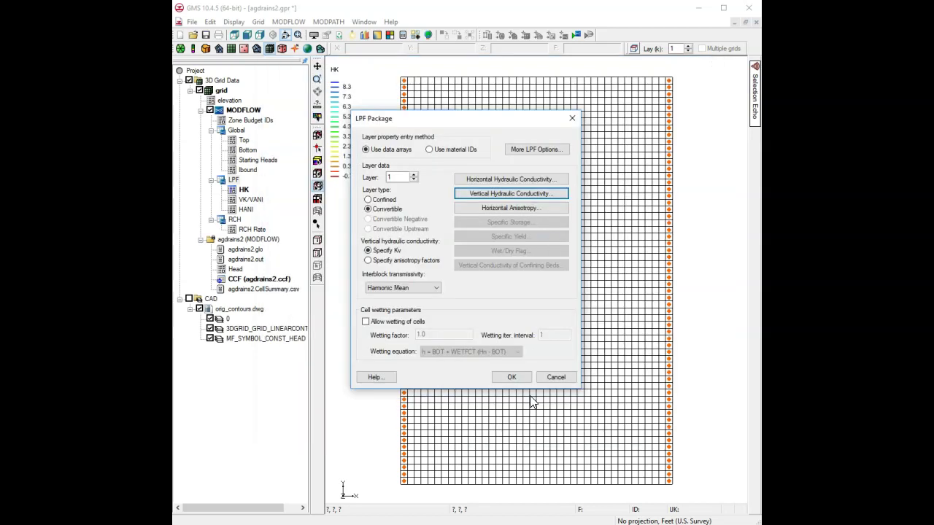
{"action": "left_click", "coordinate": [514, 377]}
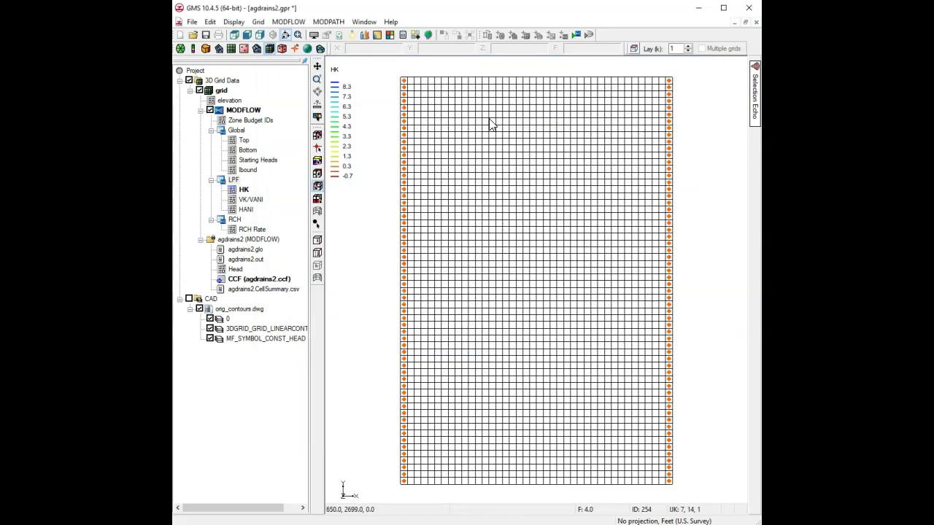
Save the project, run MODFLOW with the new vertical conductivity and load the solution
{"action": "left_click", "coordinate": [206, 35]}
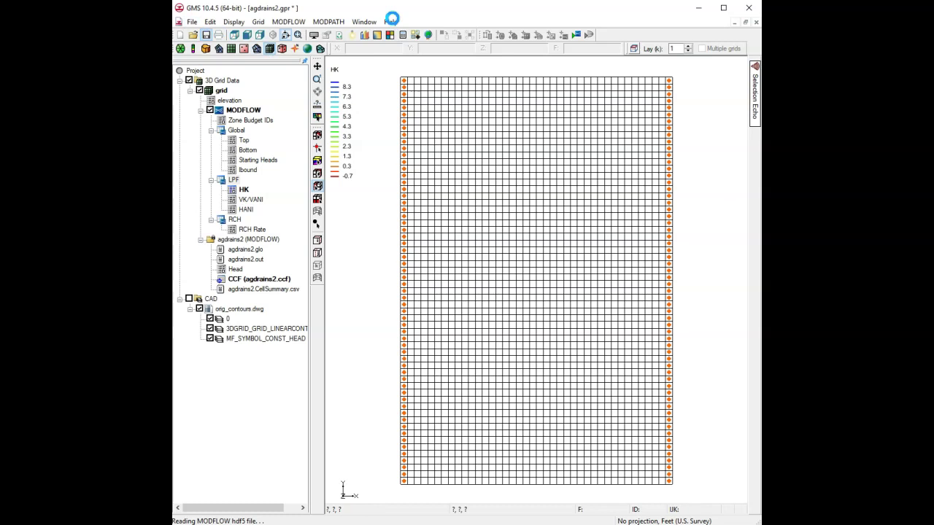
{"action": "left_click", "coordinate": [578, 34]}
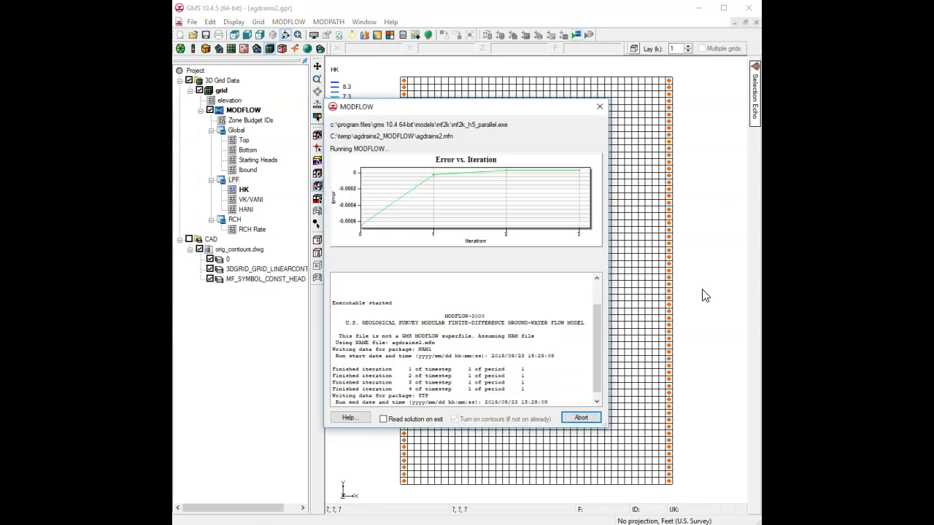
{"action": "left_click", "coordinate": [580, 419]}
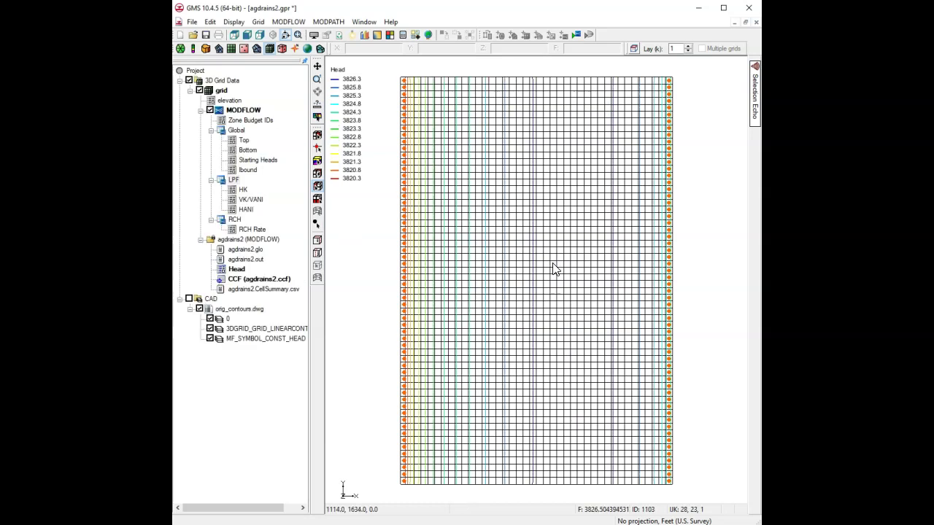
Examine the zone 1 flow budget of the new solution for the flows to zones 2 and 3
{"action": "left_click", "coordinate": [295, 23]}
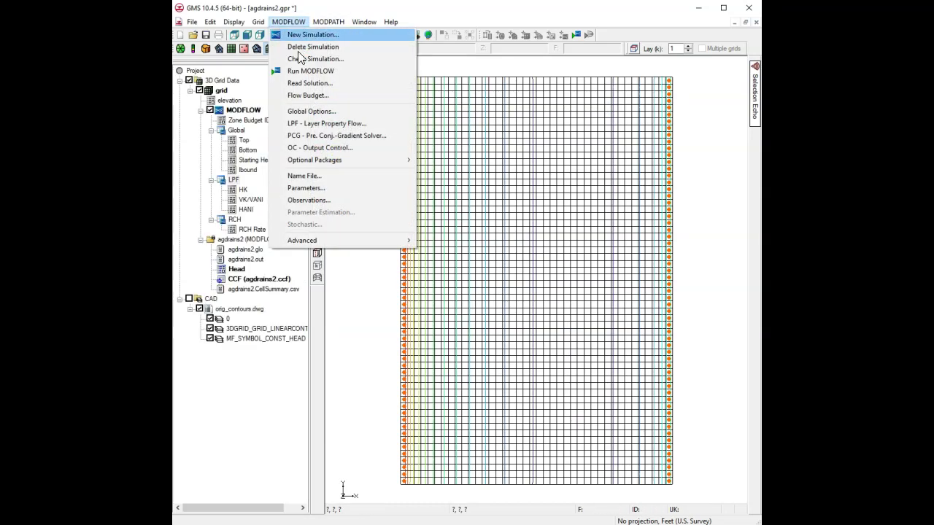
{"action": "left_click", "coordinate": [308, 95]}
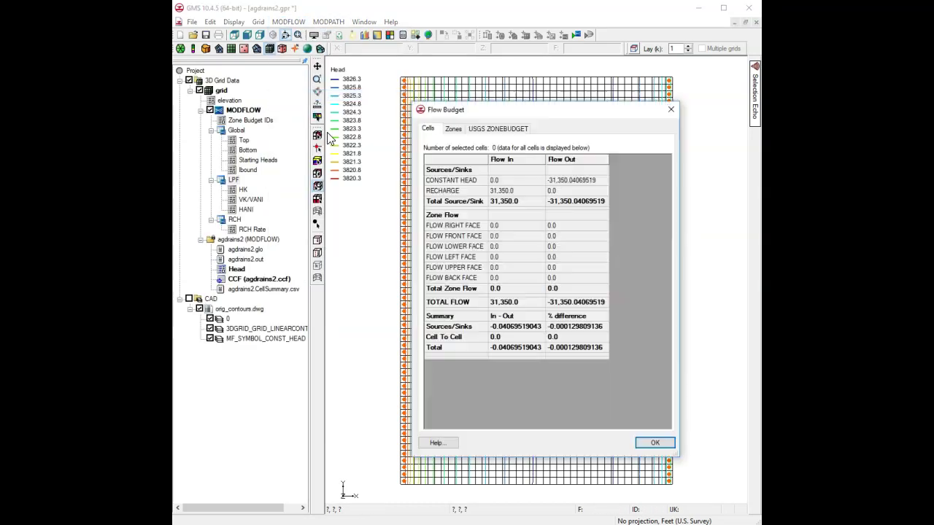
{"action": "left_click", "coordinate": [455, 129]}
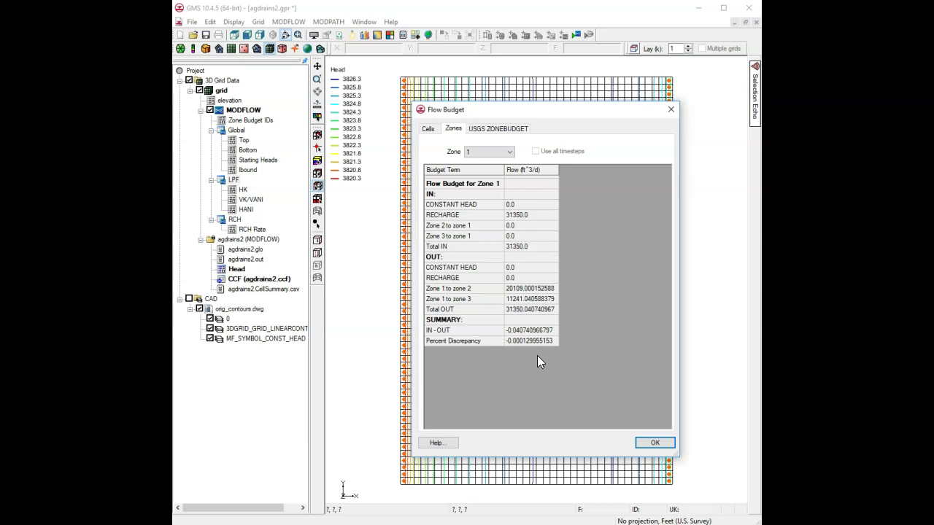
{"action": "left_click", "coordinate": [654, 444]}
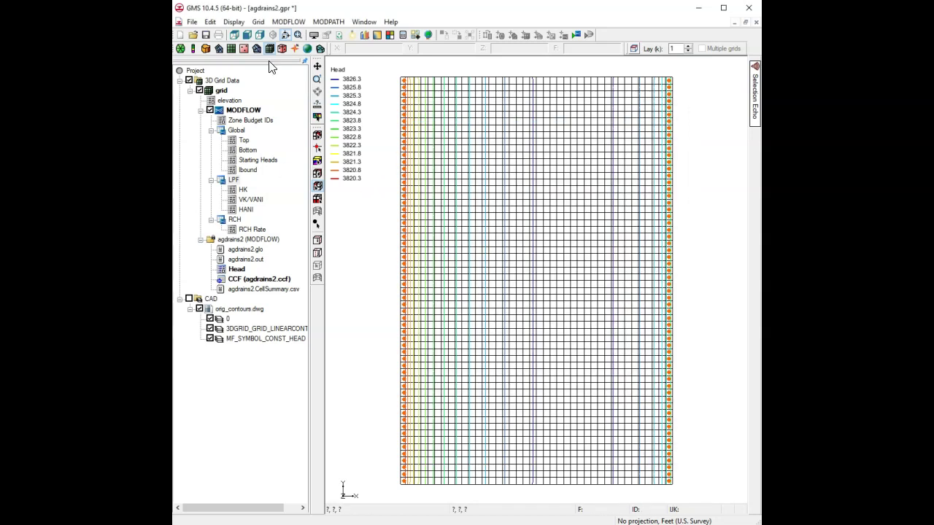
Hide the grid's cell edges and toggle the CAD contours on and off to compare them with the new head contours
{"action": "left_click", "coordinate": [315, 35]}
{"action": "left_click", "coordinate": [406, 199]}
{"action": "left_click", "coordinate": [407, 171]}
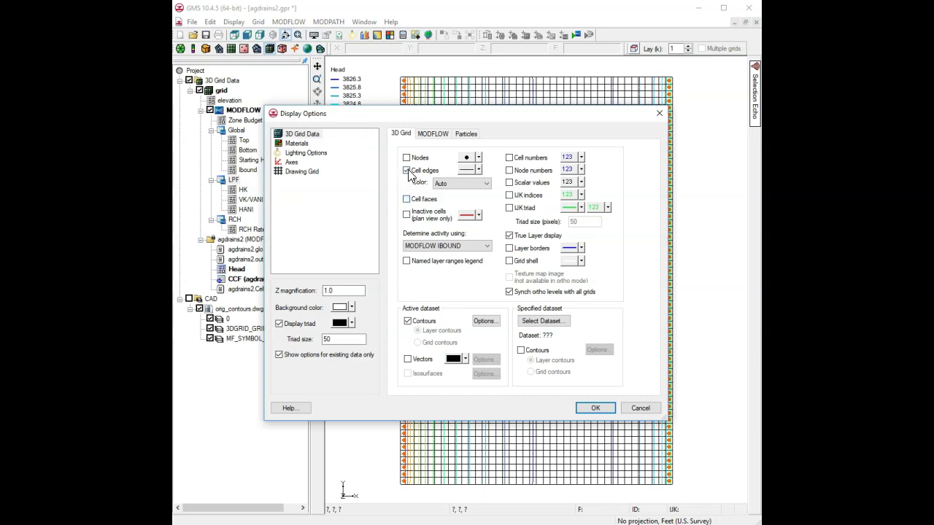
{"action": "left_click", "coordinate": [593, 409]}
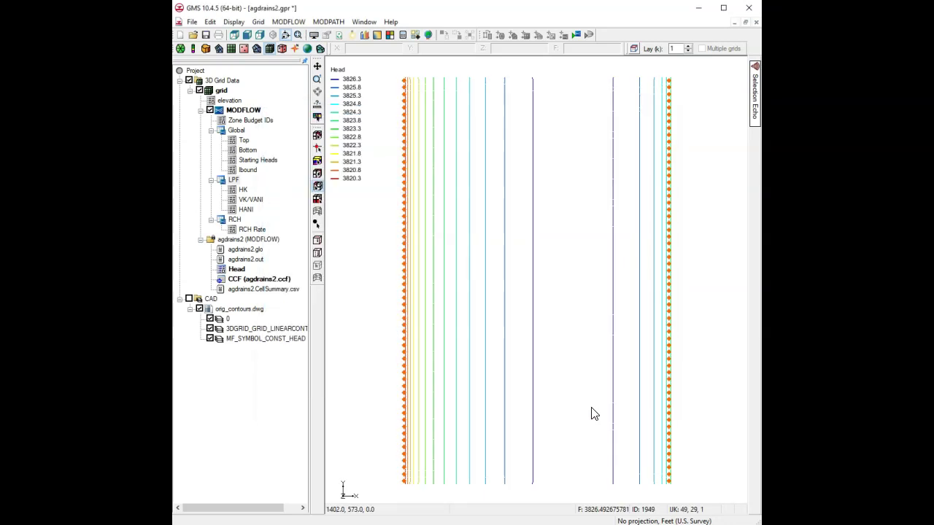
{"action": "left_click", "coordinate": [189, 300]}
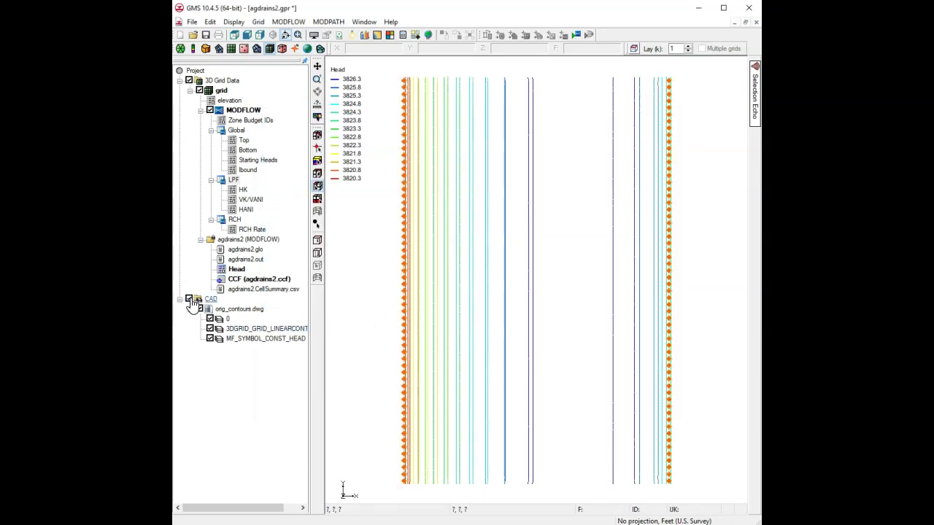
{"action": "left_click", "coordinate": [189, 300]}
{"action": "left_click", "coordinate": [189, 300]}
{"action": "left_click", "coordinate": [180, 299]}
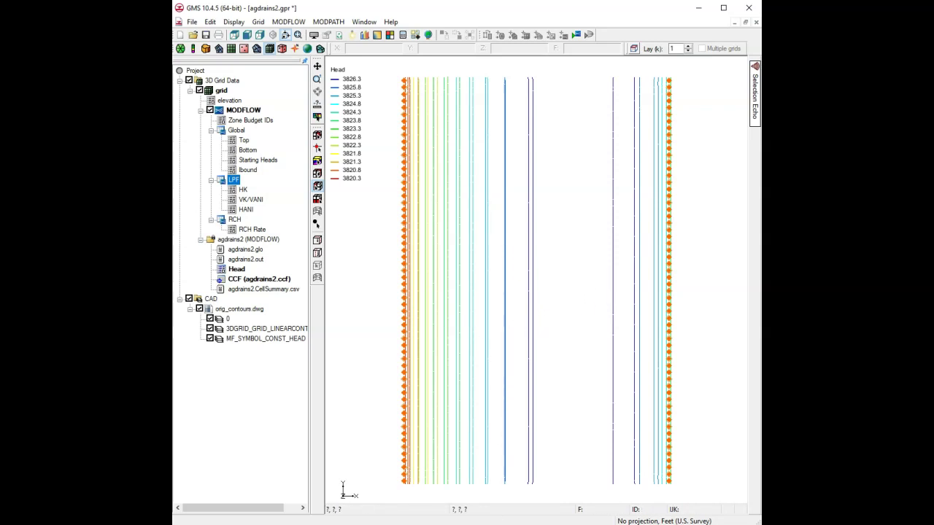
Switch to the browser and review the agricultural drain case study's instructions and model diagram
{"action": "key", "text": "alt+Tab"}
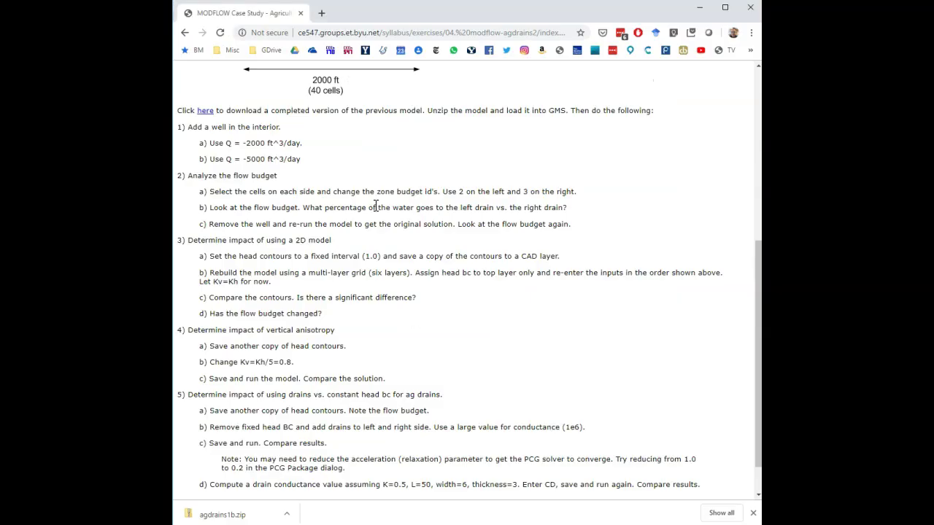
{"action": "scroll", "coordinate": [376, 226], "scroll_direction": "up", "scroll_amount": 5}
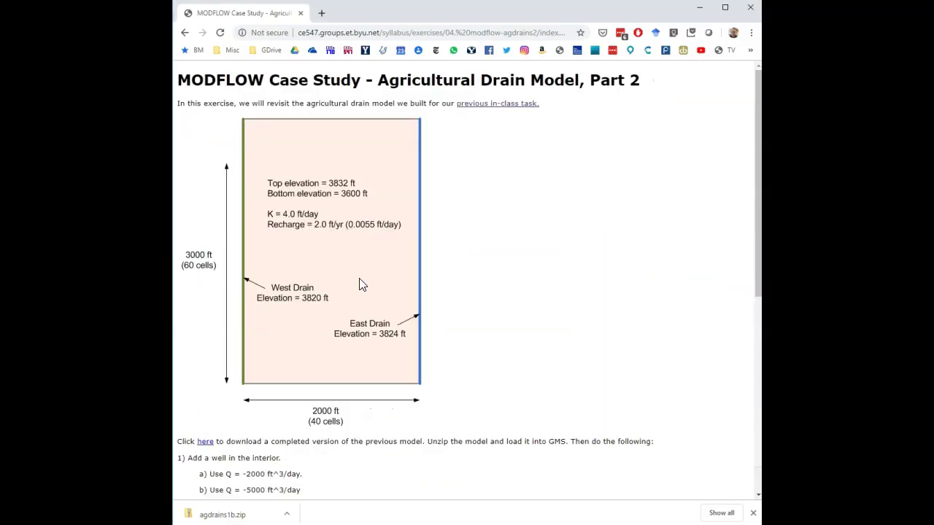
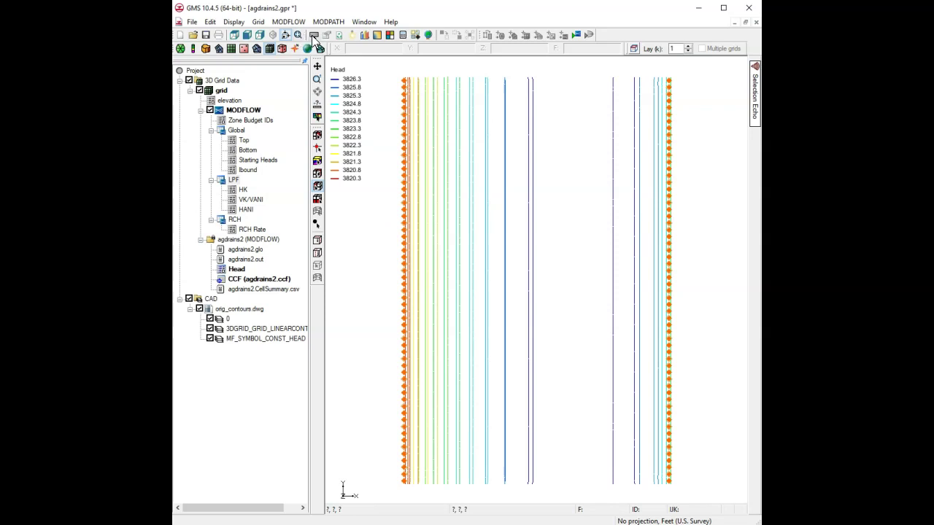
Back in GMS, hide the CAD contours and turn the grid's cell edges on again
{"action": "left_click", "coordinate": [188, 300]}
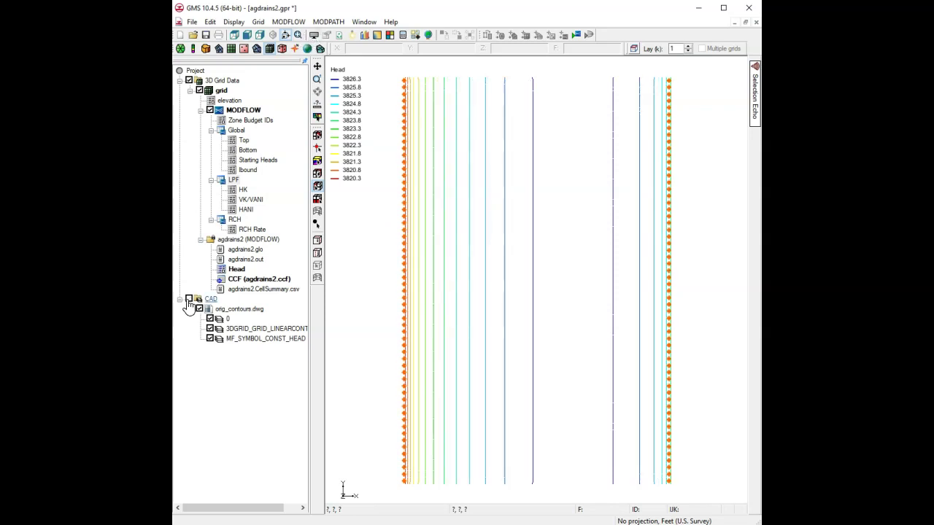
{"action": "left_click", "coordinate": [313, 35]}
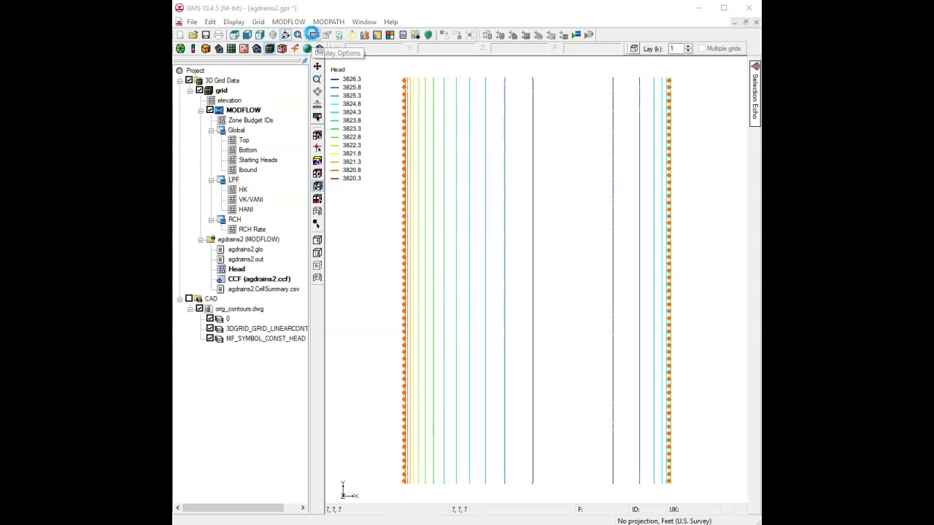
{"action": "left_click", "coordinate": [407, 170]}
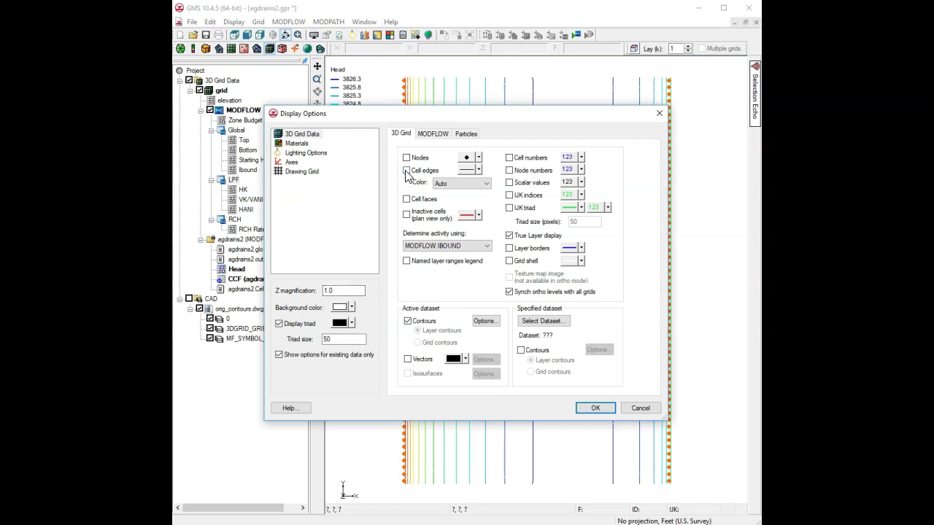
{"action": "left_click", "coordinate": [595, 409]}
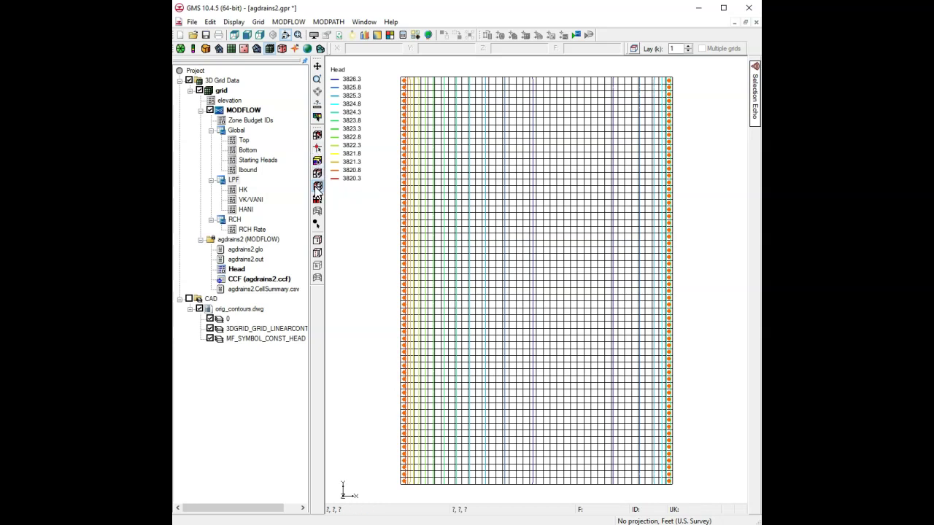
Change the IBOUND of the specified-head cells along the grid's west edge to Active
{"action": "double_click", "coordinate": [405, 169]}
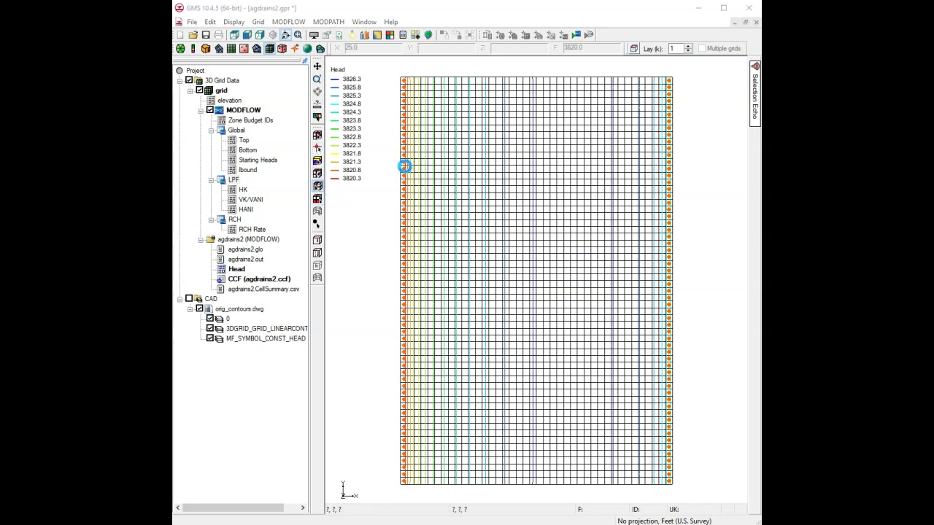
{"action": "left_click", "coordinate": [618, 239]}
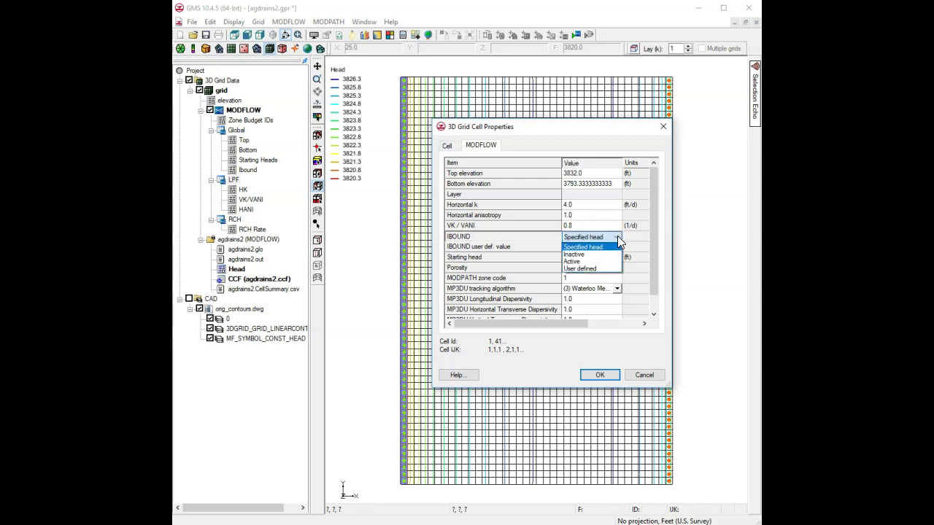
{"action": "left_click", "coordinate": [585, 263]}
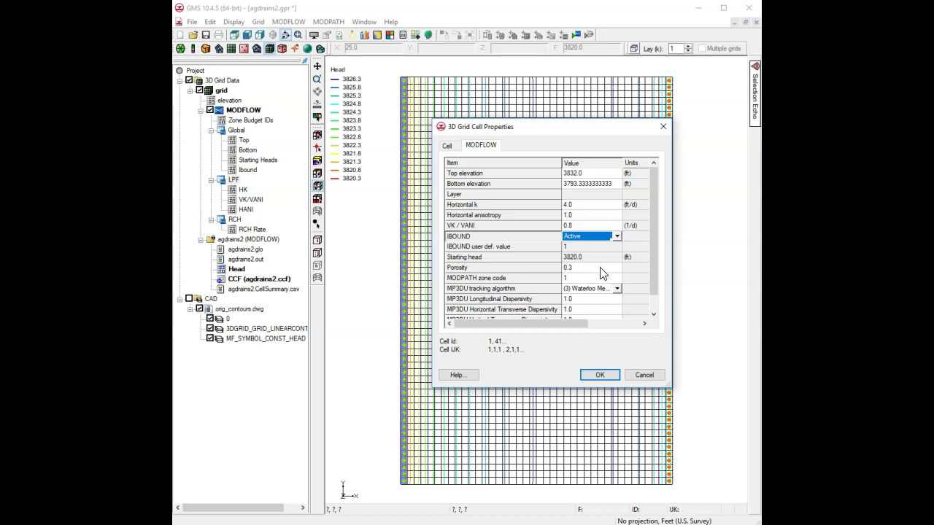
{"action": "left_click", "coordinate": [600, 374]}
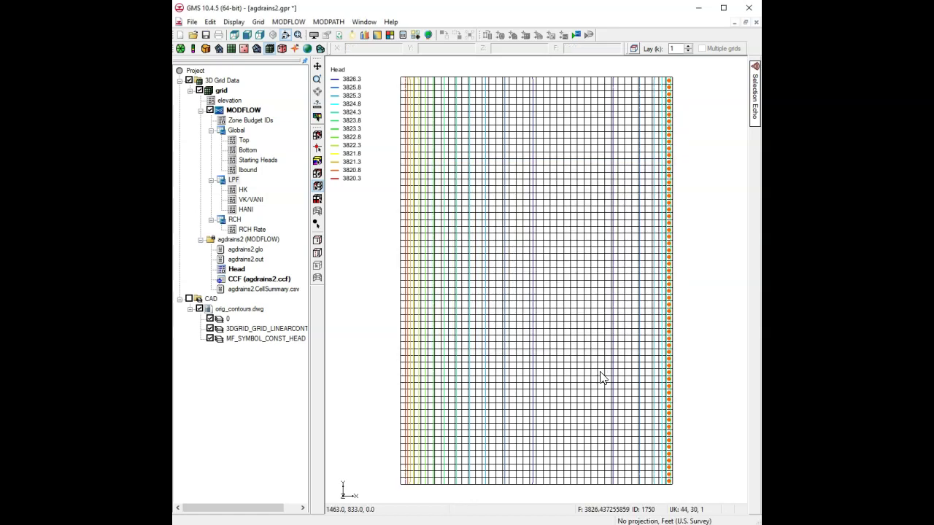
Change the IBOUND of the specified-head cells along the grid's east edge to Active
{"action": "double_click", "coordinate": [669, 179]}
{"action": "left_click", "coordinate": [616, 238]}
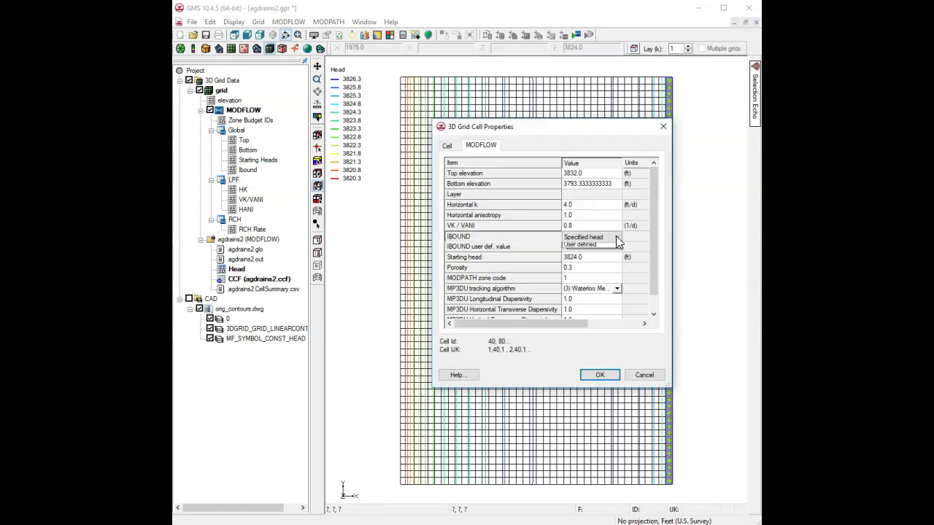
{"action": "left_click", "coordinate": [583, 260]}
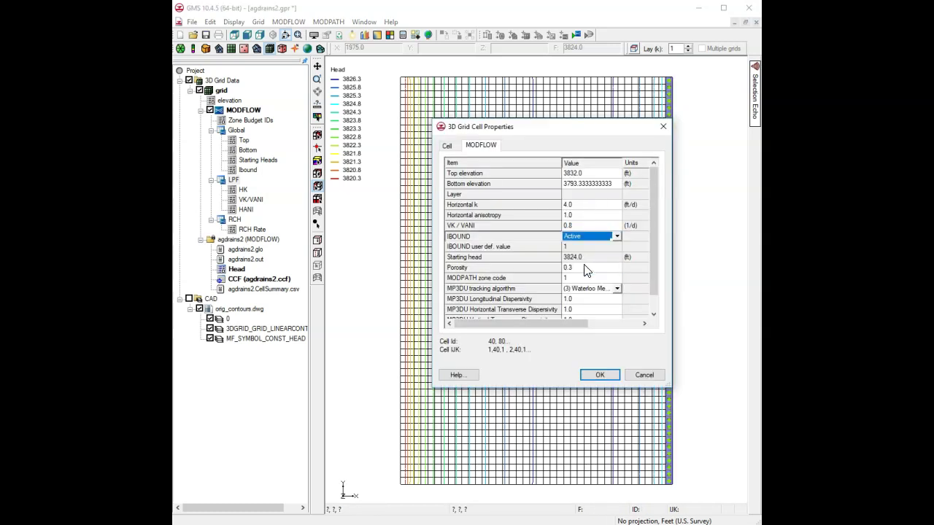
{"action": "left_click", "coordinate": [598, 375]}
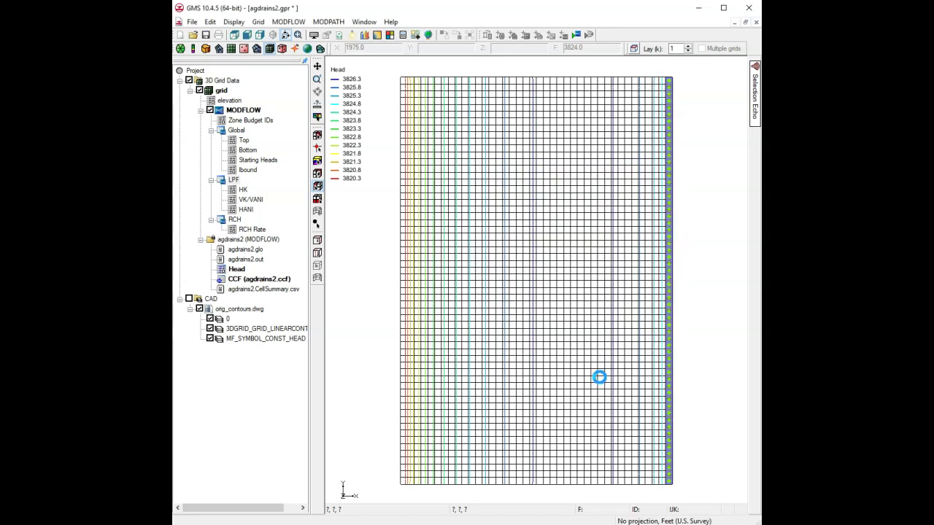
Add Drain (DRN) boundary conditions to the column of cells along the grid's west edge
{"action": "left_click", "coordinate": [403, 210]}
{"action": "right_click", "coordinate": [402, 210]}
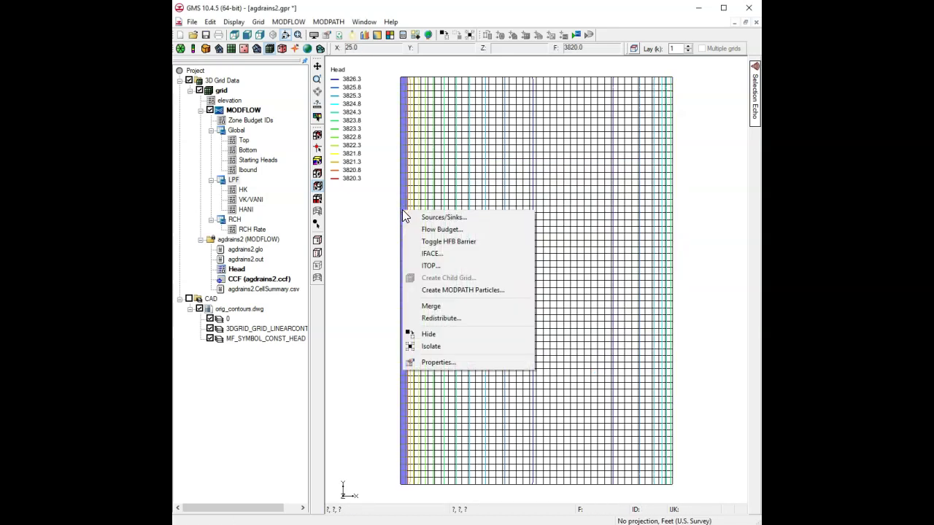
{"action": "left_click", "coordinate": [448, 218]}
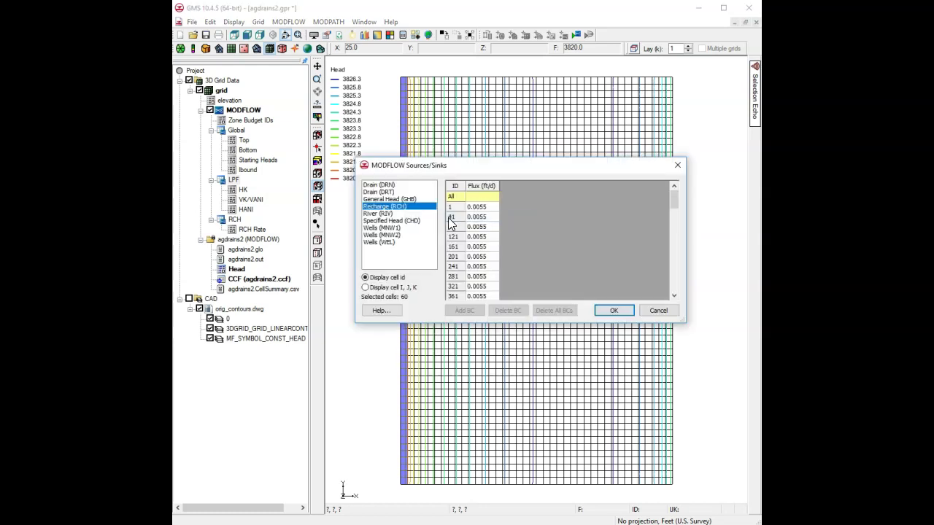
{"action": "left_click", "coordinate": [392, 186]}
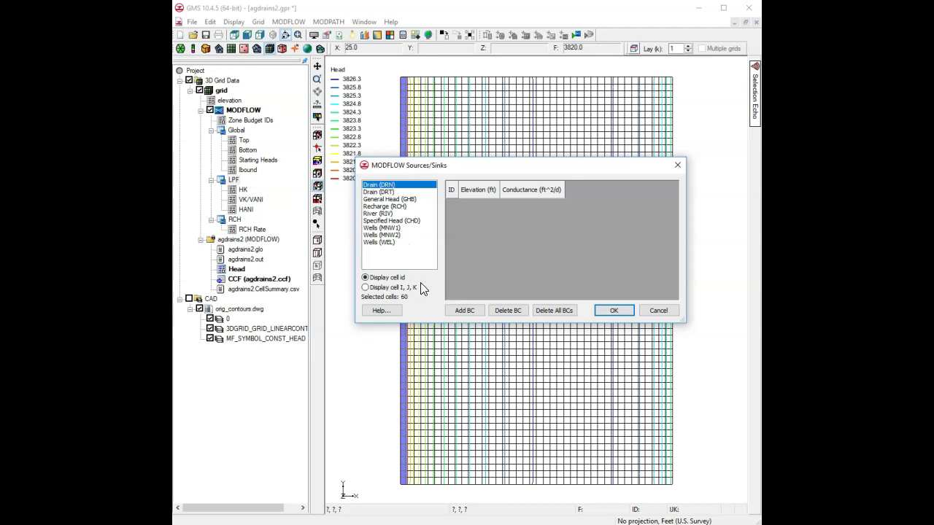
{"action": "left_click", "coordinate": [463, 312]}
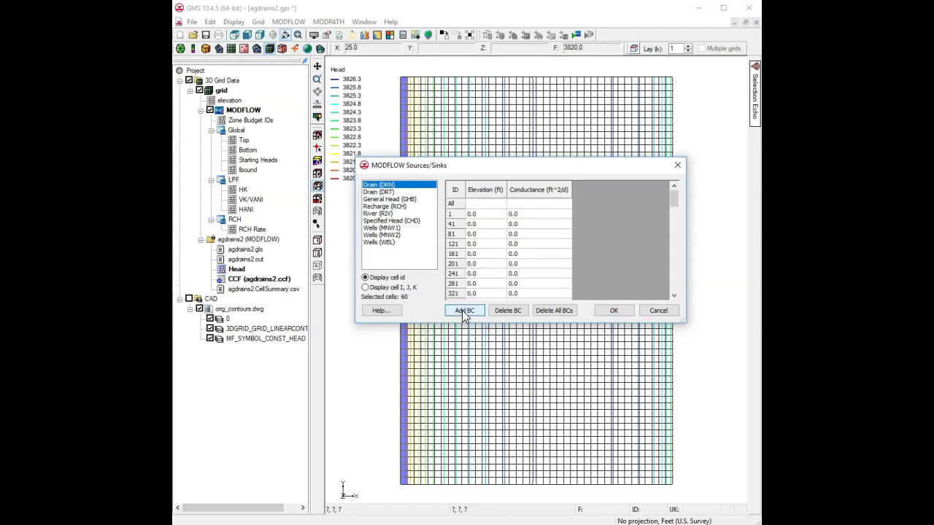
Set all the west-edge drains to an elevation of 3820 ft and a conductance of 1000000 ft^2/d
{"action": "mouse_move", "coordinate": [676, 196]}
{"action": "left_mouse_down"}
{"action": "mouse_move", "coordinate": [674, 297]}
{"action": "mouse_move", "coordinate": [676, 189]}
{"action": "left_mouse_up"}
{"action": "left_click", "coordinate": [485, 214]}
{"action": "left_click", "coordinate": [481, 227]}
{"action": "left_click", "coordinate": [484, 244]}
{"action": "left_click", "coordinate": [491, 204]}
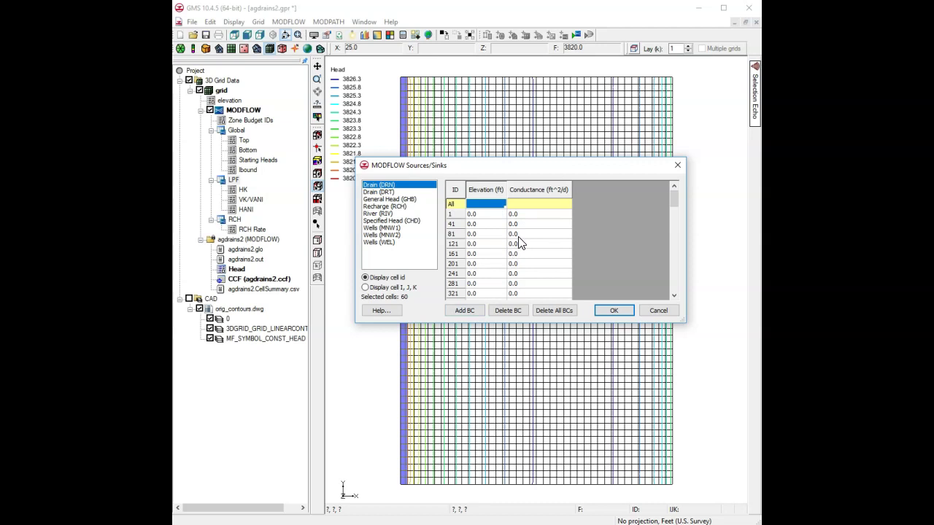
{"action": "type", "text": "3820"}
{"action": "key", "text": "Tab"}
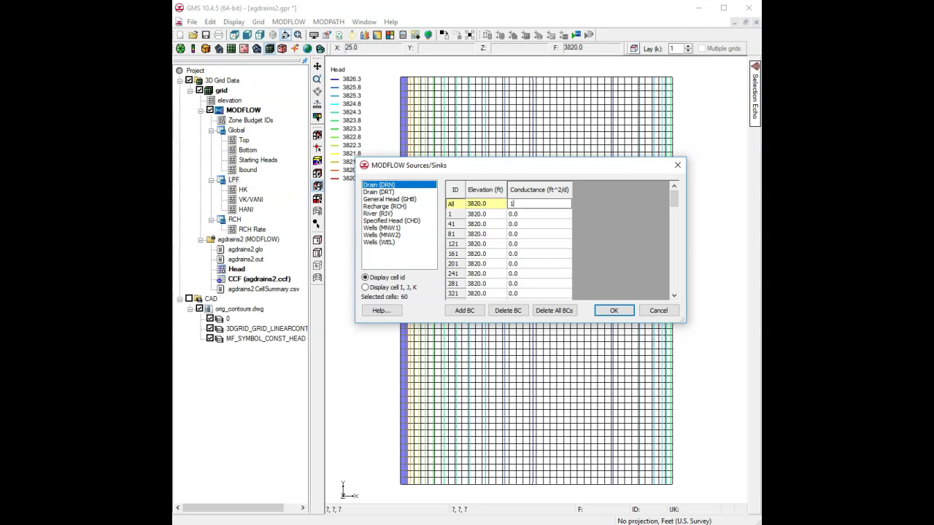
{"action": "key", "text": "Return"}
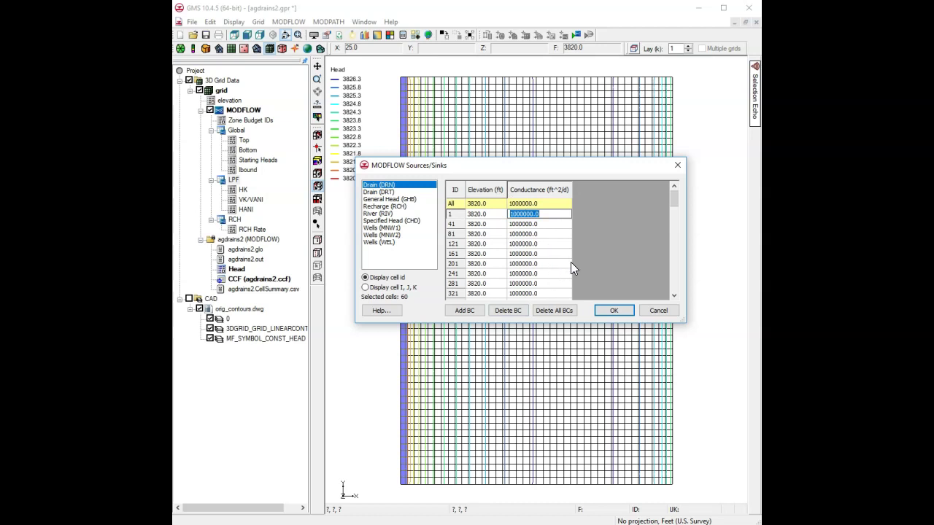
{"action": "mouse_move", "coordinate": [675, 200]}
{"action": "left_mouse_down"}
{"action": "mouse_move", "coordinate": [681, 303]}
{"action": "mouse_move", "coordinate": [665, 189]}
{"action": "left_mouse_up"}
{"action": "left_click", "coordinate": [601, 309]}
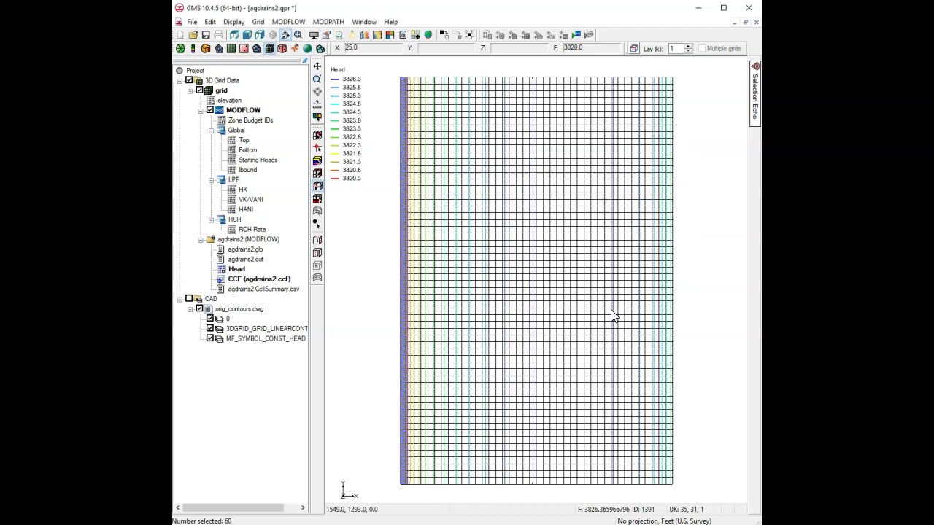
{"action": "left_click", "coordinate": [628, 253]}
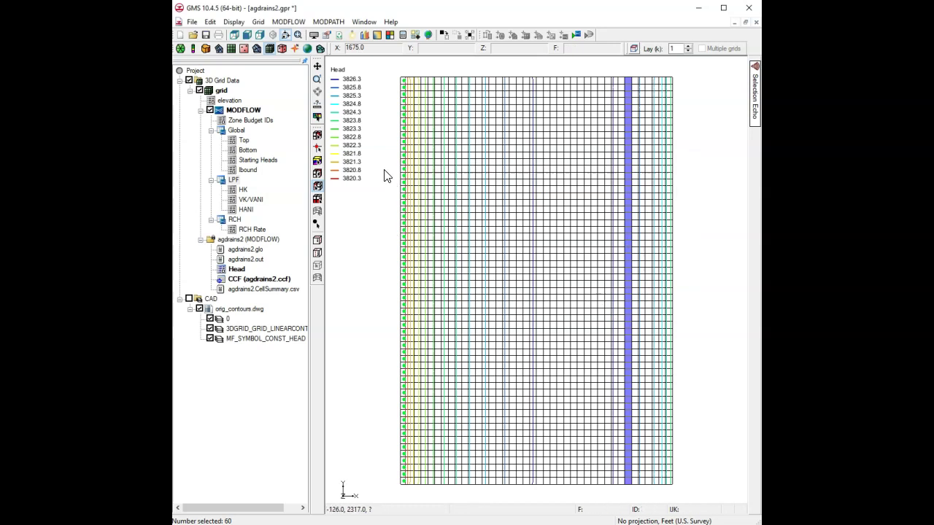
{"action": "left_click", "coordinate": [365, 255]}
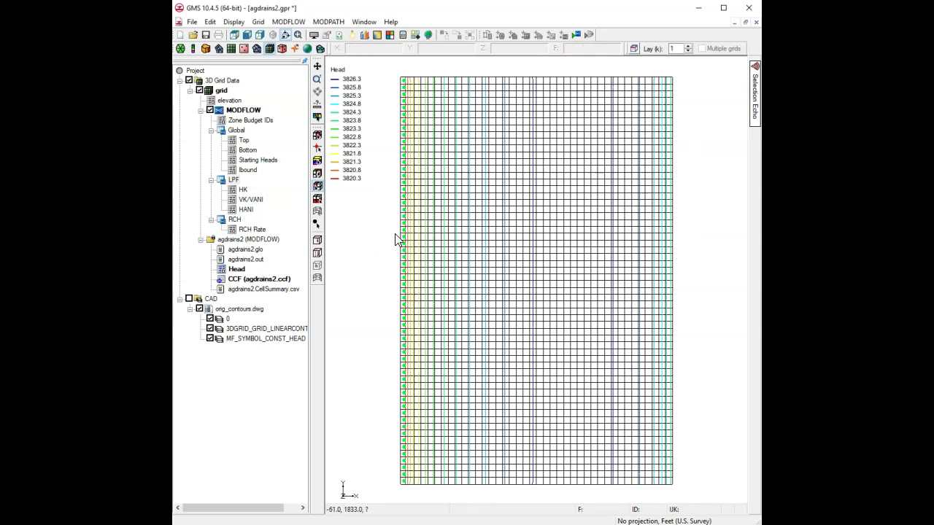
Add Drain (DRN) boundary conditions to the column of cells along the grid's east edge
{"action": "double_click", "coordinate": [670, 204]}
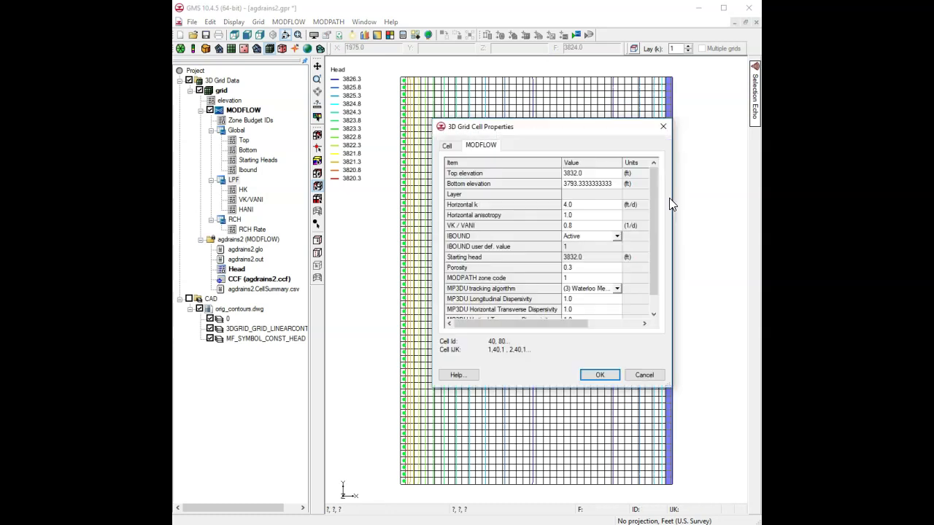
{"action": "left_click", "coordinate": [642, 375]}
{"action": "right_click", "coordinate": [668, 160]}
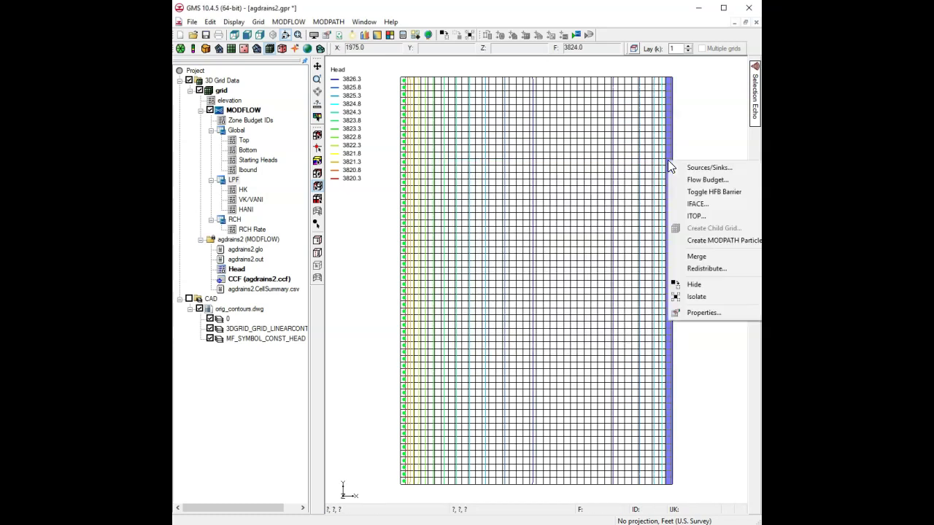
{"action": "left_click", "coordinate": [689, 168]}
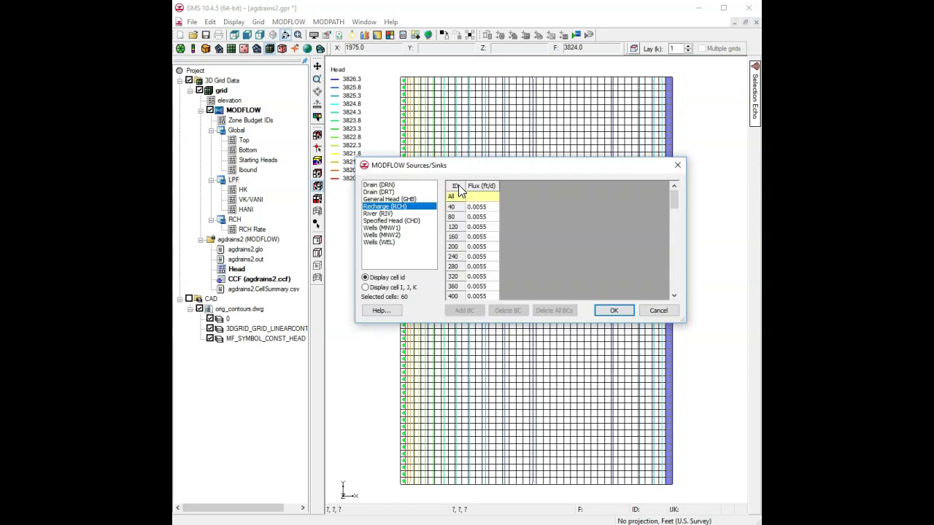
{"action": "left_click", "coordinate": [380, 186]}
{"action": "left_click", "coordinate": [459, 310]}
Set all the east-edge drains to an elevation of 3824 ft and a conductance of 1e6 ft^2/d
{"action": "left_click", "coordinate": [487, 206]}
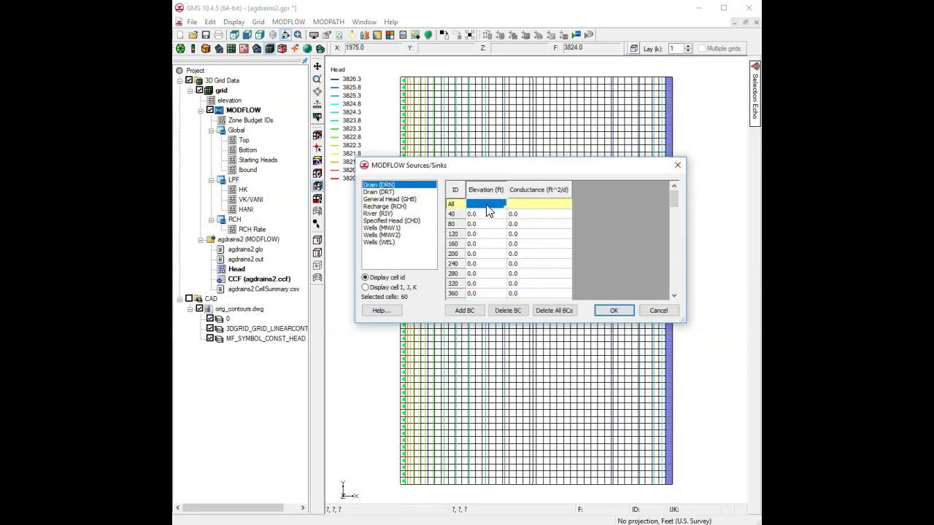
{"action": "type", "text": "3824"}
{"action": "key", "text": "Tab"}
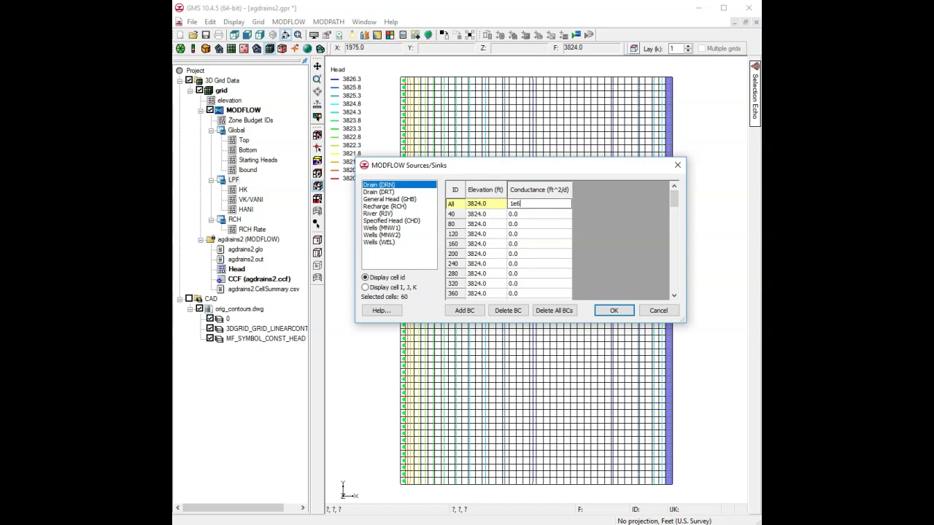
{"action": "type", "text": "1e6"}
{"action": "key", "text": "Return"}
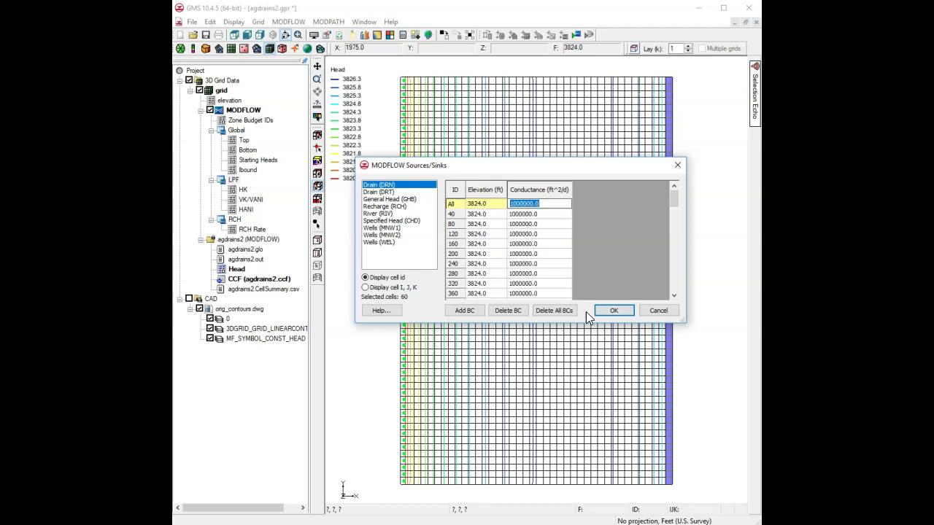
{"action": "left_click", "coordinate": [616, 311]}
{"action": "left_click", "coordinate": [359, 258]}
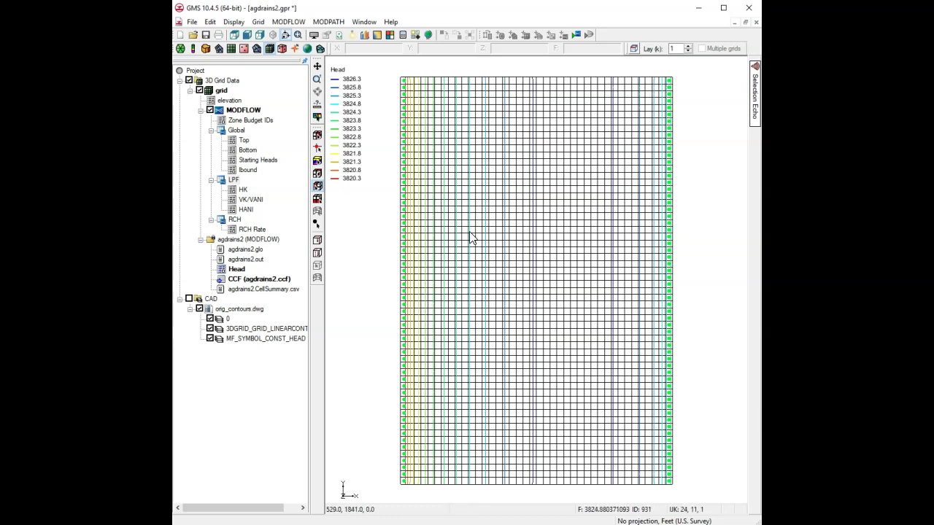
Save the project, run MODFLOW with the drain boundaries and read in the solution
{"action": "left_click", "coordinate": [208, 35]}
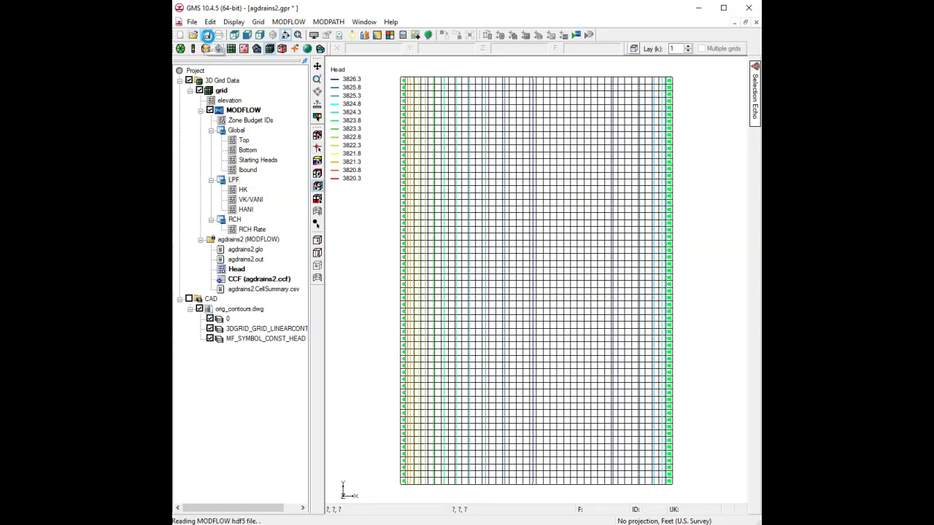
{"action": "left_click", "coordinate": [575, 35]}
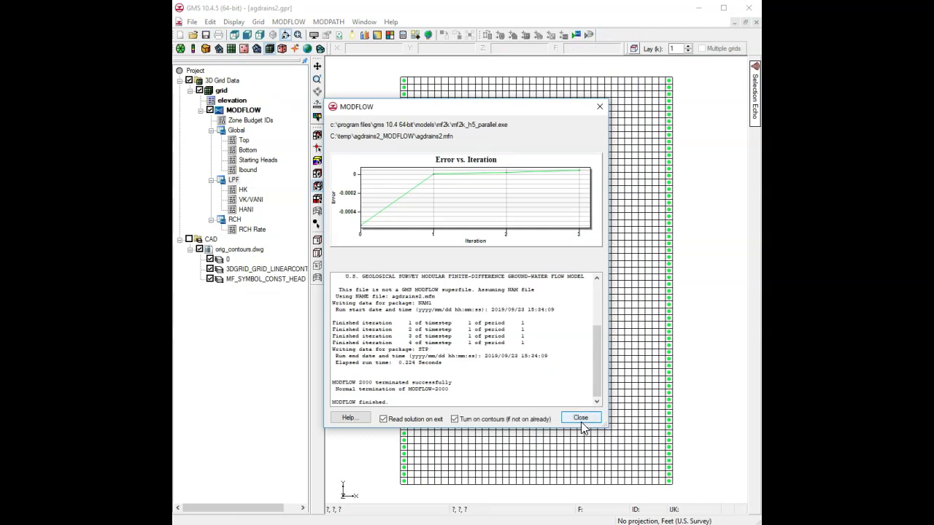
{"action": "left_click", "coordinate": [581, 418]}
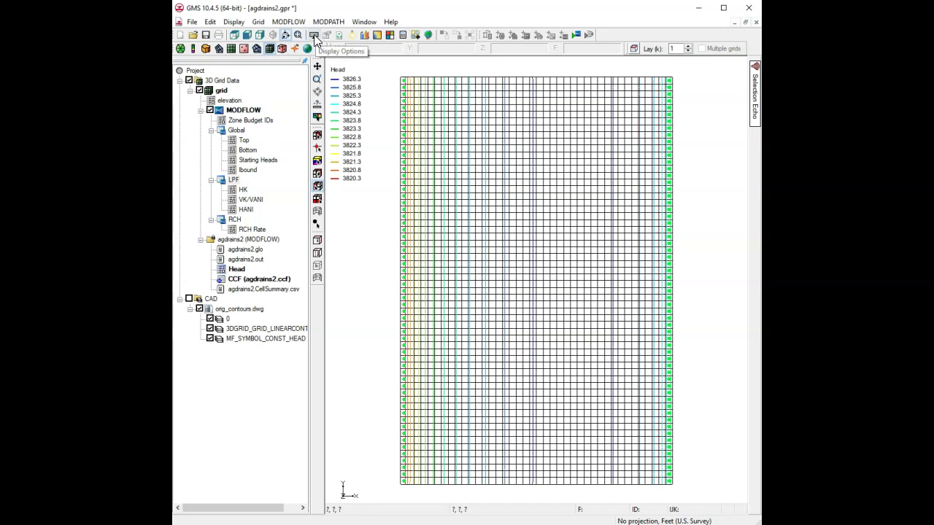
Examine the MODFLOW flow budget for zone 1
{"action": "left_click", "coordinate": [289, 21]}
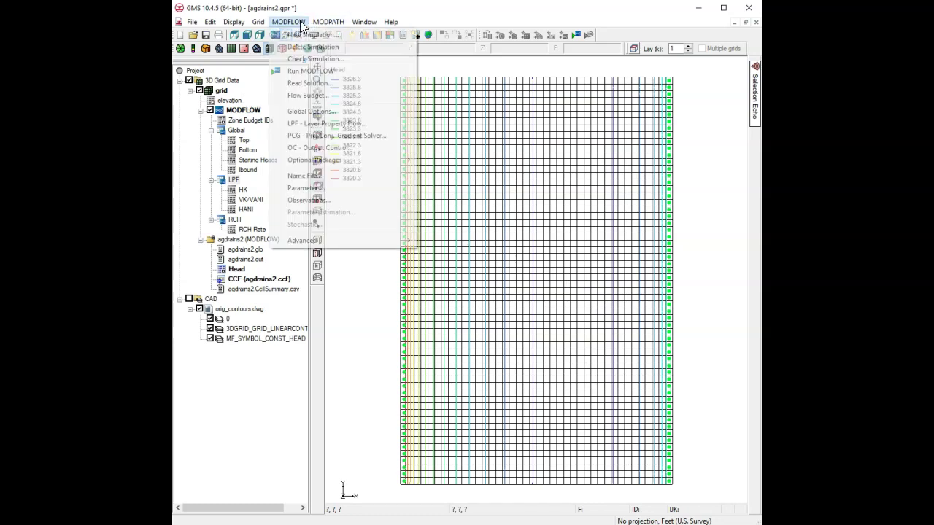
{"action": "left_click", "coordinate": [326, 96]}
{"action": "left_click", "coordinate": [454, 129]}
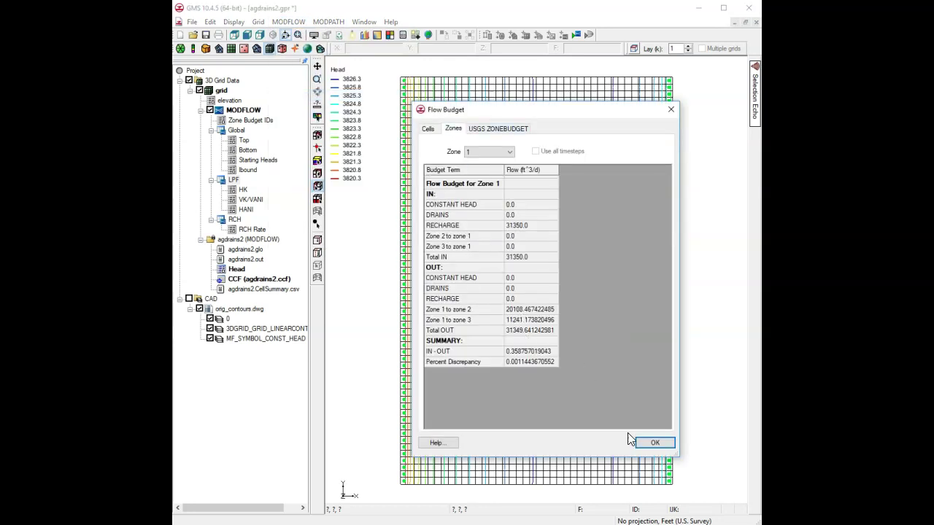
{"action": "left_click", "coordinate": [651, 442]}
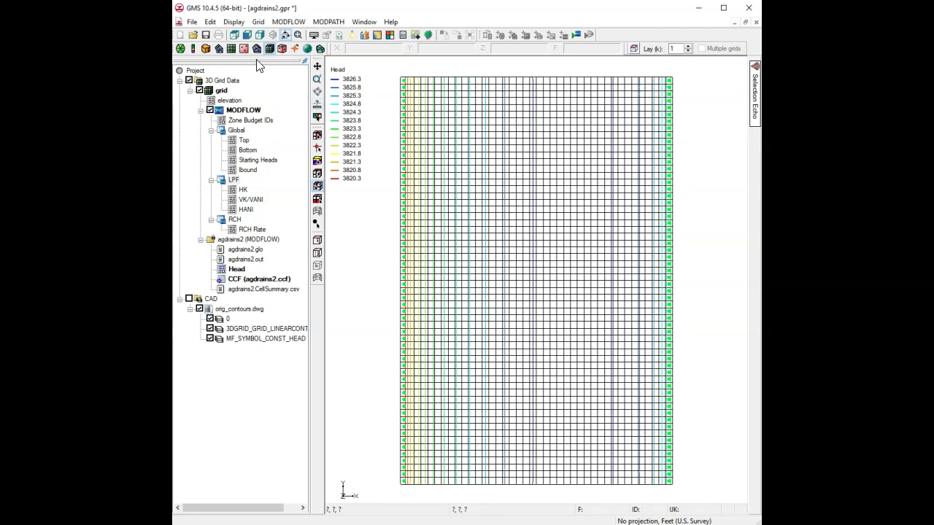
Turn off the 3D grid's cell edges in the display options
{"action": "left_click", "coordinate": [315, 37]}
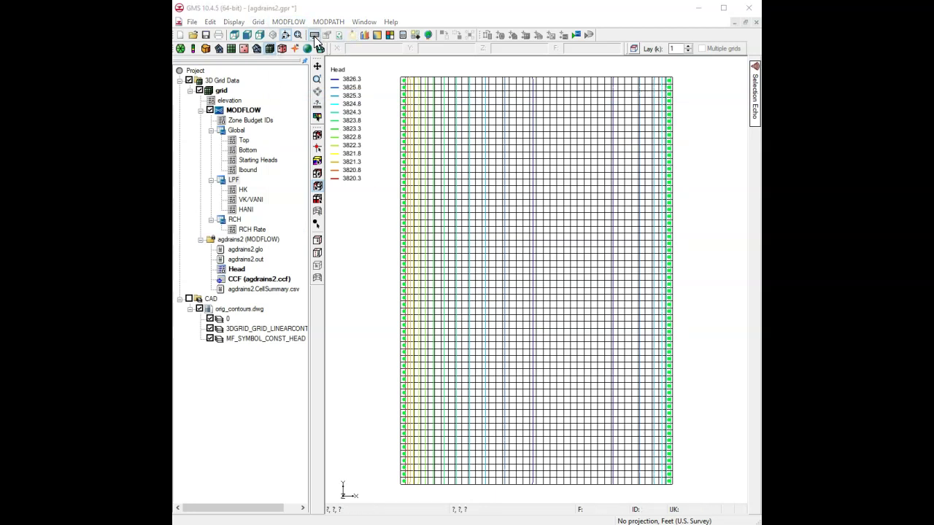
{"action": "left_click", "coordinate": [420, 171]}
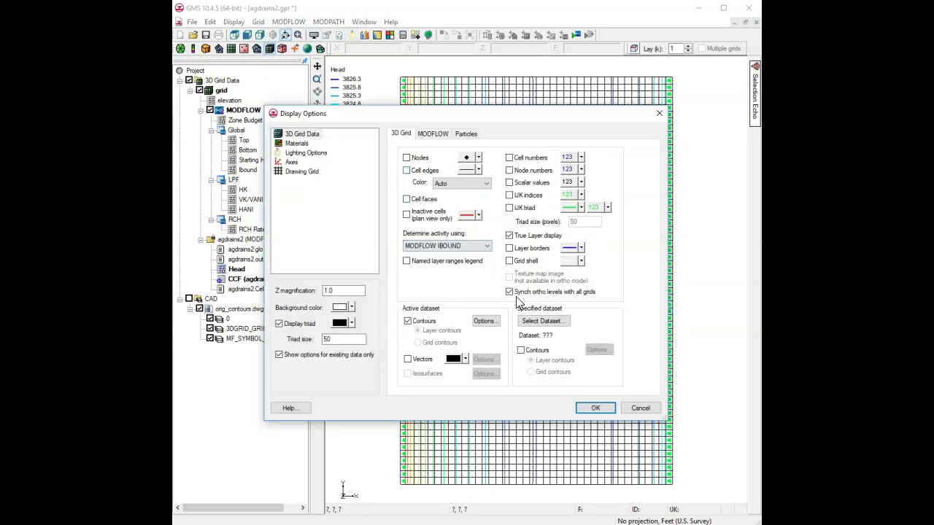
{"action": "left_click", "coordinate": [600, 408]}
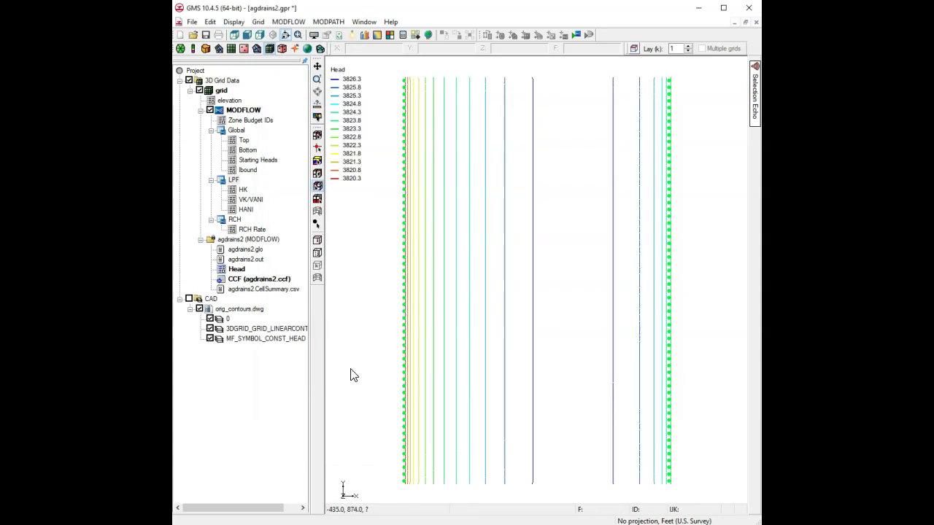
Toggle the CAD contours on and off to compare the original head contours with the drain solution
{"action": "left_click", "coordinate": [189, 299]}
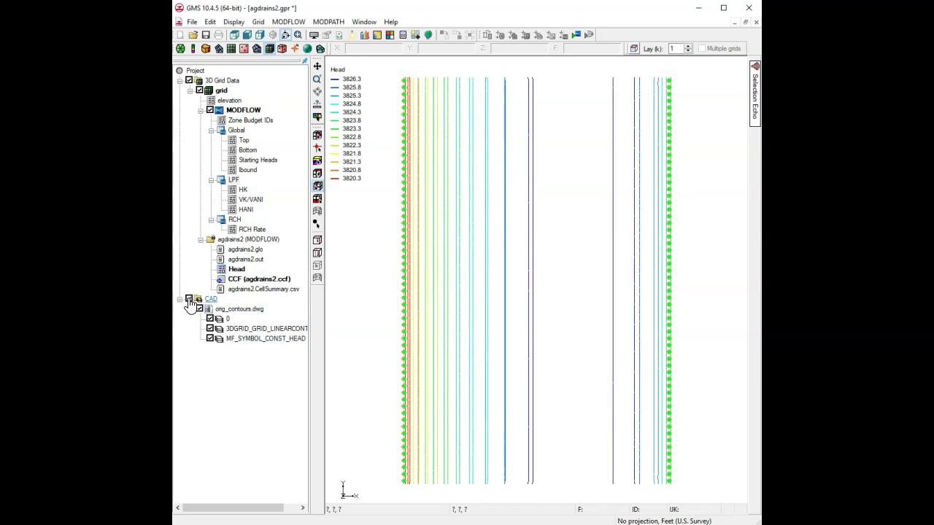
{"action": "left_click", "coordinate": [189, 300]}
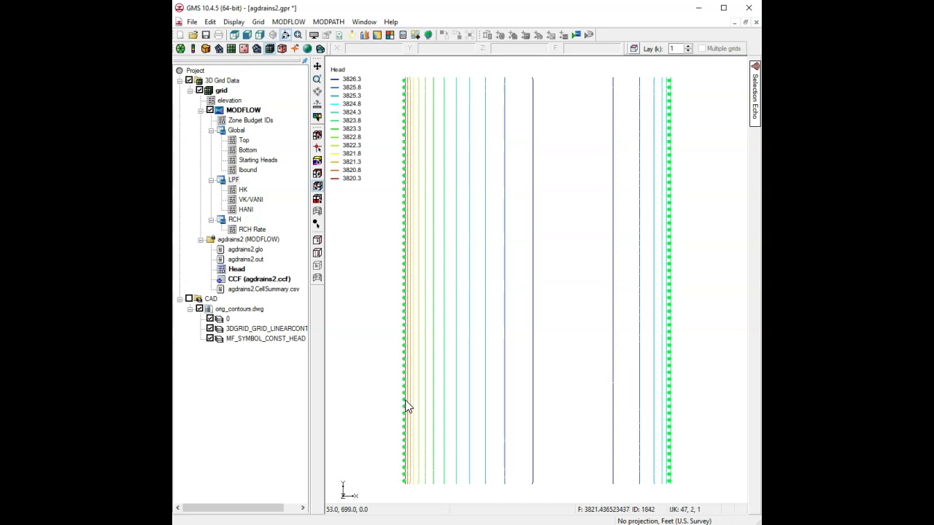
{"action": "left_click", "coordinate": [188, 299]}
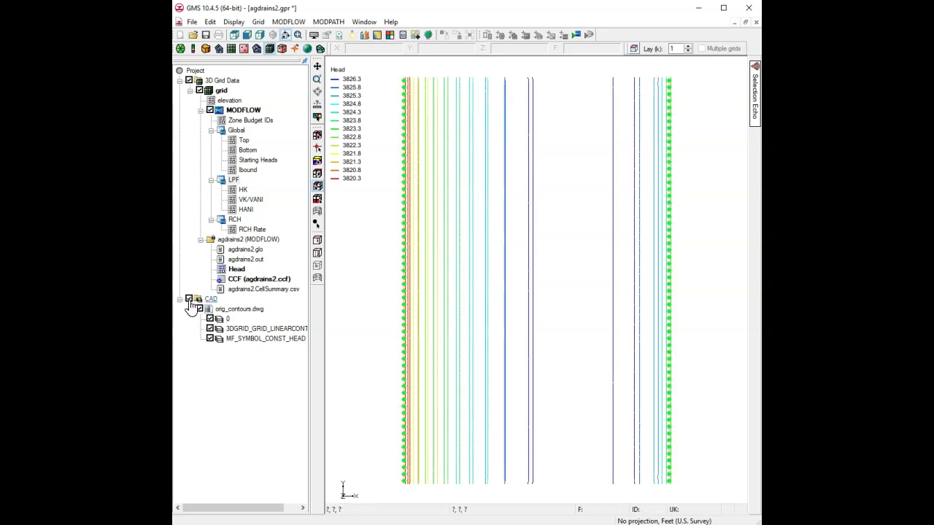
{"action": "left_click", "coordinate": [188, 299]}
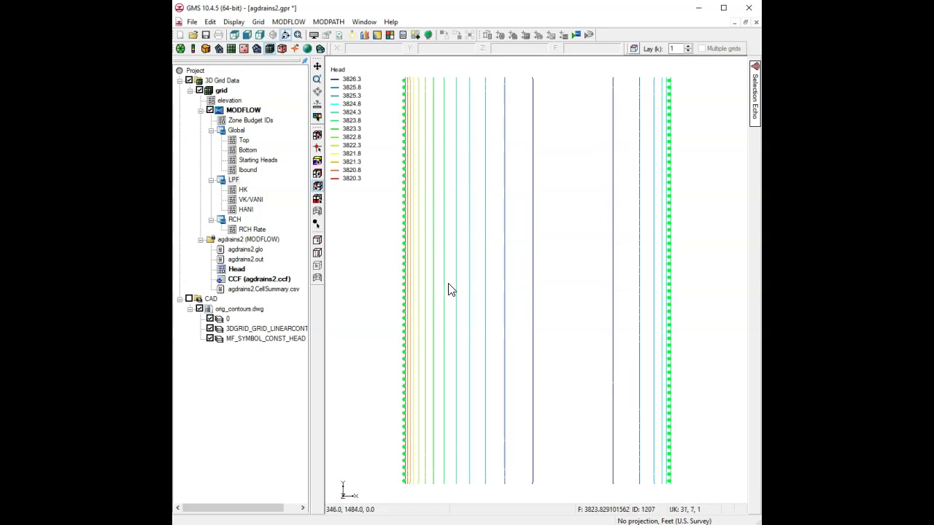
Change the IBOUND of the cells along the grid's west edge to Specified head and enter a new starting head
{"action": "left_click", "coordinate": [405, 226]}
{"action": "double_click", "coordinate": [404, 224]}
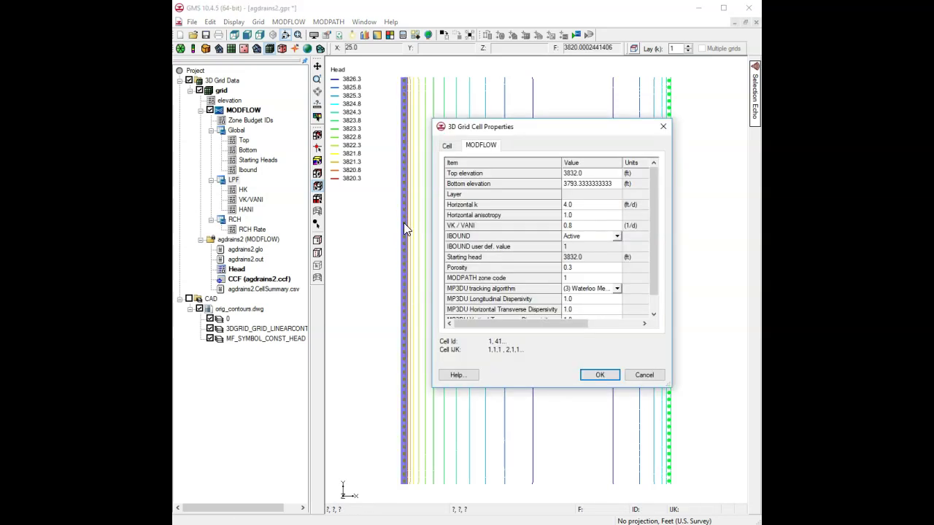
{"action": "left_click", "coordinate": [617, 236]}
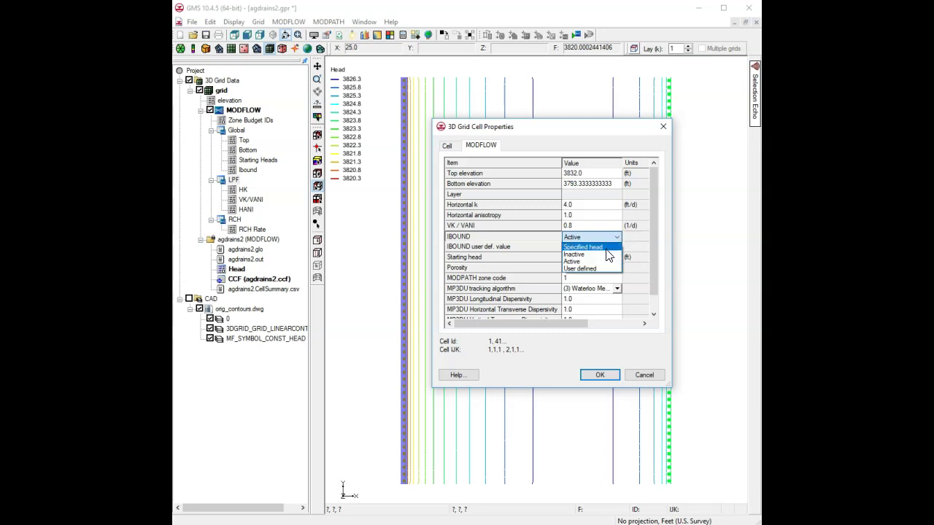
{"action": "left_click", "coordinate": [607, 253]}
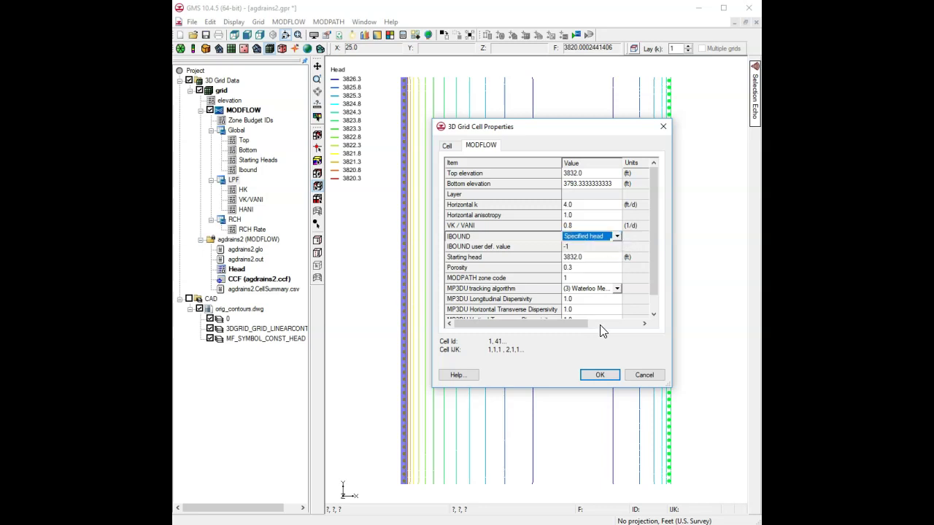
{"action": "left_click", "coordinate": [596, 259]}
{"action": "type", "text": "38"}
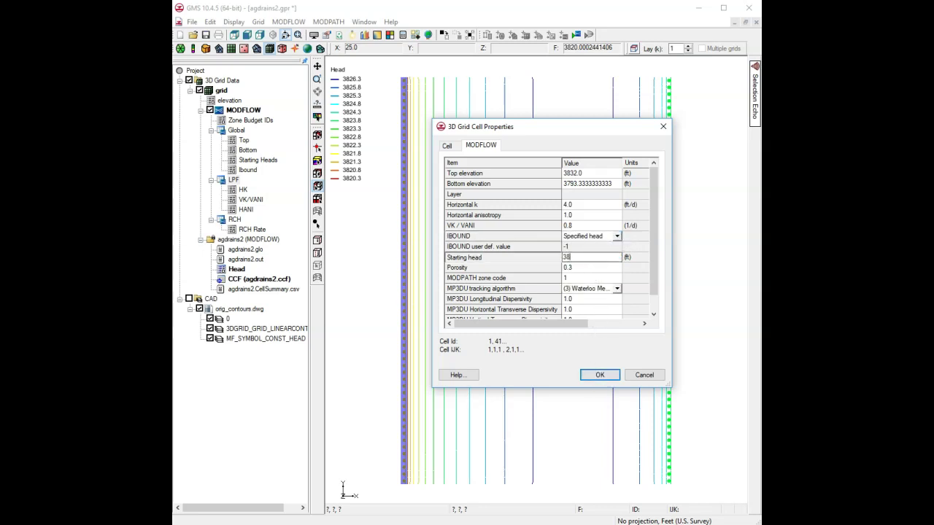
{"action": "left_click", "coordinate": [595, 369]}
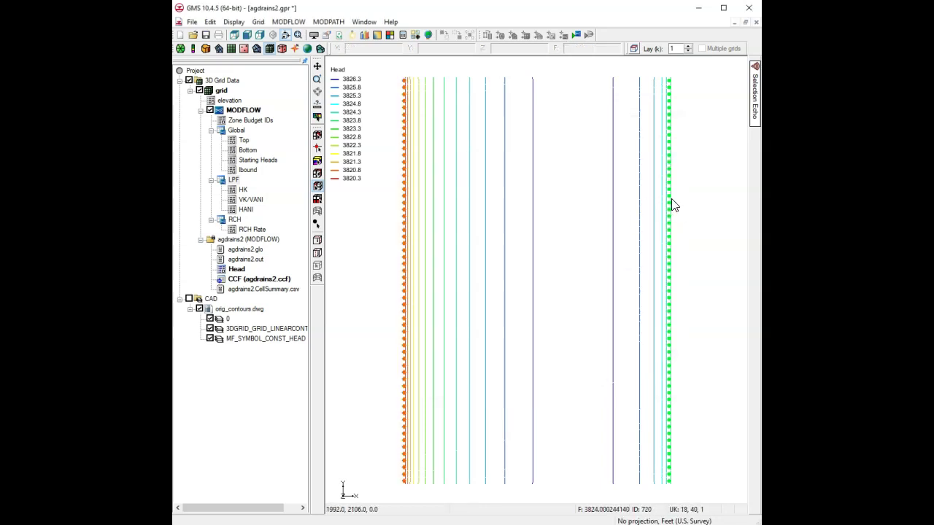
Change the IBOUND of the cells along the grid's east edge to Specified head and enter a new starting head
{"action": "double_click", "coordinate": [669, 208]}
{"action": "left_click", "coordinate": [590, 238]}
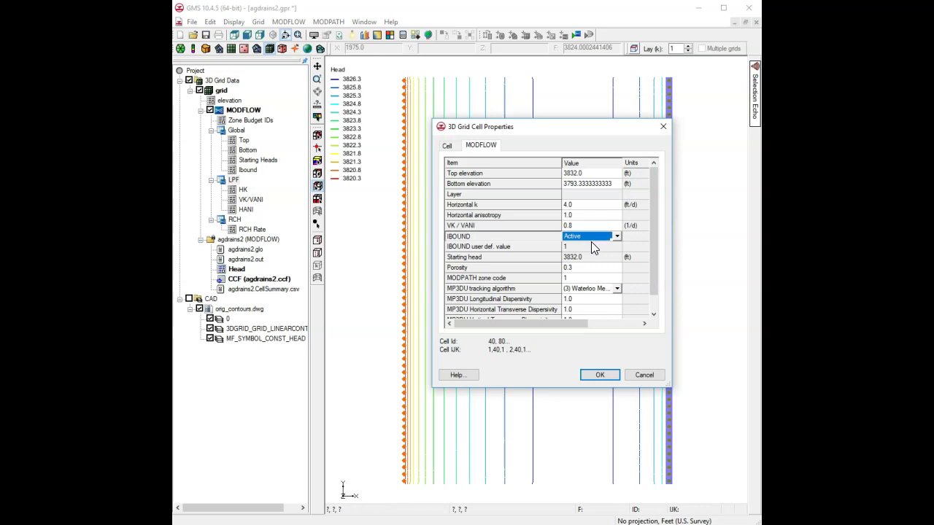
{"action": "left_click", "coordinate": [617, 237]}
{"action": "left_click", "coordinate": [596, 251]}
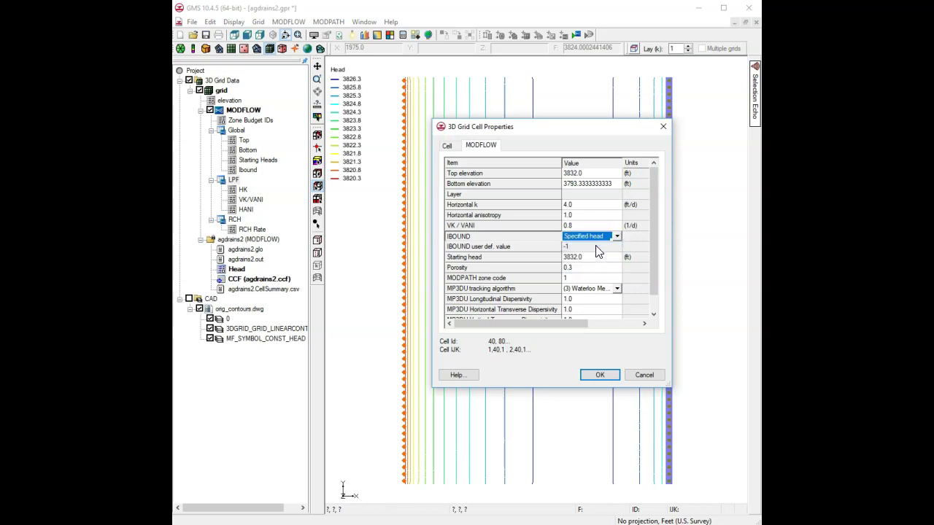
{"action": "left_click", "coordinate": [594, 259]}
{"action": "type", "text": "3"}
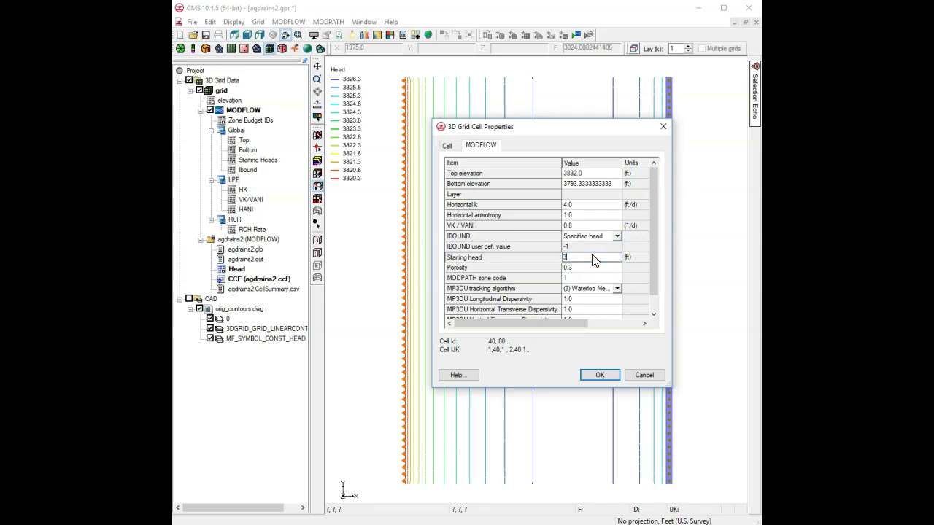
{"action": "left_click", "coordinate": [598, 375]}
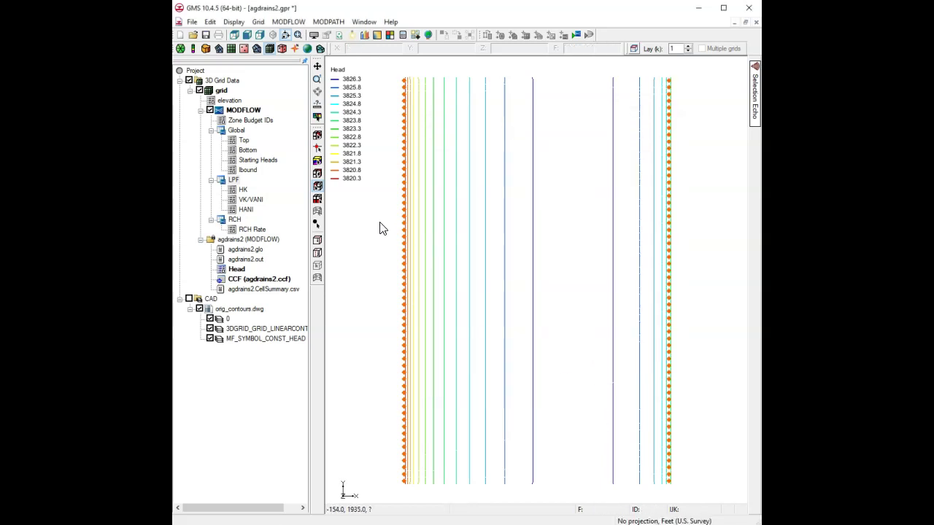
Delete all the drain boundary conditions from the MODFLOW Drain (DRN) package
{"action": "left_click", "coordinate": [288, 21]}
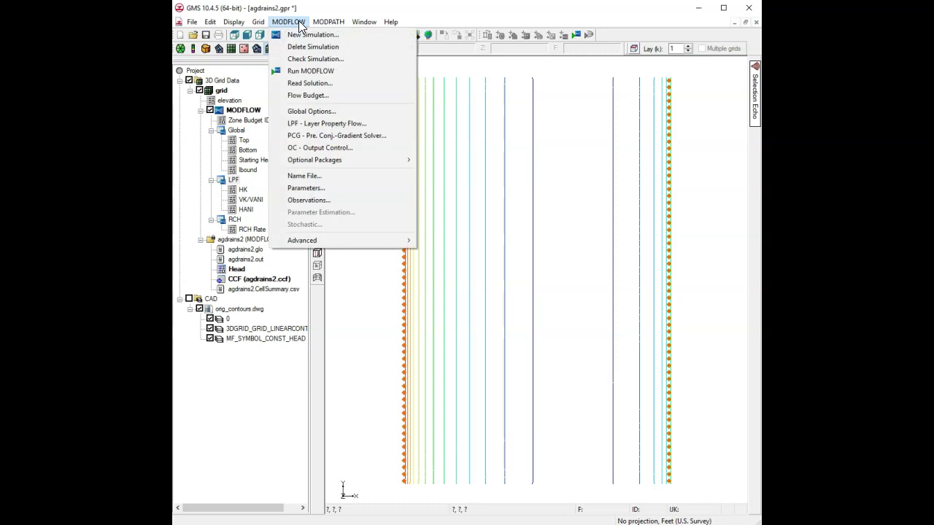
{"action": "mouse_move", "coordinate": [346, 158]}
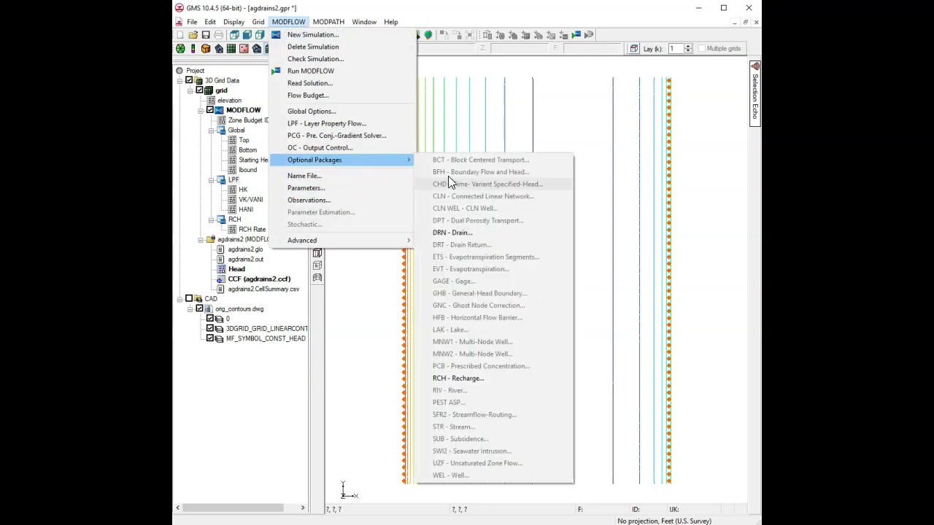
{"action": "left_click", "coordinate": [449, 233]}
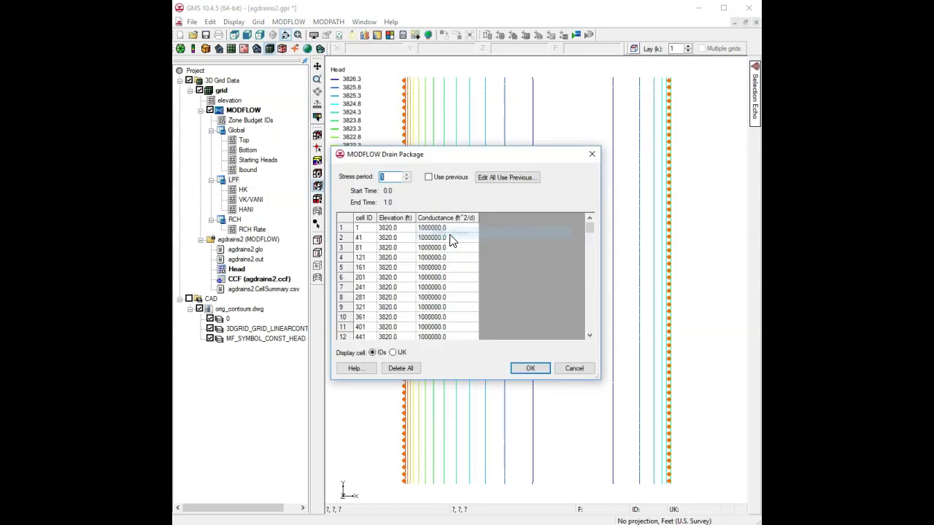
{"action": "left_click", "coordinate": [394, 368]}
{"action": "left_click", "coordinate": [521, 369]}
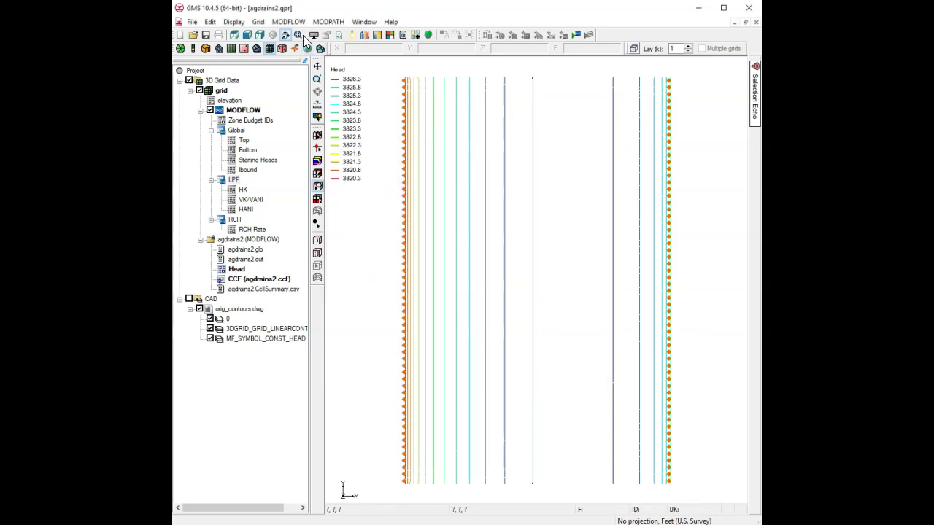
Save the project and run MODFLOW with the specified-head boundaries, reading in the solution on exit
{"action": "left_click", "coordinate": [576, 35]}
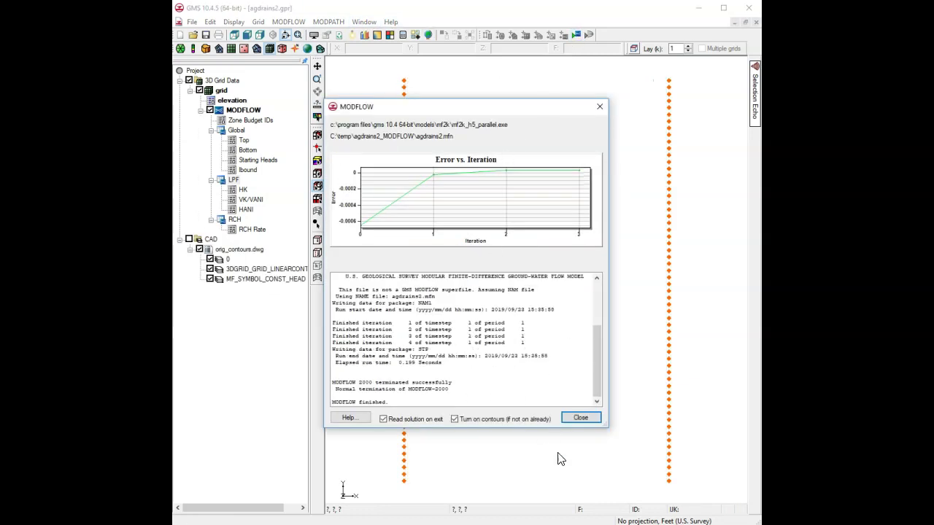
{"action": "left_click", "coordinate": [580, 418]}
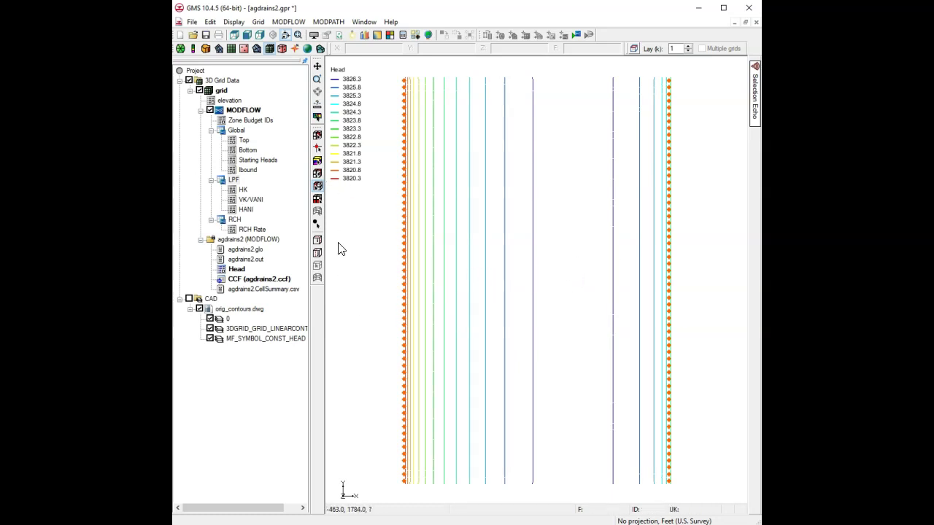
Convert the displayed six-layer head contours to a CAD drawing saved as six_layers in DWG format
{"action": "right_click", "coordinate": [235, 378]}
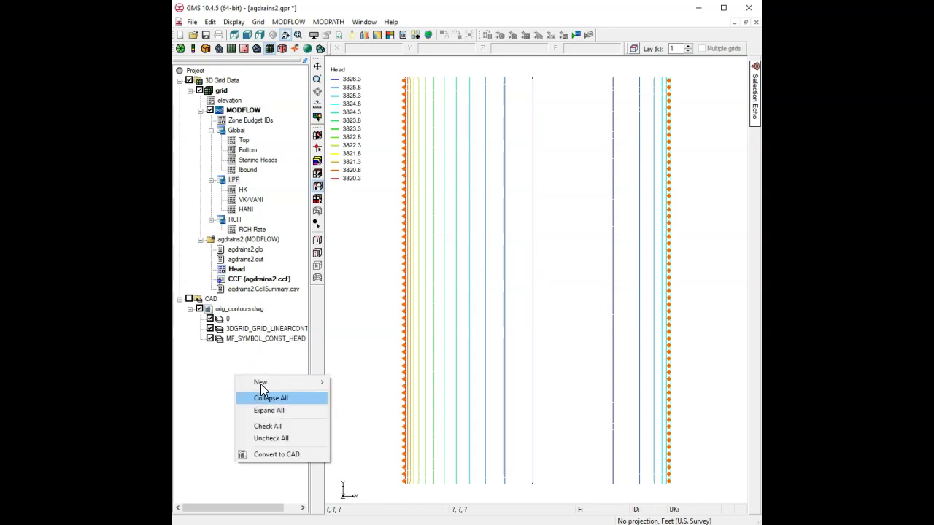
{"action": "left_click", "coordinate": [286, 454]}
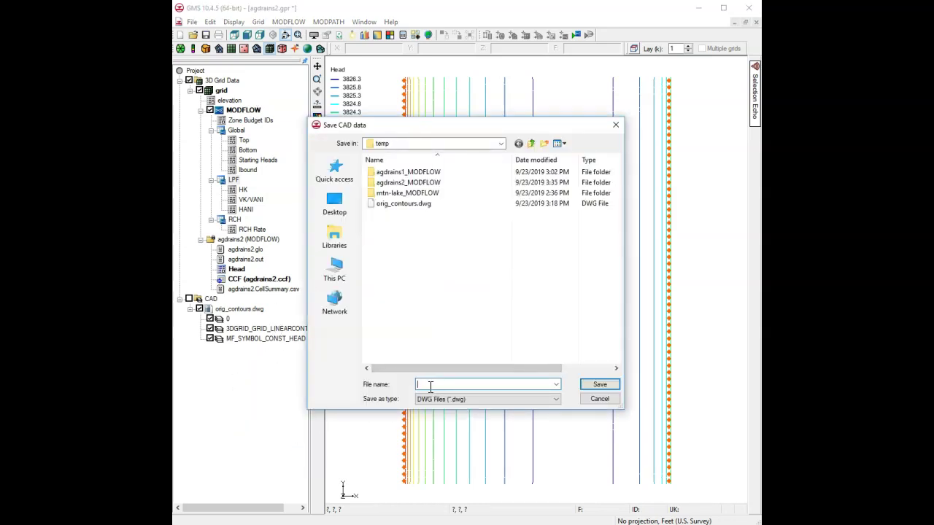
{"action": "type", "text": "six_layers"}
{"action": "key", "text": "Return"}
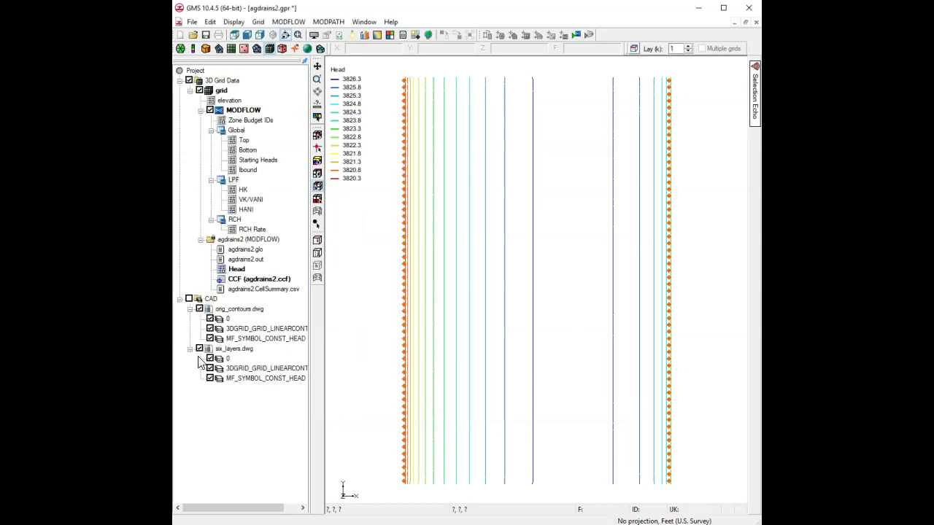
Hide the orig_contours.dwg drawing and turn the 3D grid's cell edges on in the display options
{"action": "left_click", "coordinate": [199, 309]}
{"action": "left_click", "coordinate": [313, 35]}
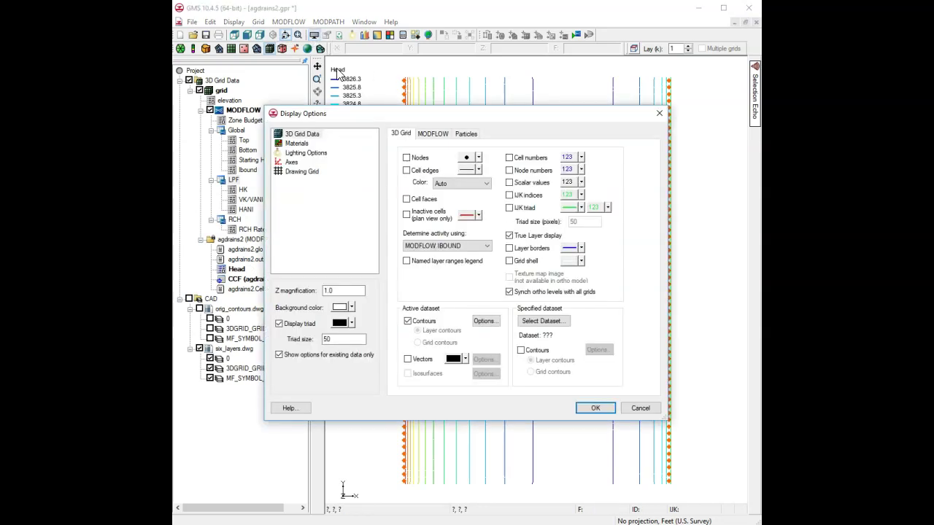
{"action": "left_click", "coordinate": [597, 408]}
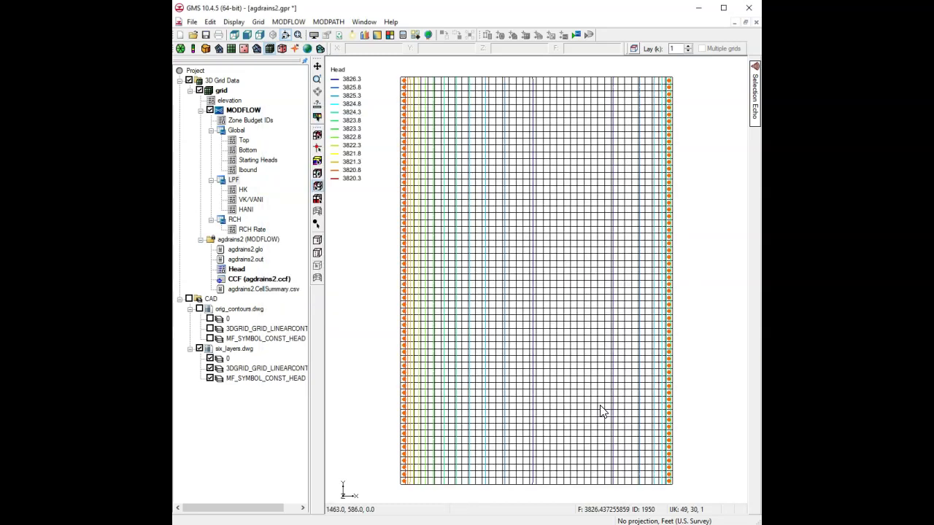
Set the IBOUND of the cells along the grid's west edge to Active
{"action": "double_click", "coordinate": [404, 179]}
{"action": "left_click", "coordinate": [614, 239]}
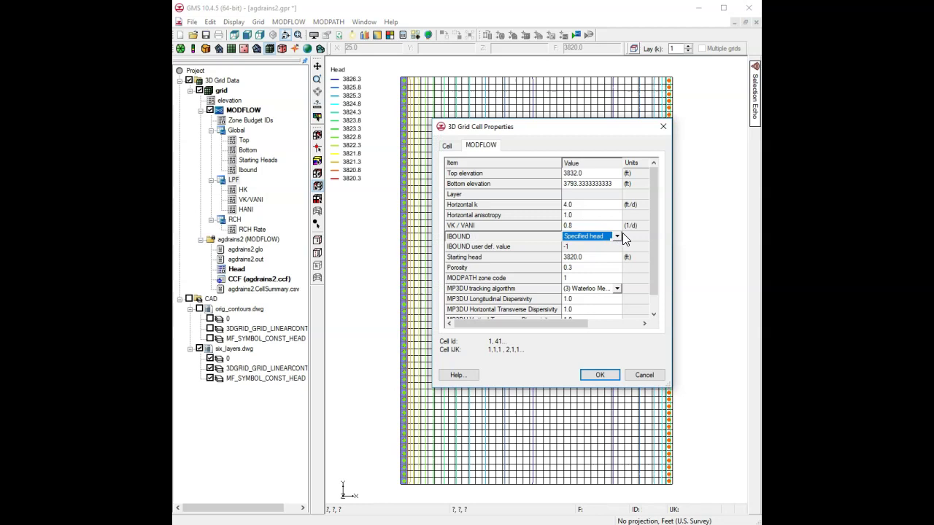
{"action": "left_click", "coordinate": [617, 236]}
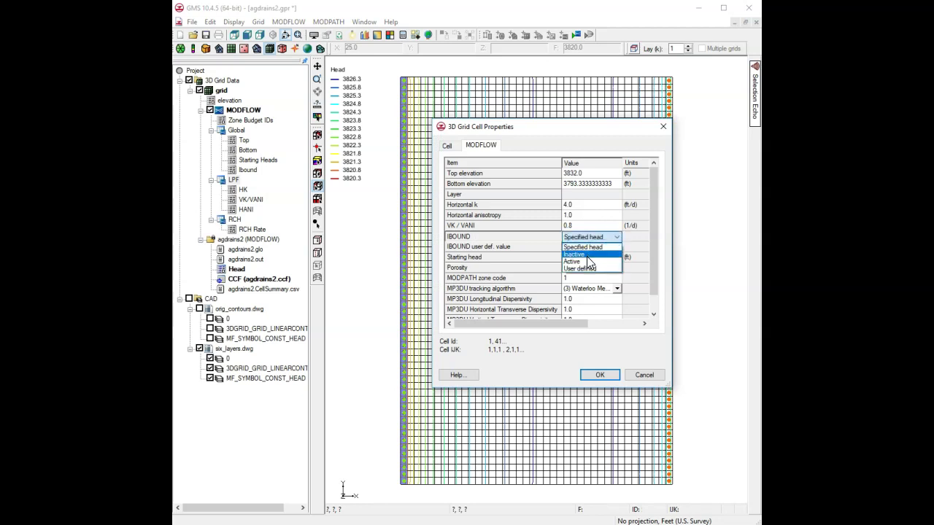
{"action": "left_click", "coordinate": [586, 265]}
{"action": "left_click", "coordinate": [599, 375]}
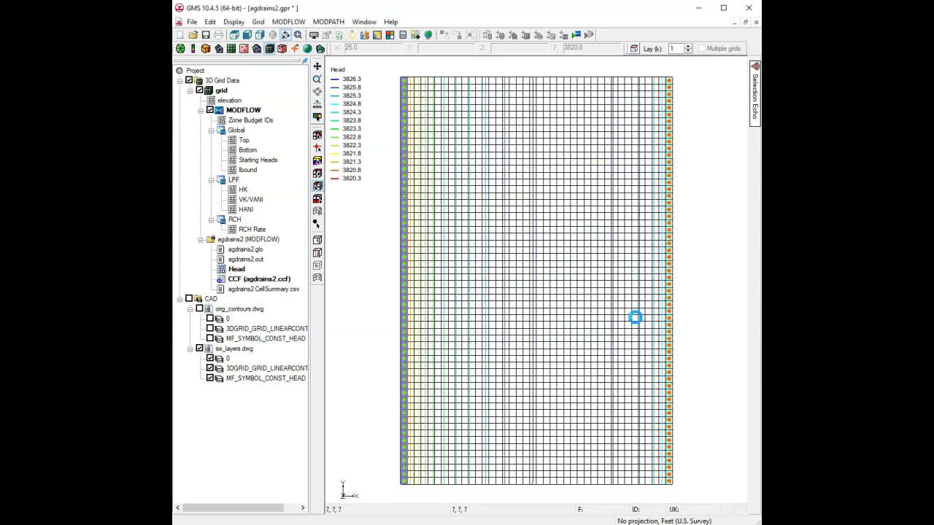
Set the IBOUND of the cells along the grid's east edge to Active
{"action": "double_click", "coordinate": [669, 198]}
{"action": "left_click", "coordinate": [618, 236]}
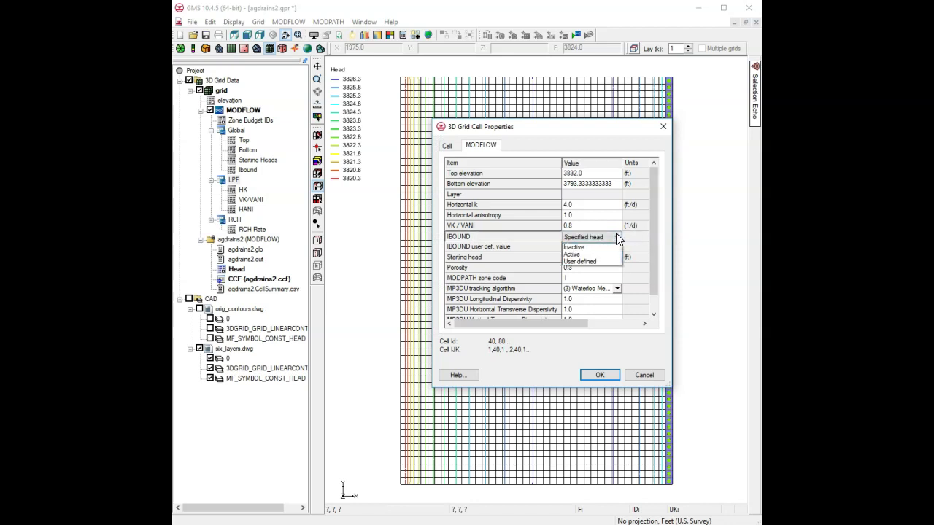
{"action": "left_click", "coordinate": [601, 262]}
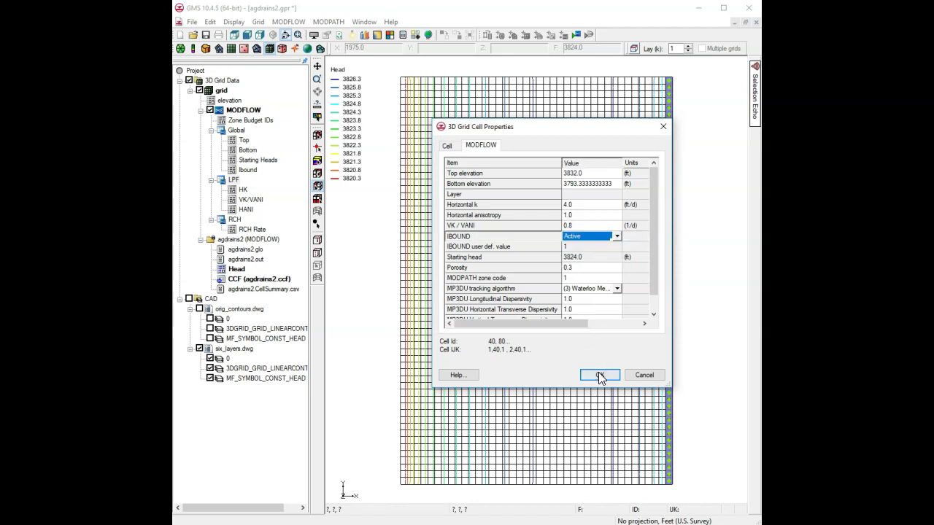
{"action": "left_click", "coordinate": [600, 375]}
Add drains (DRN) to all west-edge cells with an elevation of 3820 ft and a conductance of 1e6 ft^2/d
{"action": "left_click", "coordinate": [404, 214]}
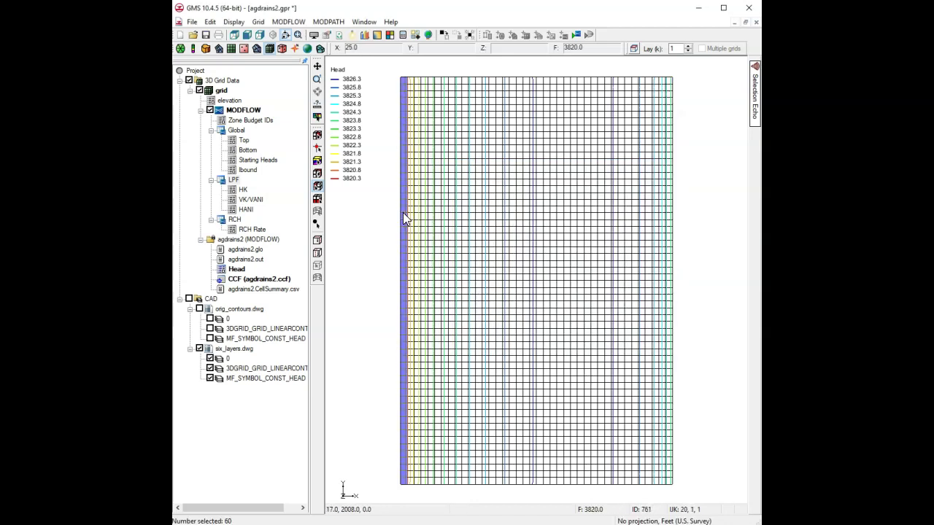
{"action": "right_click", "coordinate": [403, 213]}
{"action": "left_click", "coordinate": [457, 219]}
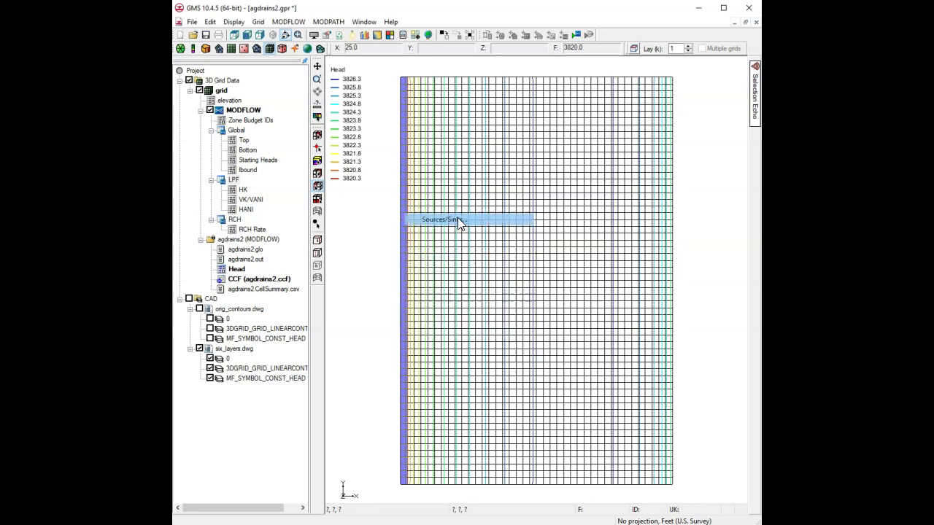
{"action": "left_click", "coordinate": [391, 183]}
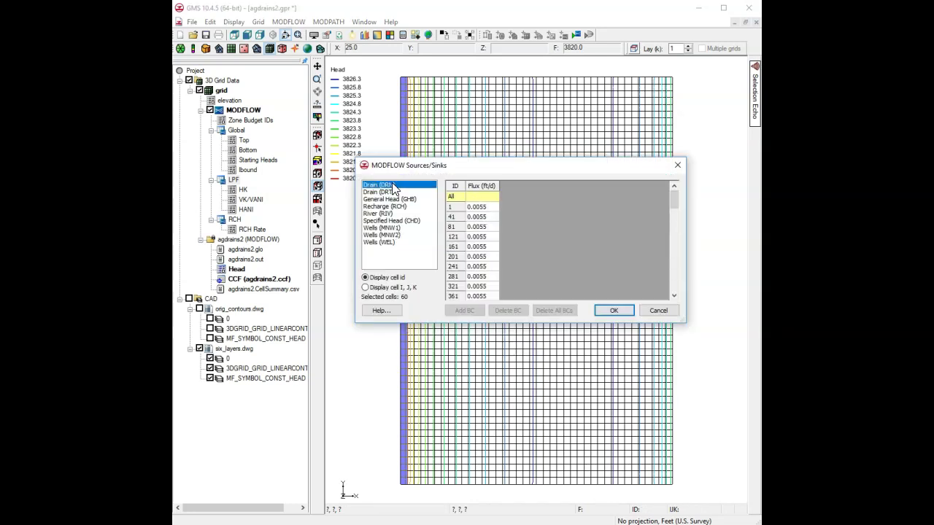
{"action": "left_click", "coordinate": [464, 310]}
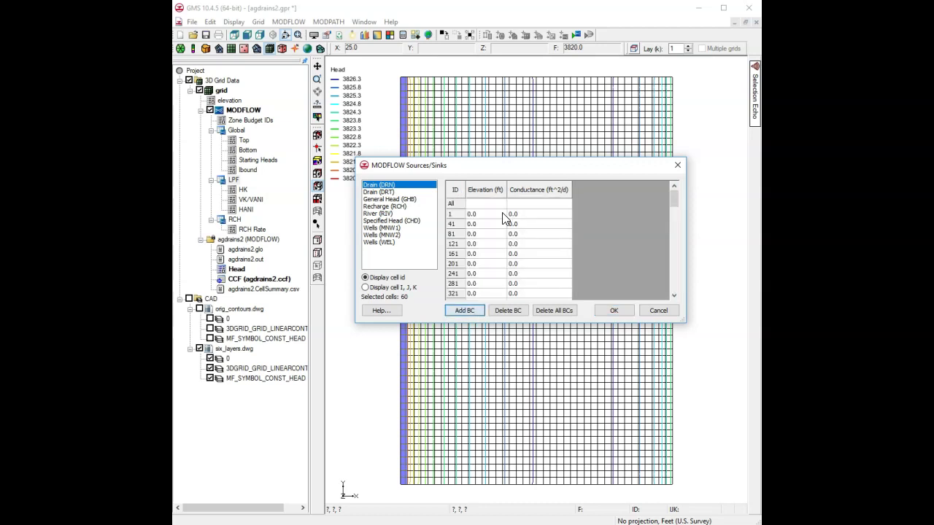
{"action": "left_click", "coordinate": [492, 205]}
{"action": "type", "text": "3820"}
{"action": "key", "text": "Tab"}
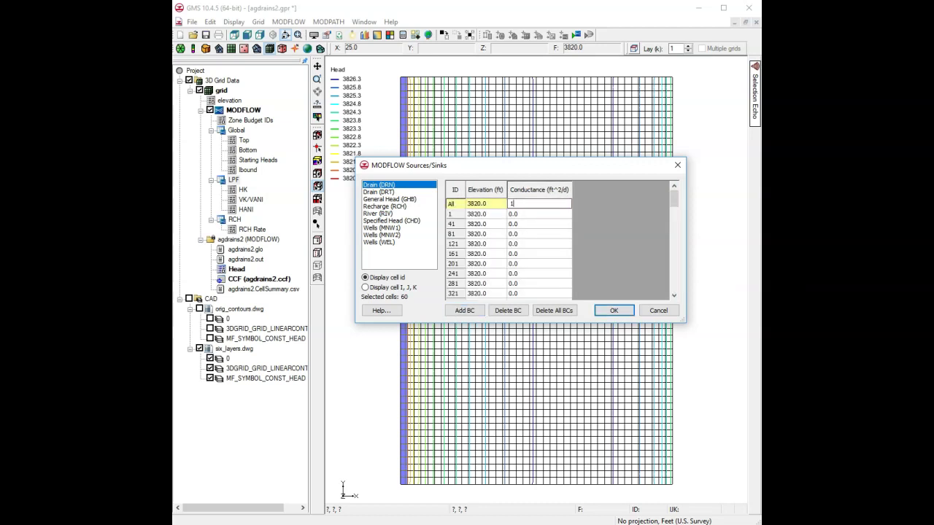
{"action": "type", "text": "1e6"}
{"action": "key", "text": "Return"}
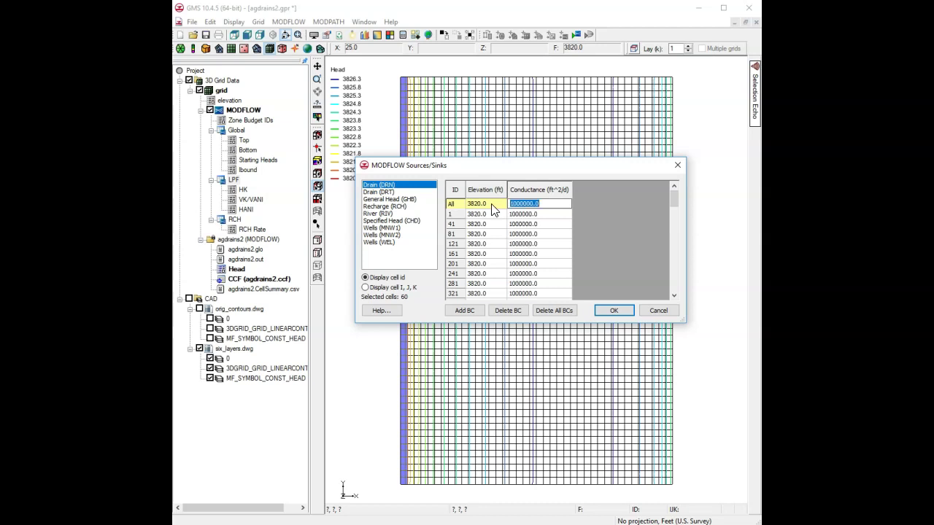
{"action": "left_click", "coordinate": [600, 311]}
Add drains (DRN) to all east-edge cells with an elevation of 3824 ft and a conductance of 1e6 ft^2/d
{"action": "left_click", "coordinate": [669, 218]}
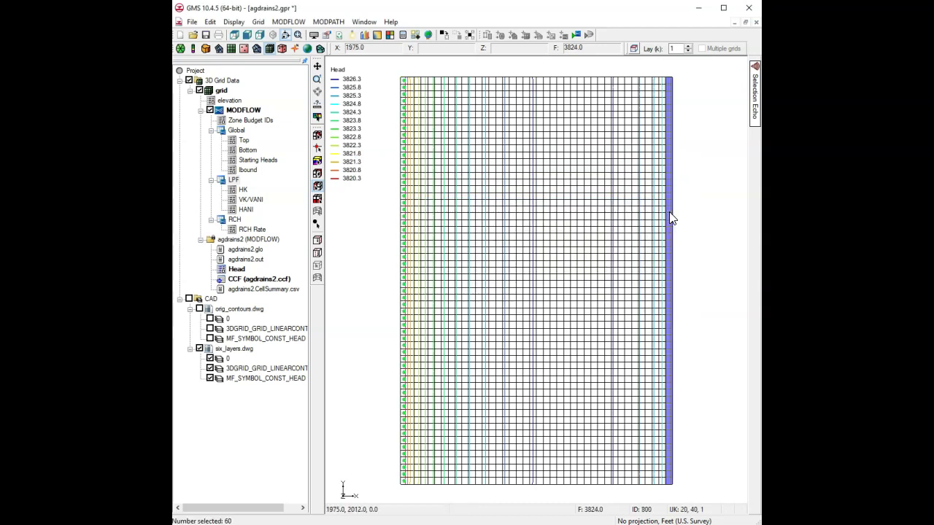
{"action": "double_click", "coordinate": [669, 218]}
{"action": "key", "text": "Return"}
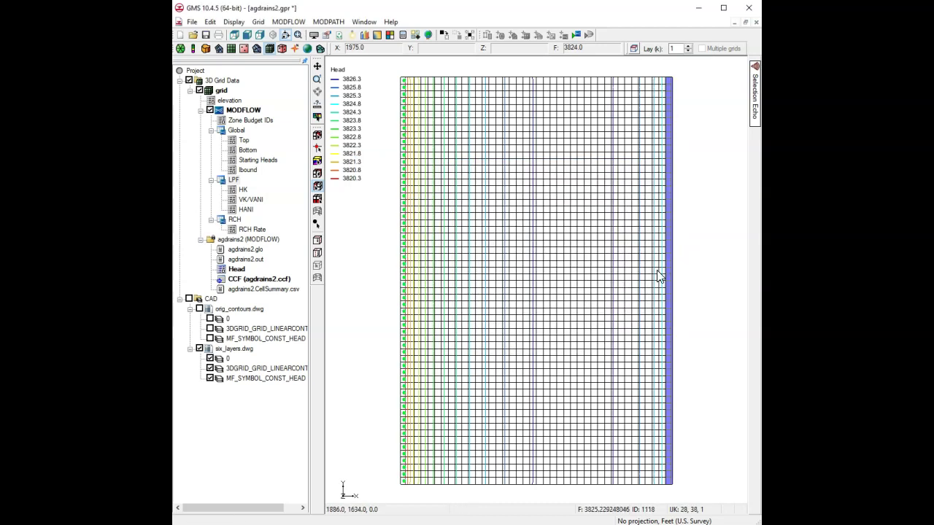
{"action": "right_click", "coordinate": [670, 174]}
{"action": "left_click", "coordinate": [723, 182]}
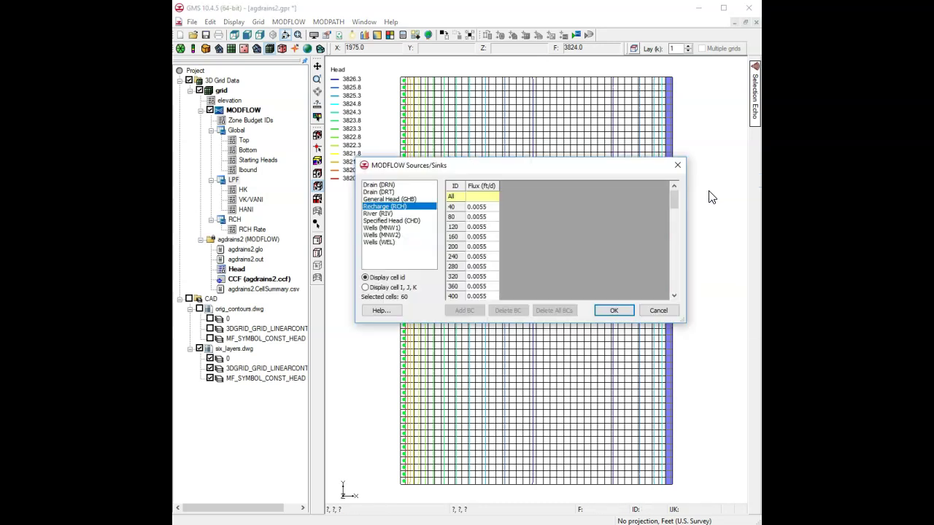
{"action": "left_click", "coordinate": [391, 186]}
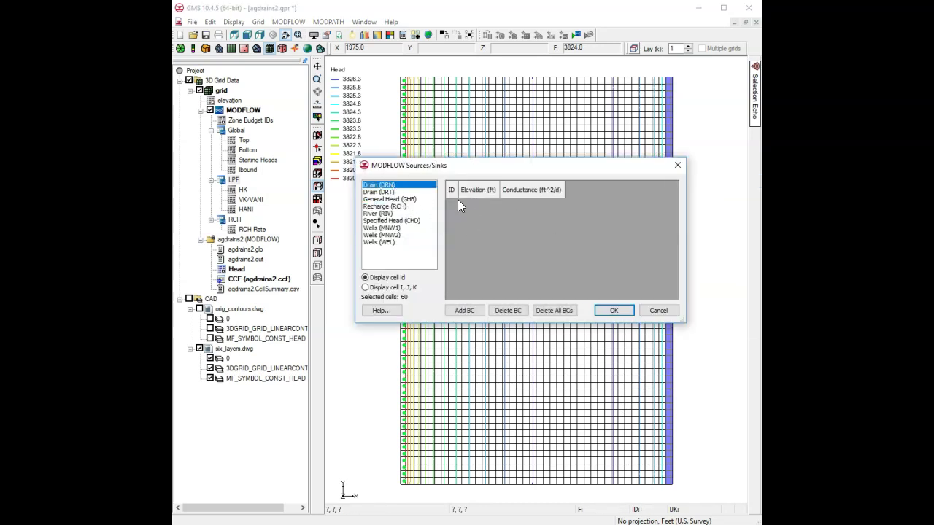
{"action": "left_click", "coordinate": [465, 308]}
{"action": "left_click", "coordinate": [480, 204]}
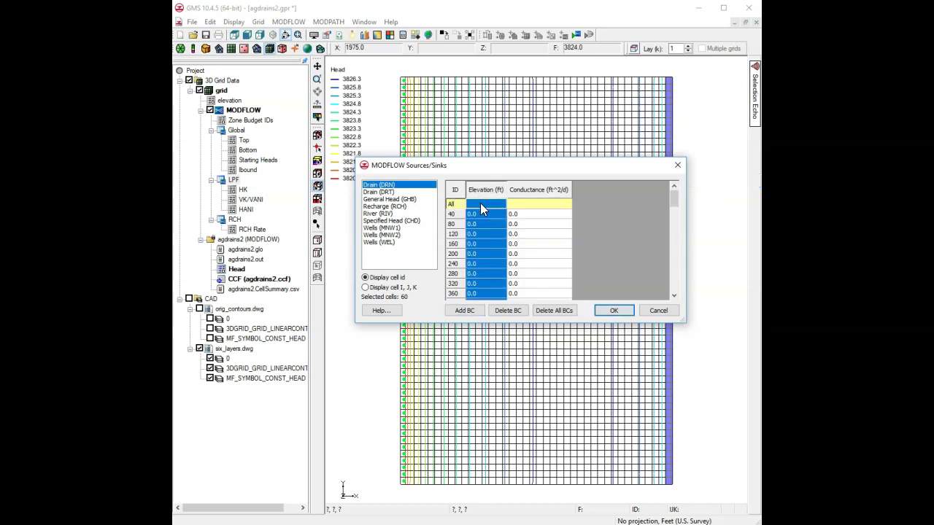
{"action": "type", "text": "38"}
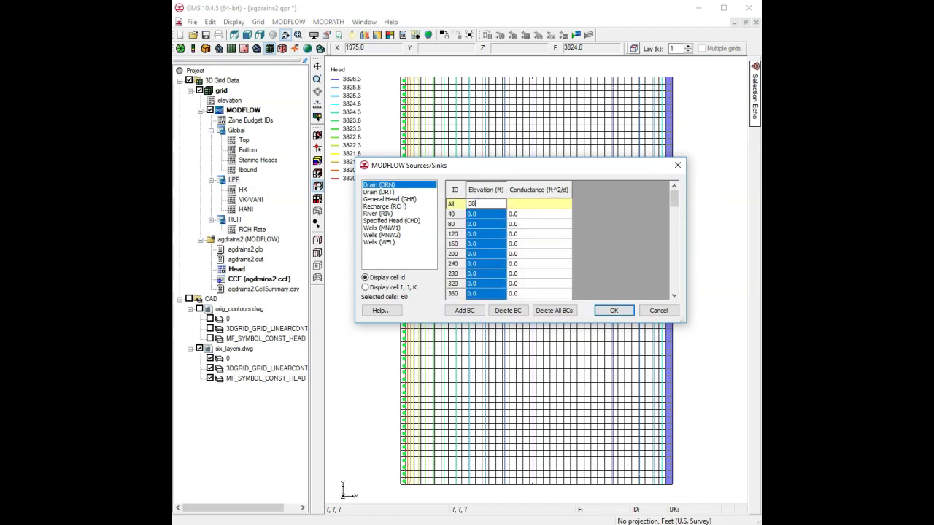
{"action": "type", "text": "24"}
{"action": "key", "text": "Tab"}
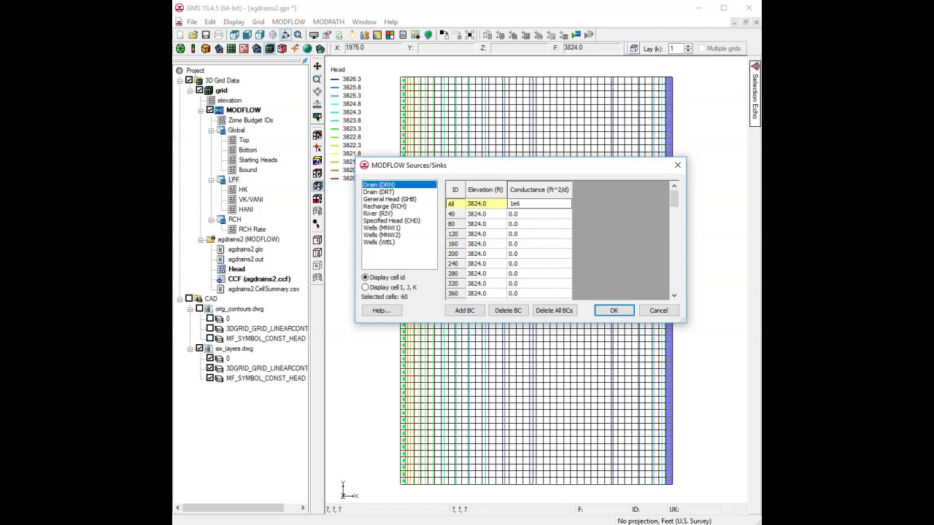
{"action": "type", "text": "1e6"}
{"action": "key", "text": "Return"}
{"action": "left_click", "coordinate": [620, 312]}
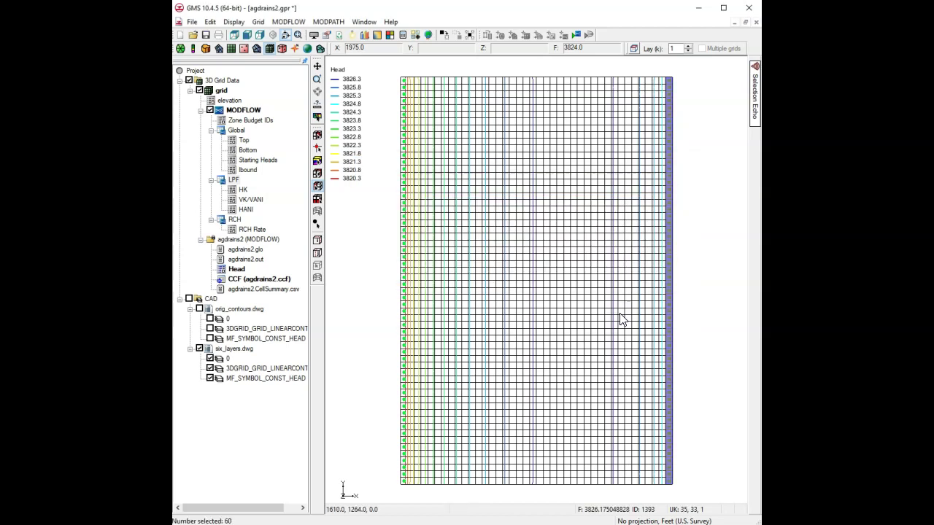
{"action": "left_click", "coordinate": [711, 281]}
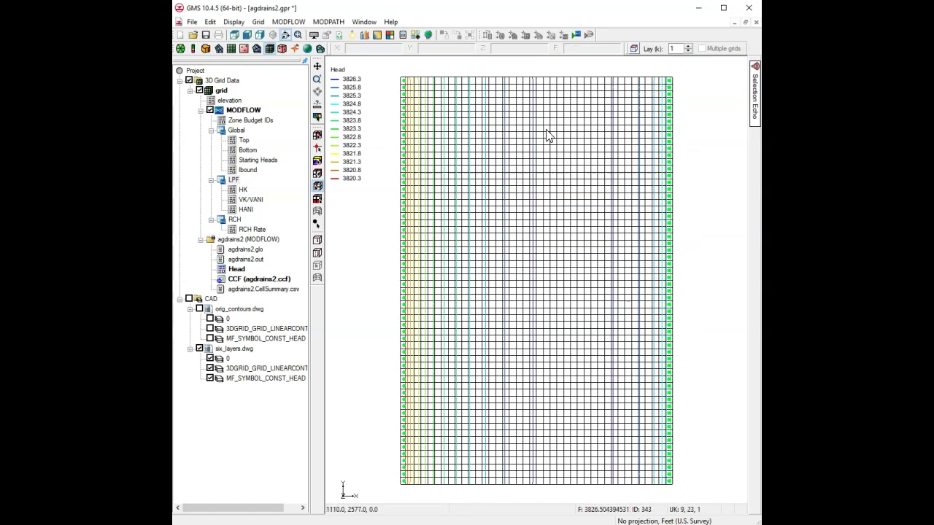
Save the project and rerun MODFLOW with the drain boundaries, reading in the new solution
{"action": "left_click", "coordinate": [320, 49]}
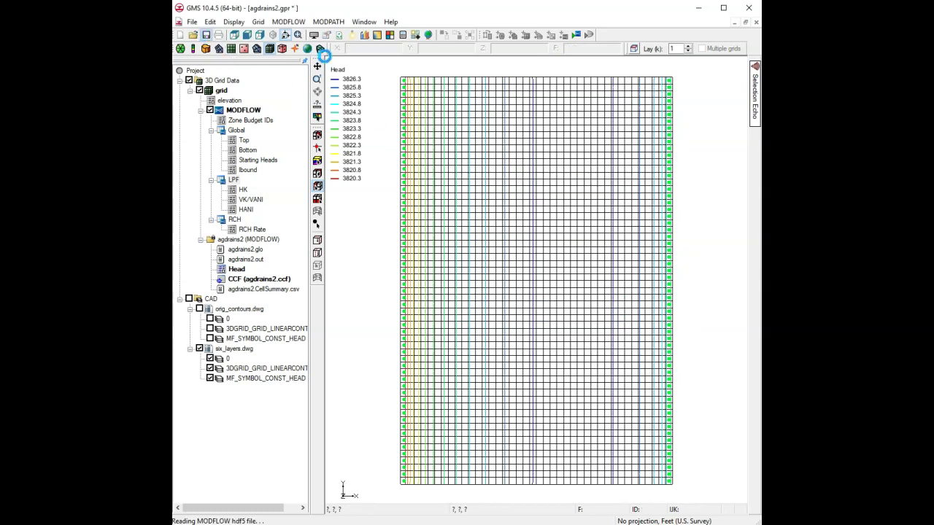
{"action": "left_click", "coordinate": [574, 34]}
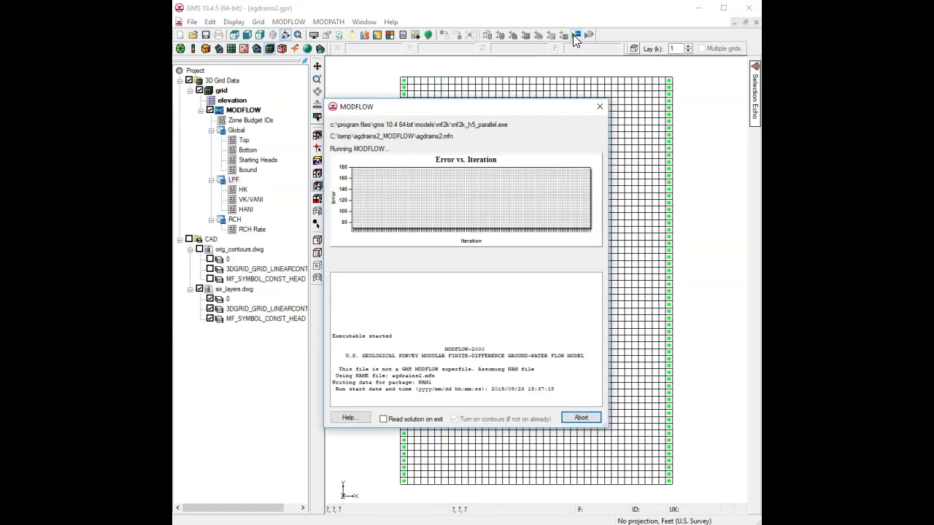
{"action": "left_click", "coordinate": [582, 417]}
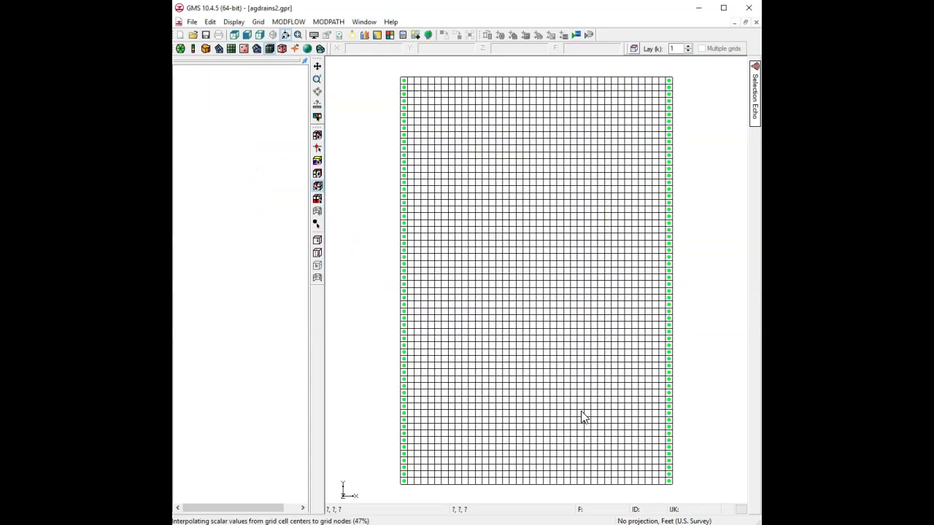
Turn off the display of cell edges for the 3D grid
{"action": "left_click", "coordinate": [313, 35]}
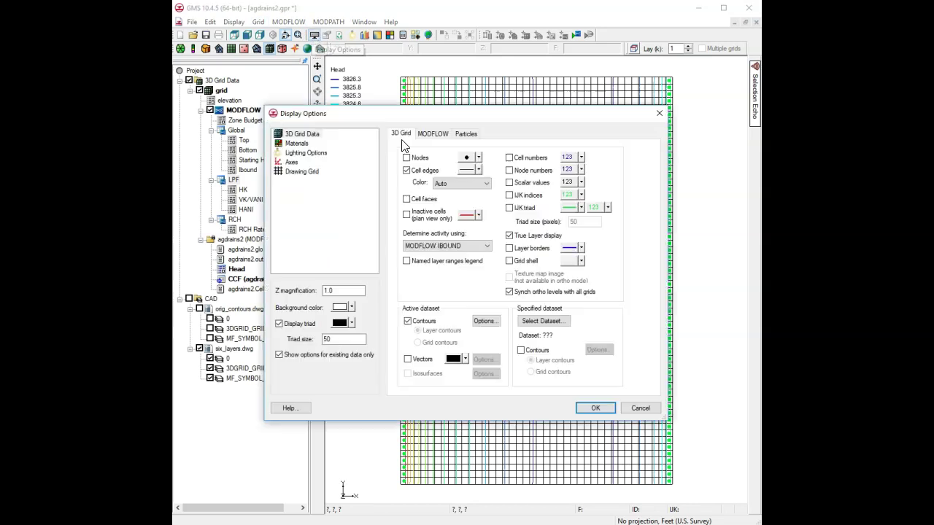
{"action": "left_click", "coordinate": [595, 408]}
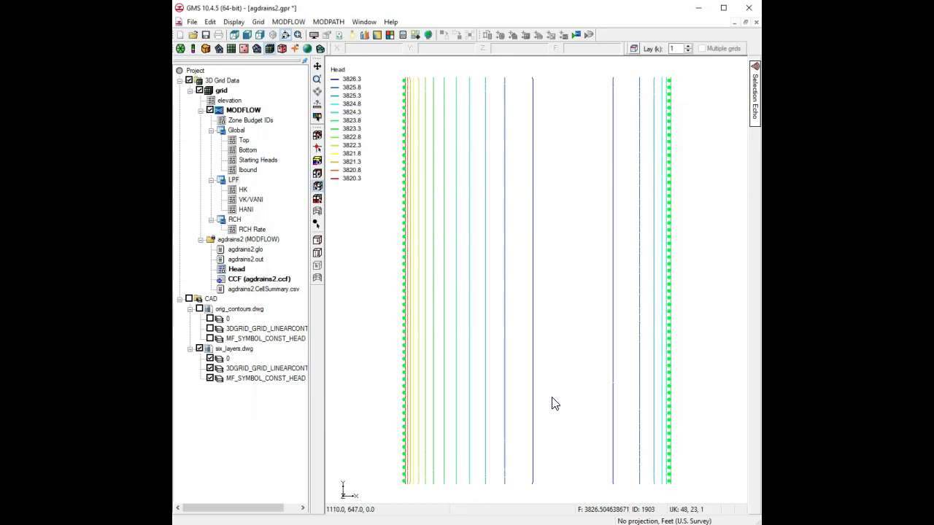
Toggle the visibility of the six_layers.dwg layers and the whole CAD folder to compare the CAD contours with the drain-based head contours
{"action": "left_click", "coordinate": [210, 358]}
{"action": "left_click", "coordinate": [210, 368]}
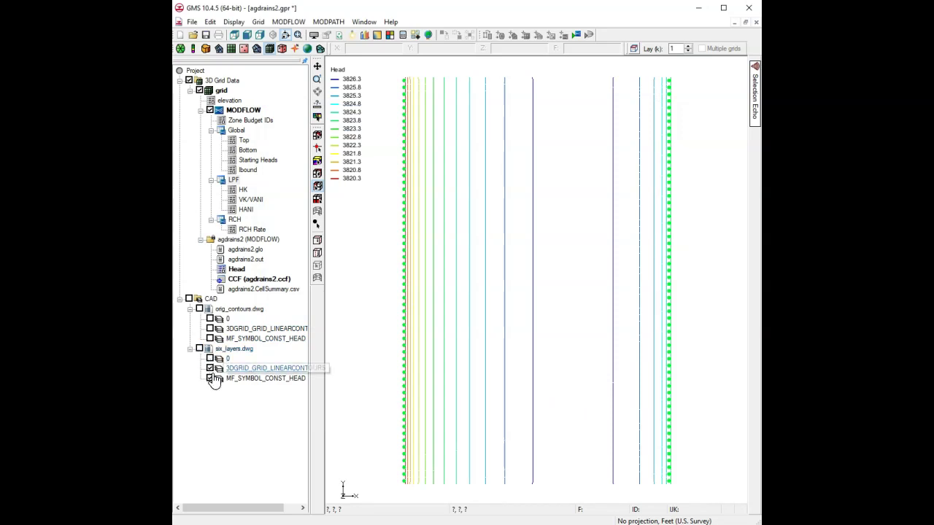
{"action": "left_click", "coordinate": [210, 377]}
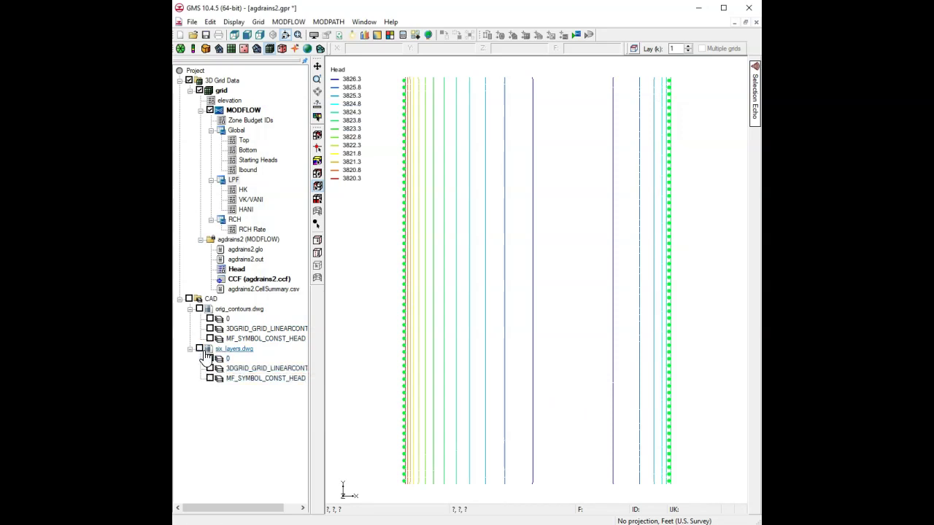
{"action": "left_click", "coordinate": [199, 349]}
{"action": "left_click", "coordinate": [210, 358]}
{"action": "left_click", "coordinate": [210, 368]}
{"action": "left_click", "coordinate": [211, 380]}
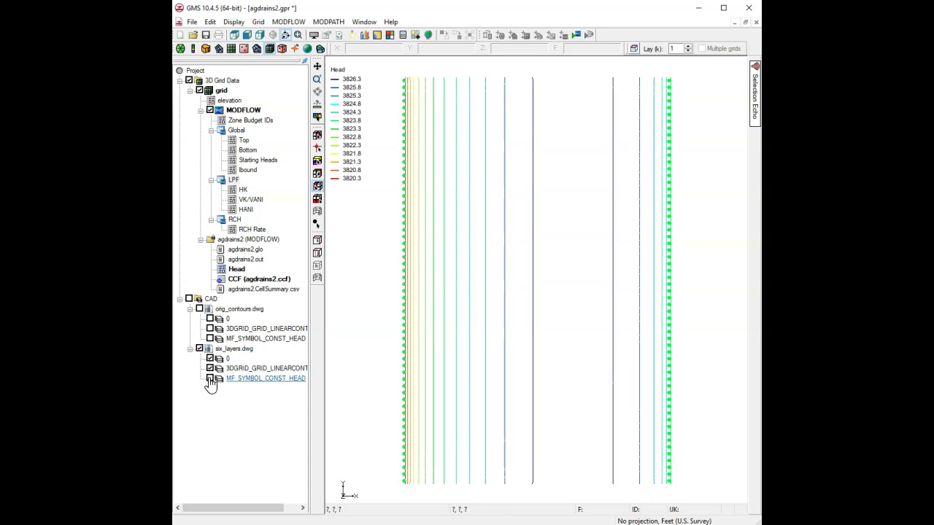
{"action": "left_click", "coordinate": [189, 300]}
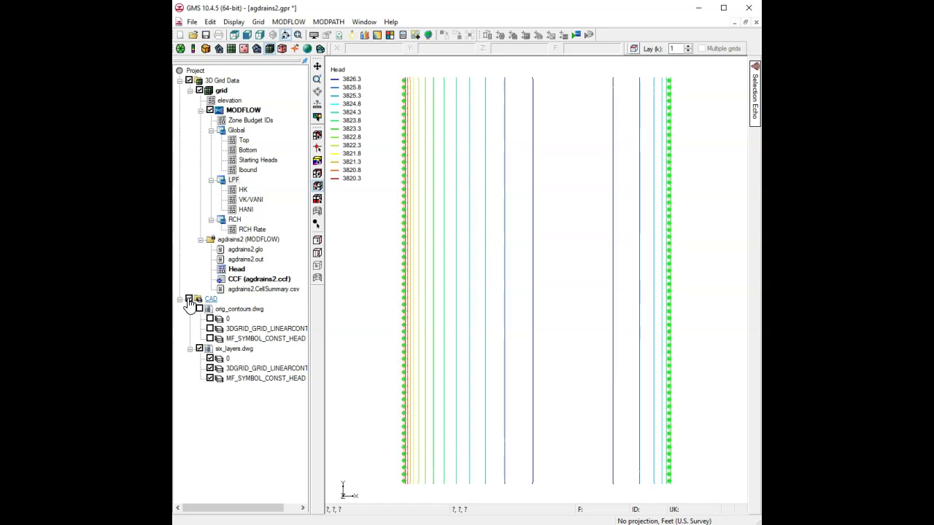
{"action": "left_click", "coordinate": [189, 300]}
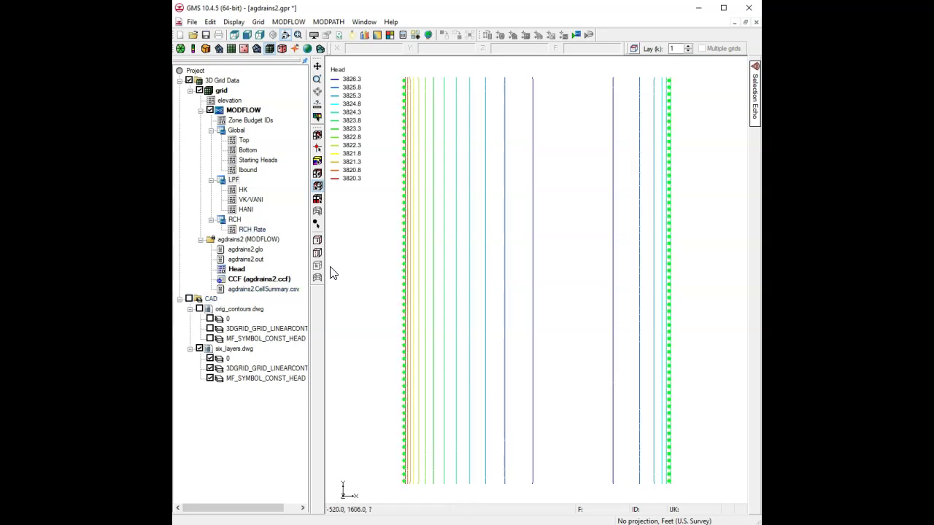